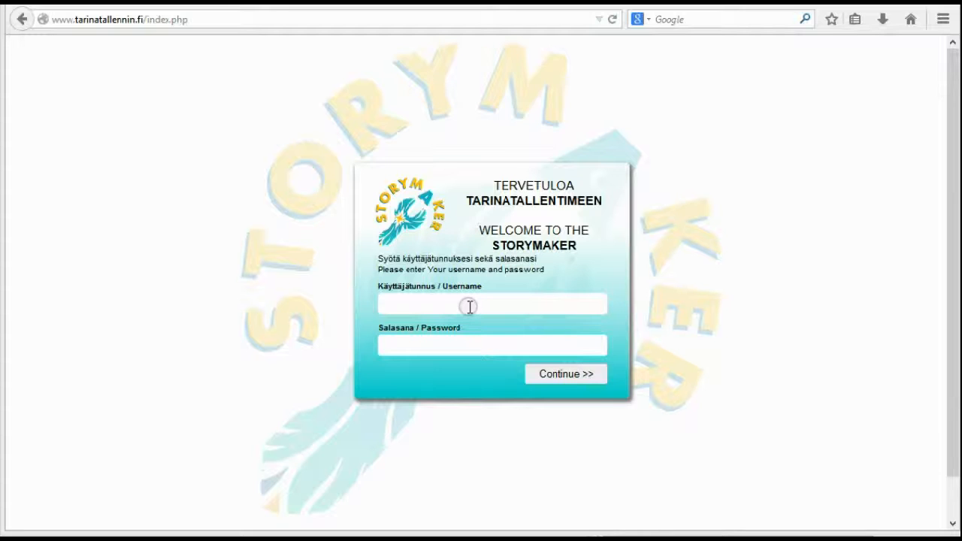
# Log in with the trainer account's username and password
pyautogui.click(468, 306)
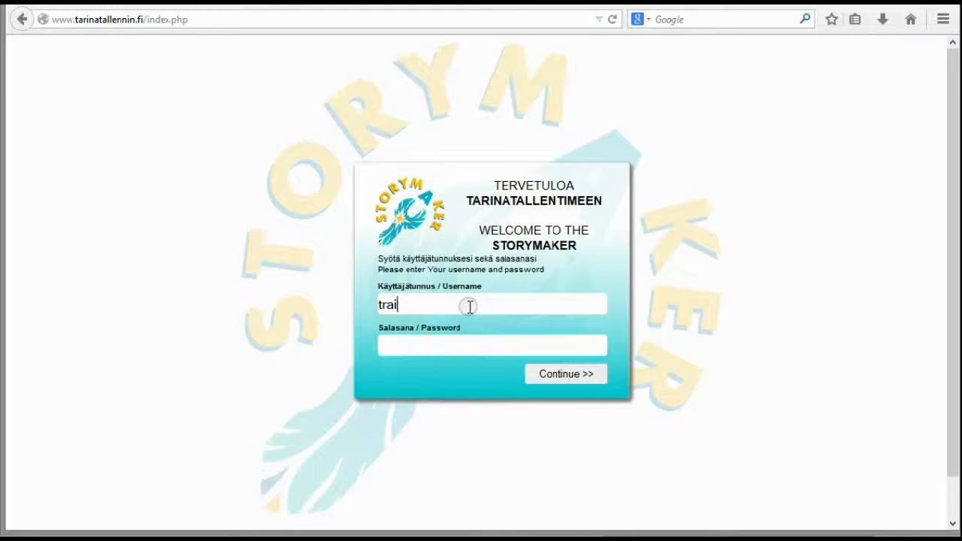
pyautogui.hotkey('ctrl', 'v')
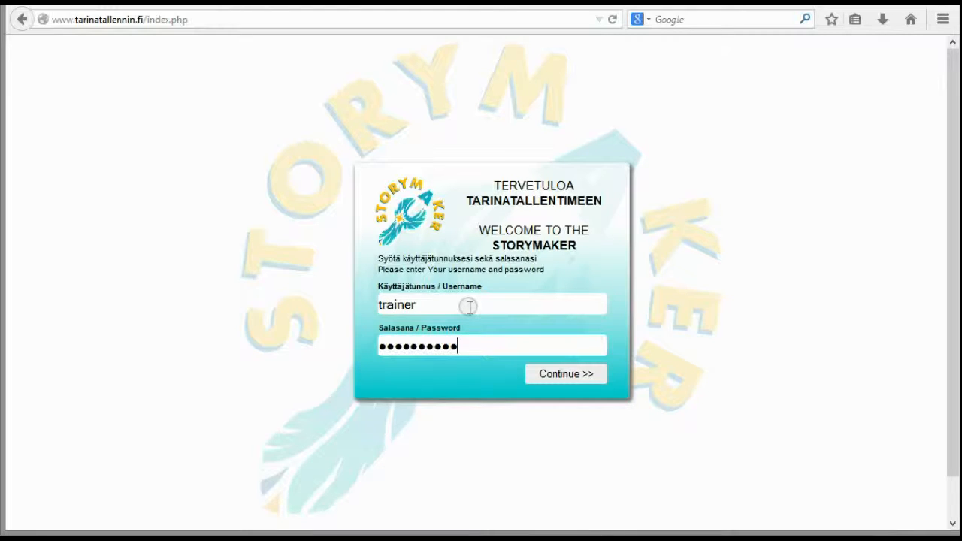
pyautogui.click(576, 374)
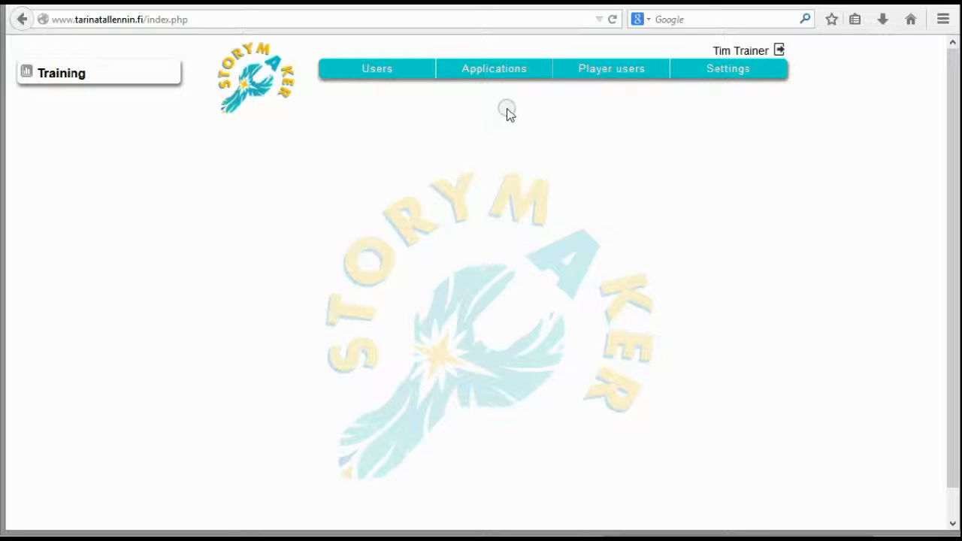
# Start a new application and name it "Helsinki tour"
pyautogui.click(496, 75)
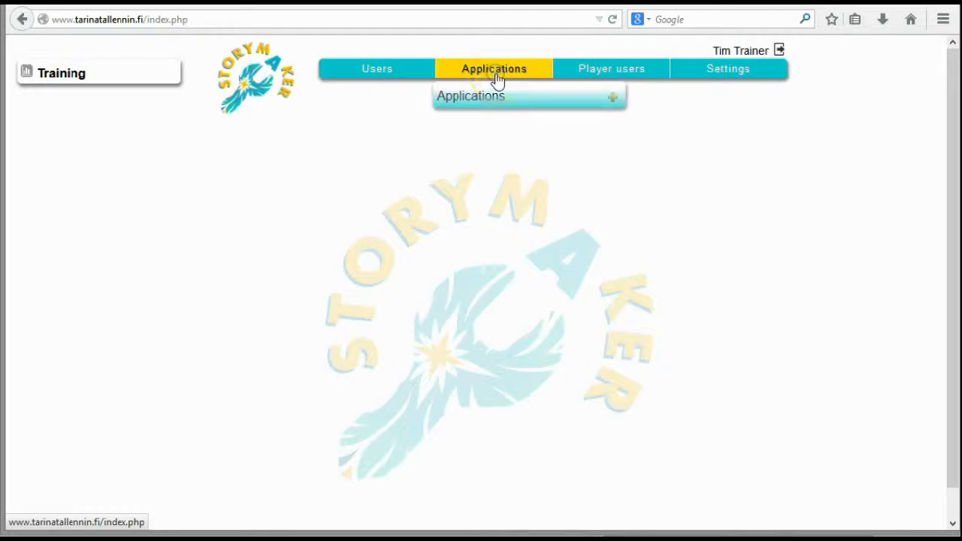
pyautogui.click(612, 99)
pyautogui.click(324, 131)
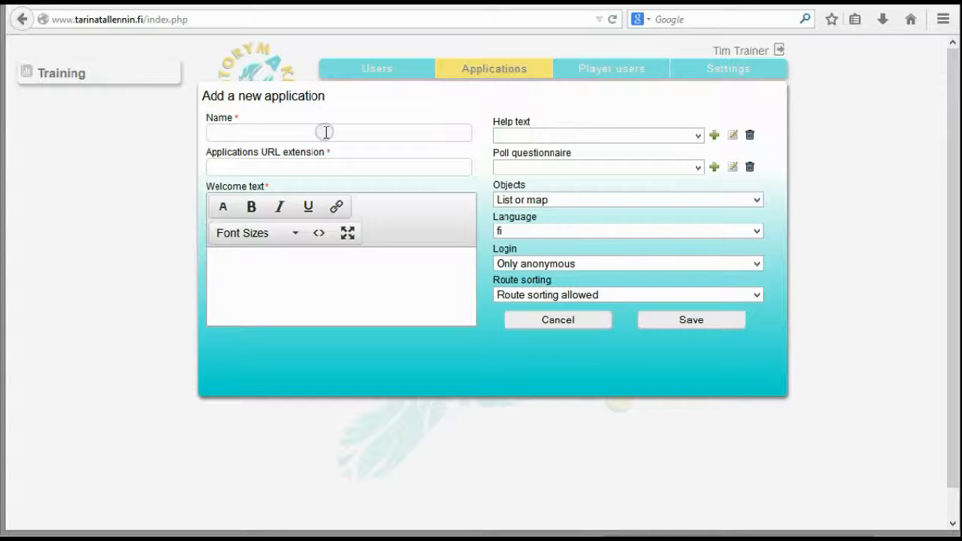
pyautogui.write('Helsinki tour')
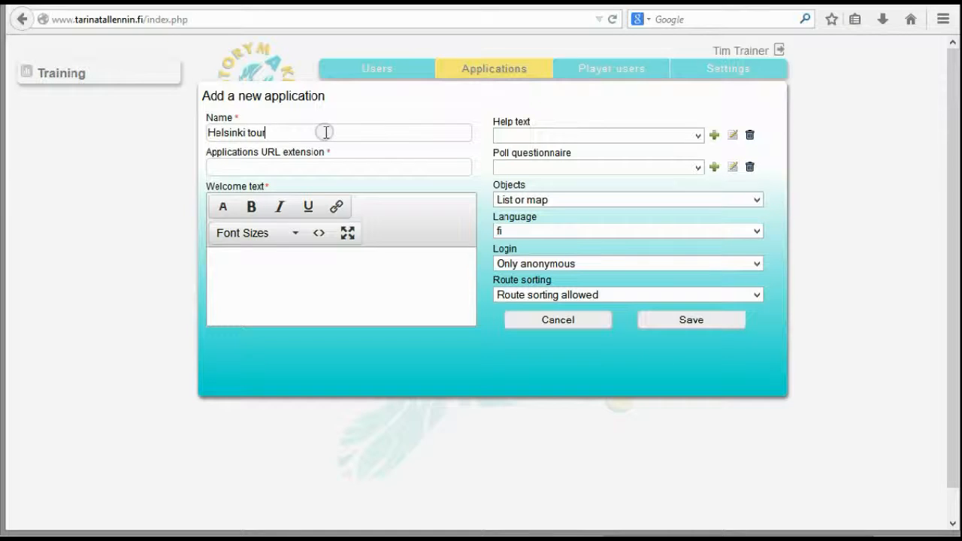
# Set the new application's URL extension to "helsinkitour"
pyautogui.click(354, 302)
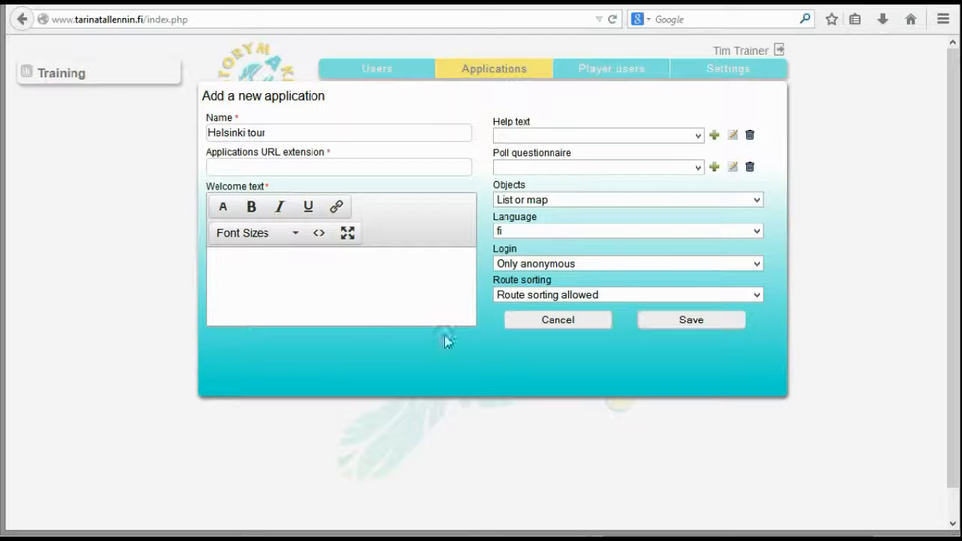
pyautogui.click(254, 167)
pyautogui.write('he')
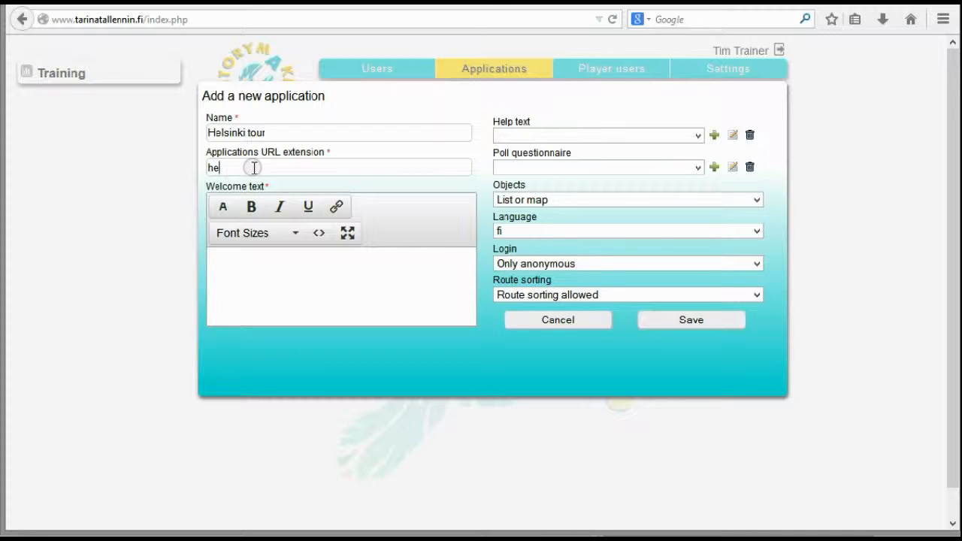
pyautogui.write('lsinki')
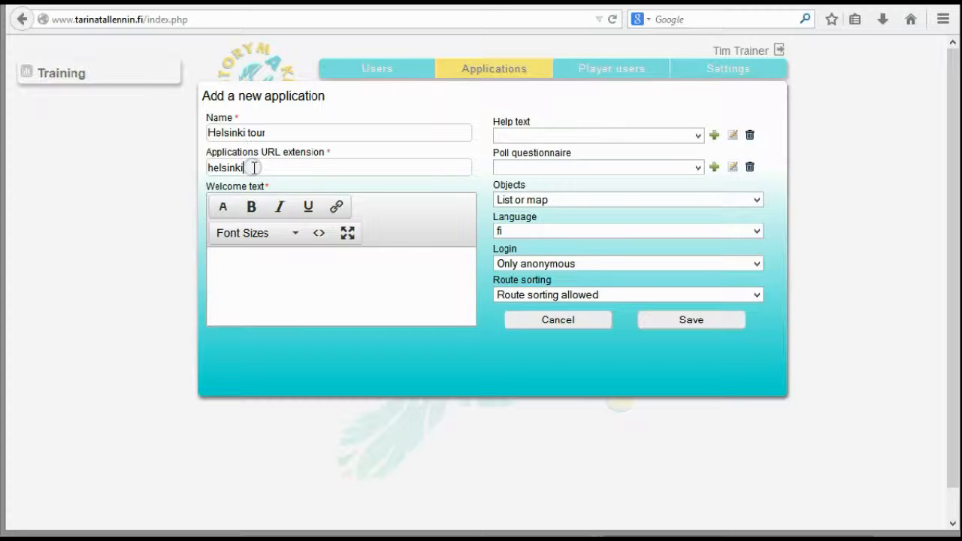
pyautogui.write('tour')
# Write the welcome text "Welcome to Helsinki tour!" with "Let's have a nice walk in the city center" as a second paragraph
pyautogui.click(224, 293)
pyautogui.write('Wel')
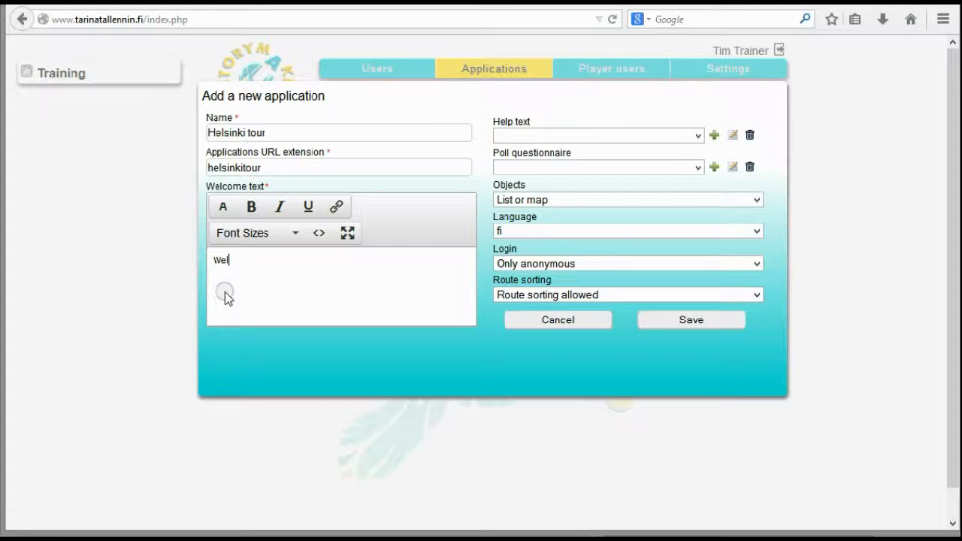
pyautogui.write('come to Helsinki ')
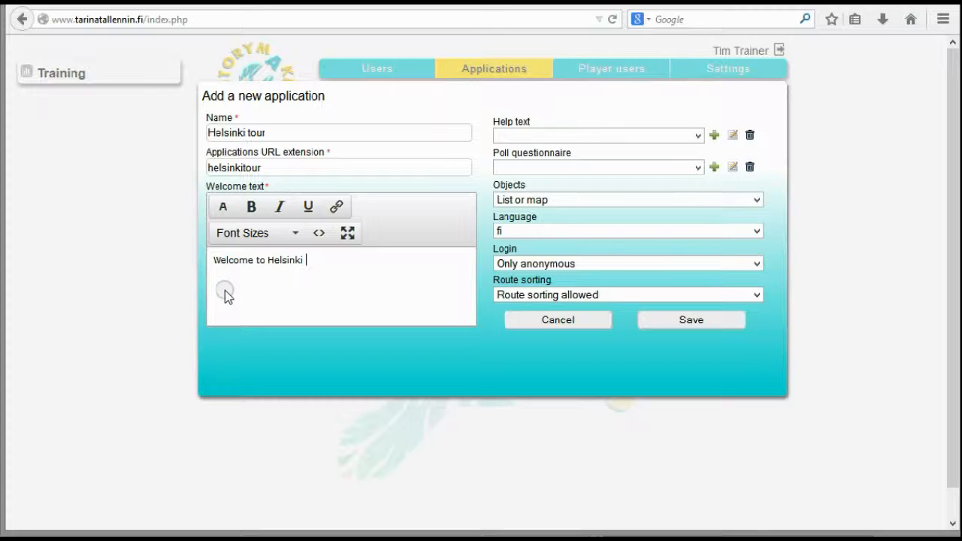
pyautogui.write('tour!')
pyautogui.press('Return')
pyautogui.write("Let's have")
pyautogui.write('a nice walk in ')
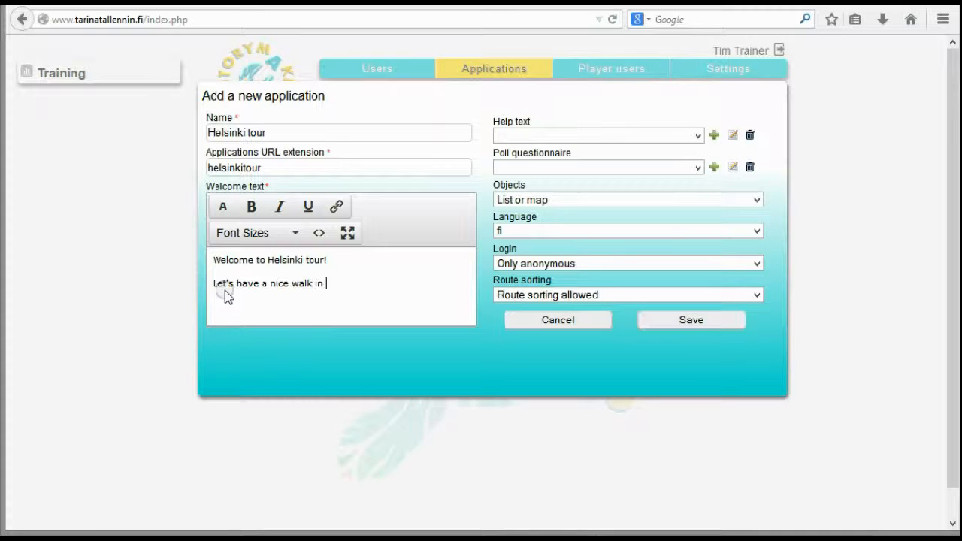
pyautogui.write('the city center')
# Set the application's objects display to "Map or list" and its language to "en"
pyautogui.click(756, 202)
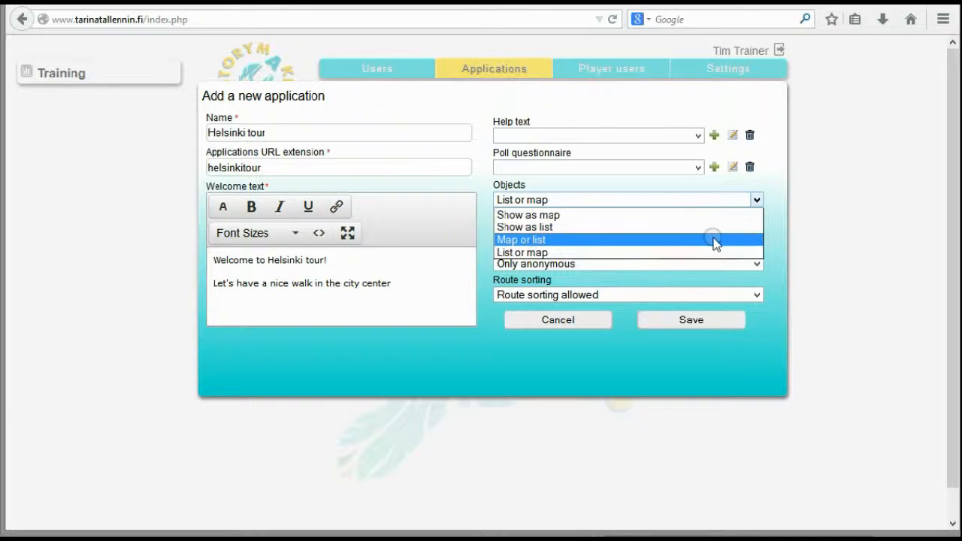
pyautogui.click(714, 241)
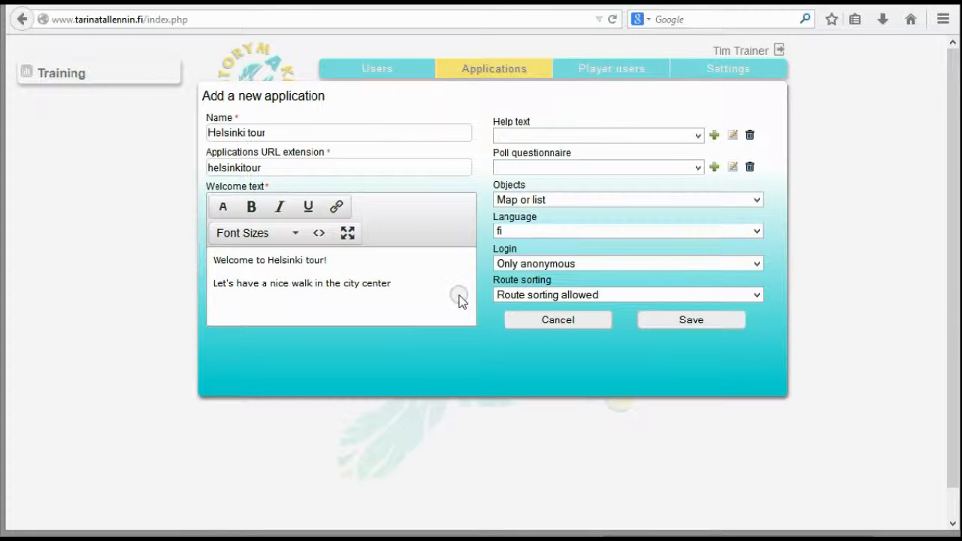
pyautogui.click(756, 230)
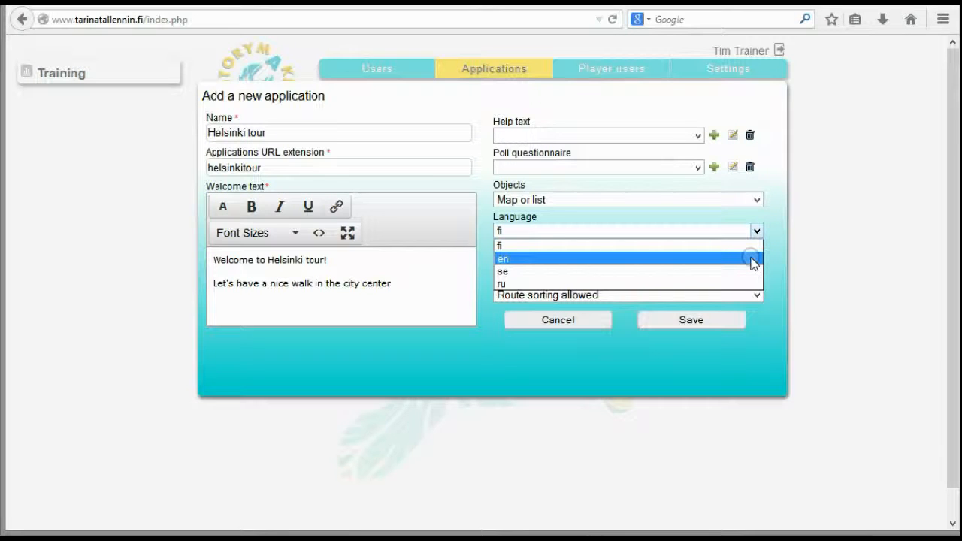
pyautogui.click(752, 258)
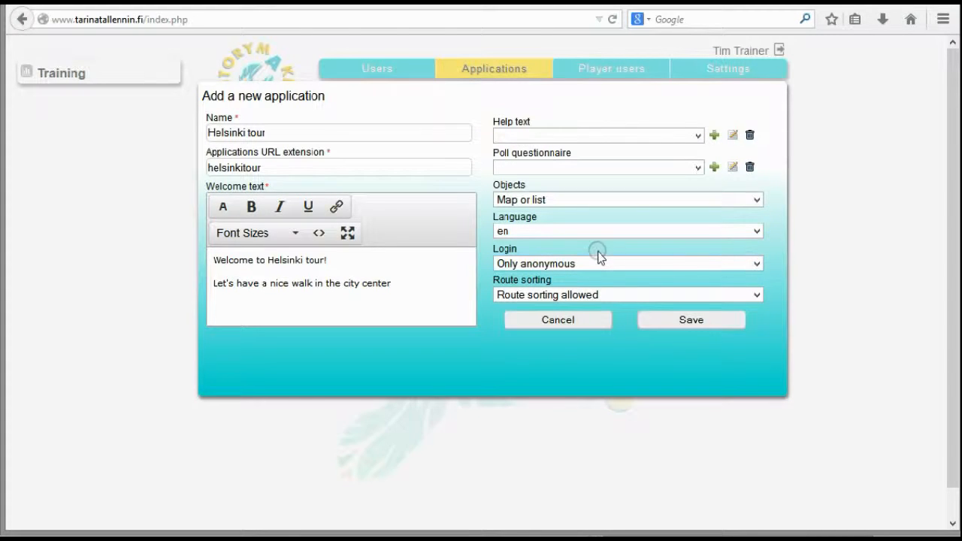
# Keep login as "Only anonymous" and route sorting as "Route sorting allowed", and save the application
pyautogui.click(756, 265)
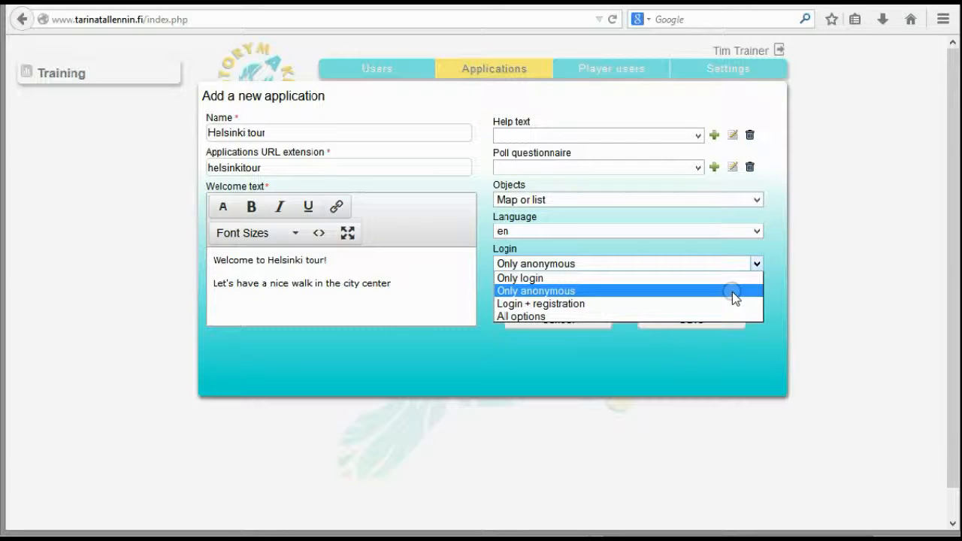
pyautogui.click(732, 291)
pyautogui.click(732, 294)
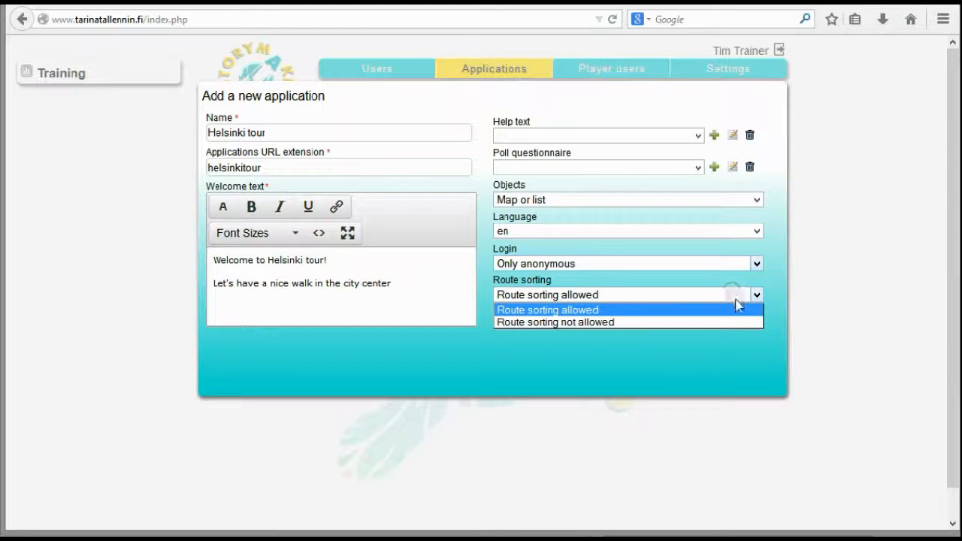
pyautogui.click(801, 300)
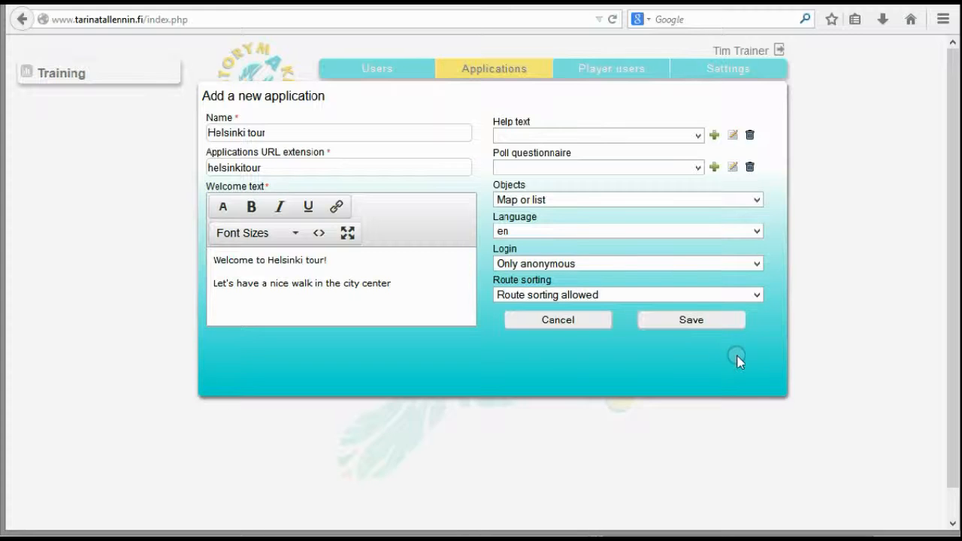
pyautogui.click(701, 321)
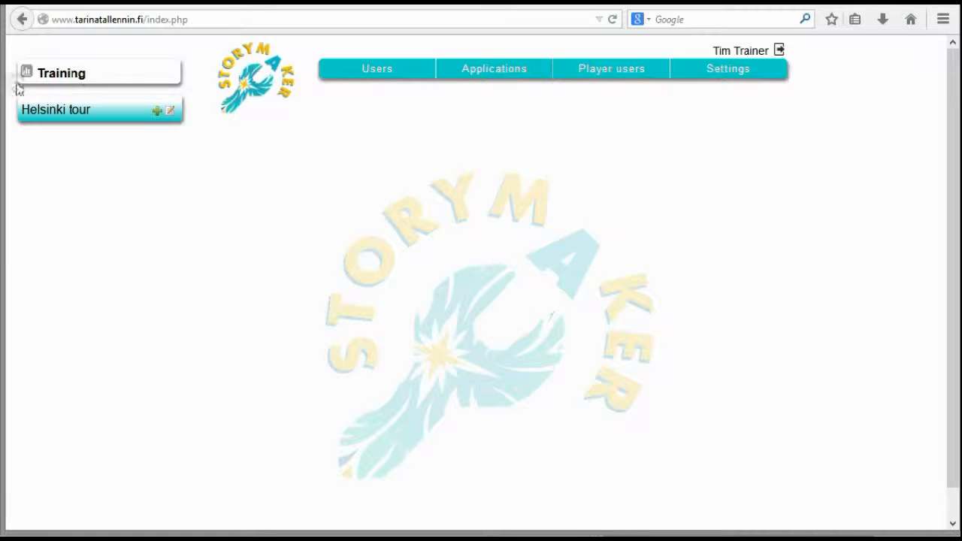
# Add a new route to the Helsinki tour application and name it "Helsinki city walk"
pyautogui.click(156, 113)
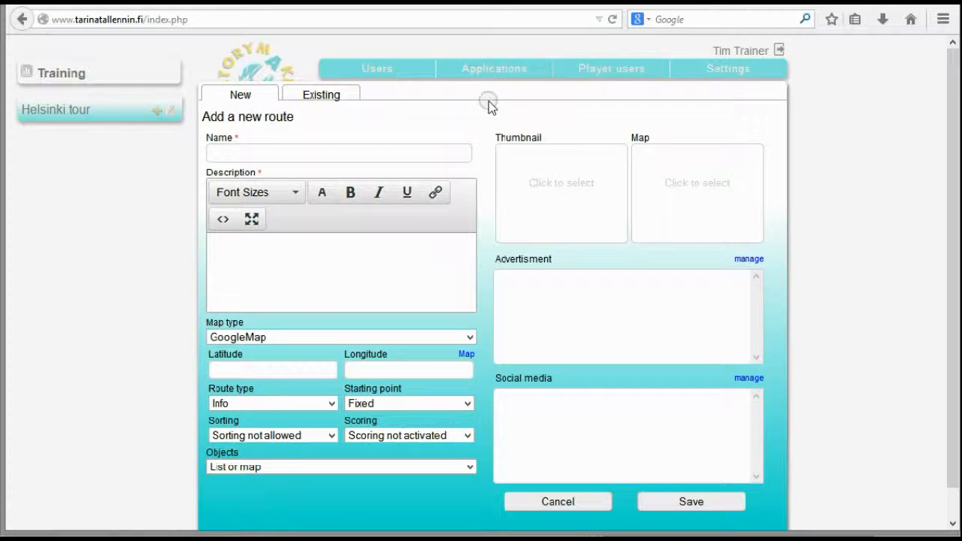
pyautogui.moveTo(457, 110); pyautogui.dragTo(458, 95)
pyautogui.click(457, 94)
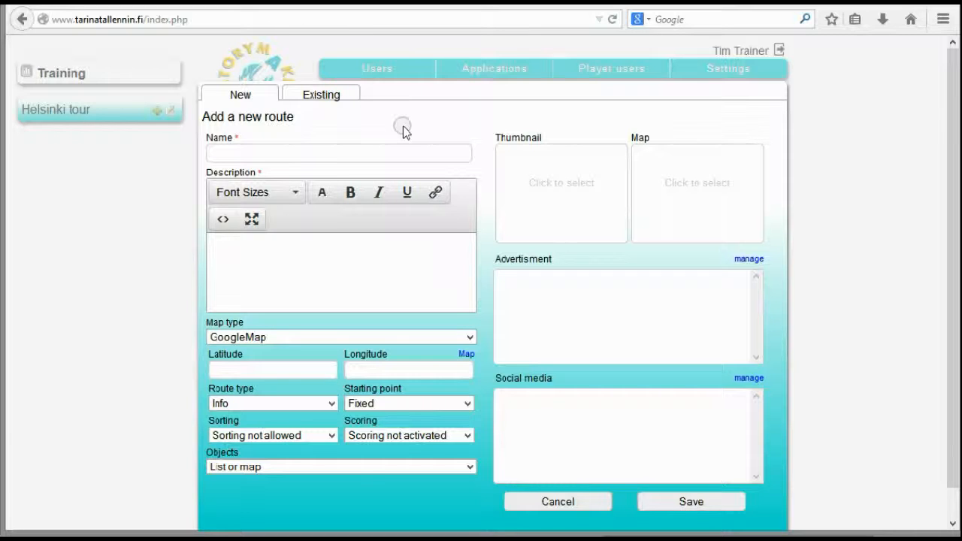
pyautogui.click(382, 151)
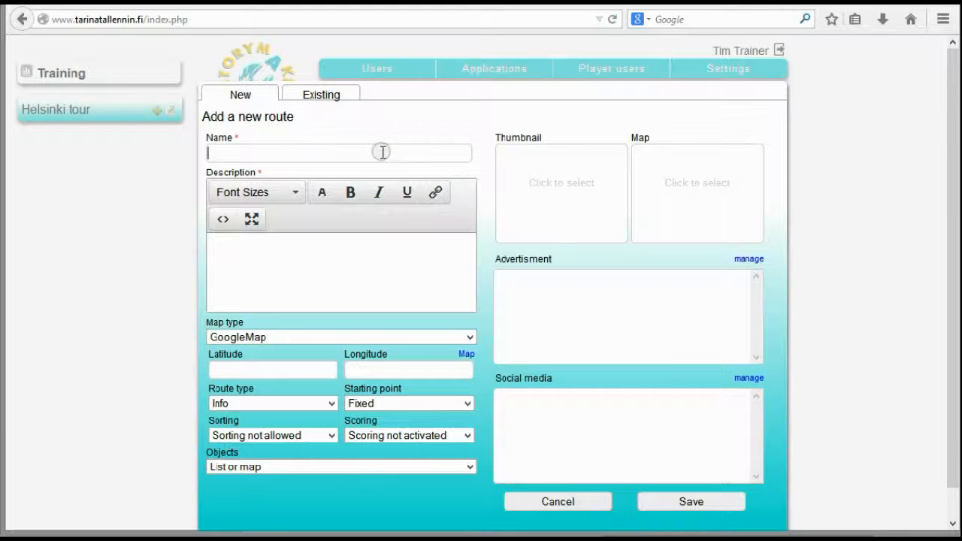
pyautogui.write('Helsinki city walk')
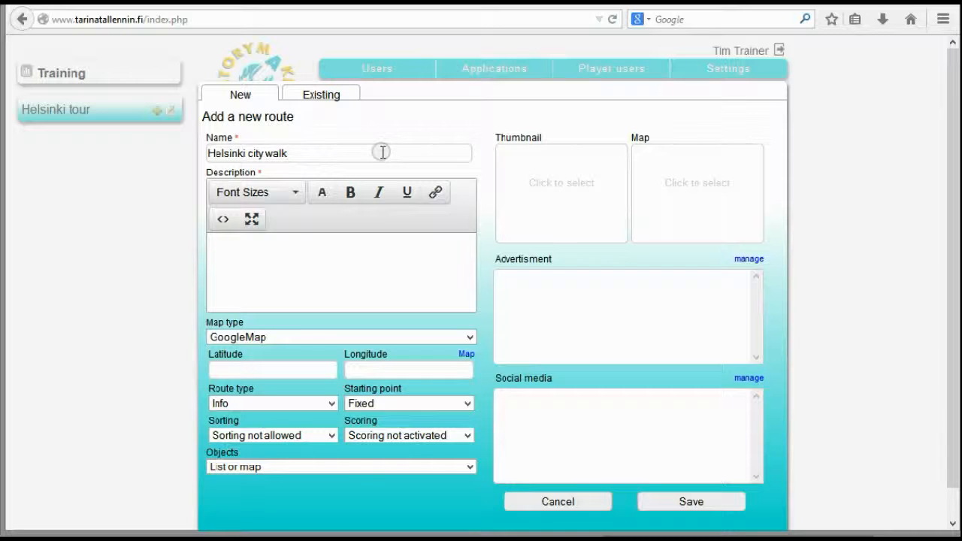
# Write the route description "This is the way to find interesting places in Helsinki"
pyautogui.click(254, 268)
pyautogui.write('This is the way to fami')
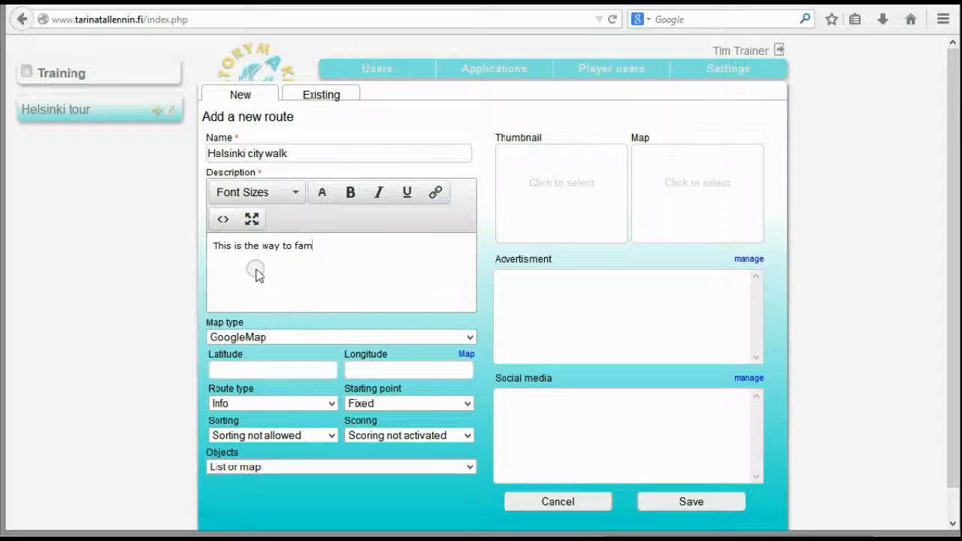
pyautogui.press('BackSpace')
pyautogui.press('BackSpace')
pyautogui.write('ng places')
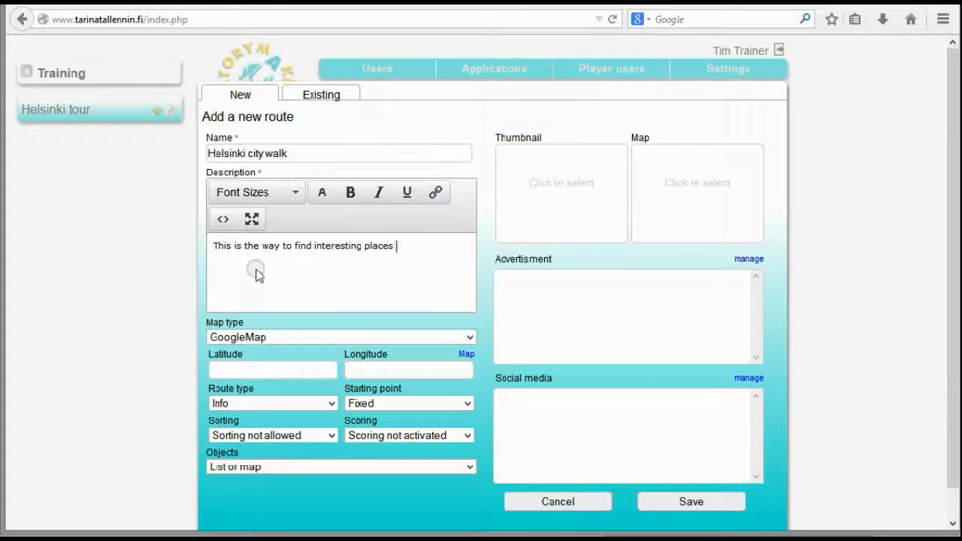
pyautogui.press('BackSpace')
pyautogui.press('BackSpace')
pyautogui.write('in the')
pyautogui.press('BackSpace')
pyautogui.press('BackSpace')
pyautogui.press('BackSpace')
pyautogui.press('BackSpace')
pyautogui.write('Helsinki')
# Keep GoogleMap as the route's map type and open the coordinate map, closing the browser's location-sharing request
pyautogui.click(469, 339)
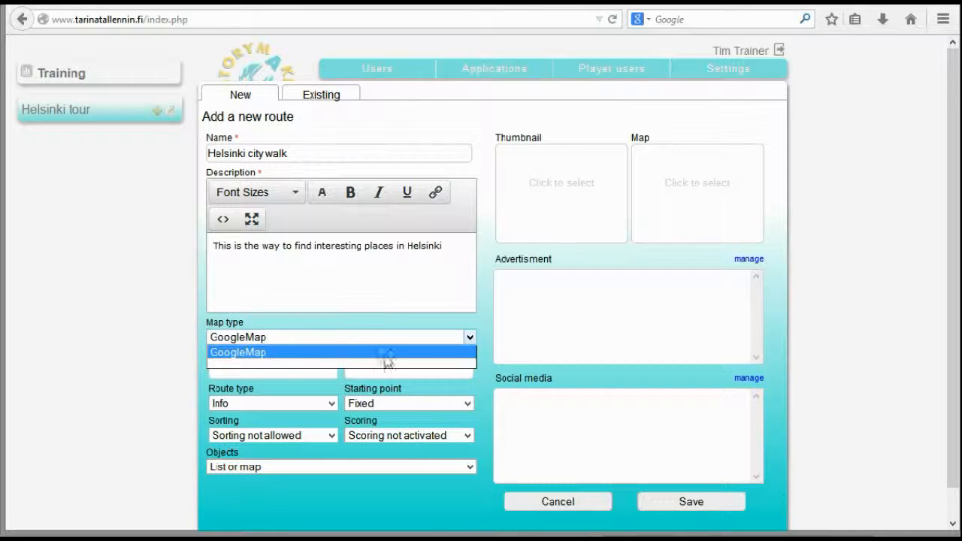
pyautogui.click(381, 332)
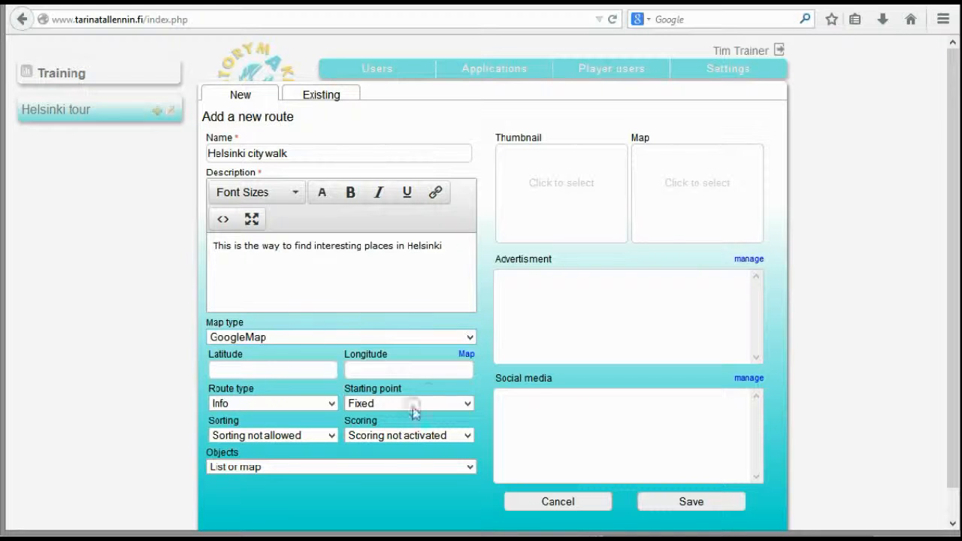
pyautogui.click(466, 354)
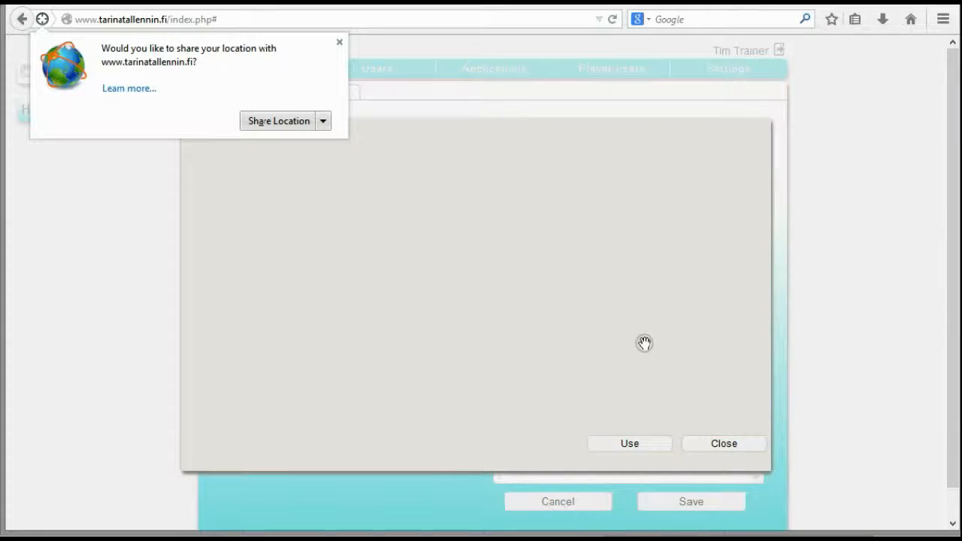
pyautogui.click(324, 122)
pyautogui.click(309, 139)
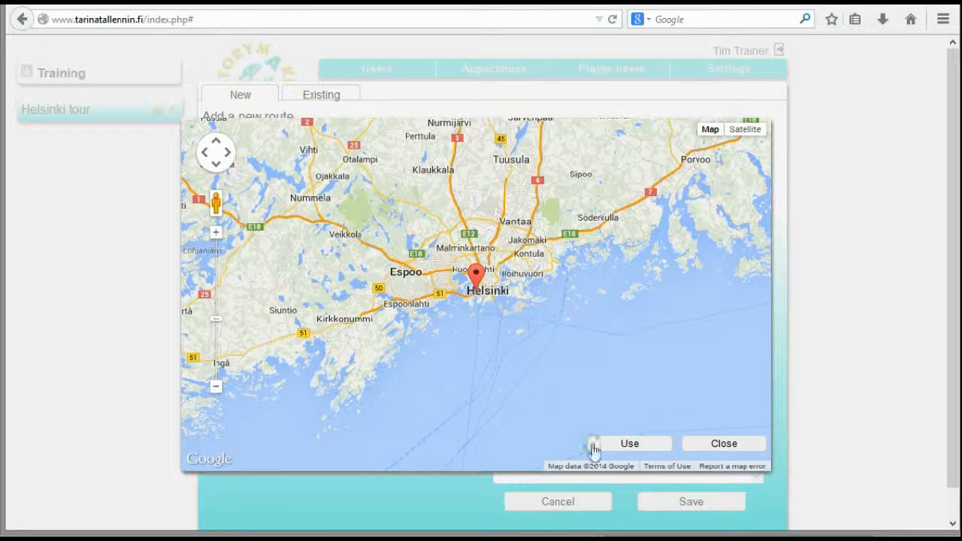
# Mark the route's location in central Helsinki just south of Kruununhaka and use its coordinates, latitude 60.168500 and longitude 24.953642
pyautogui.click(215, 234)
pyautogui.click(215, 233)
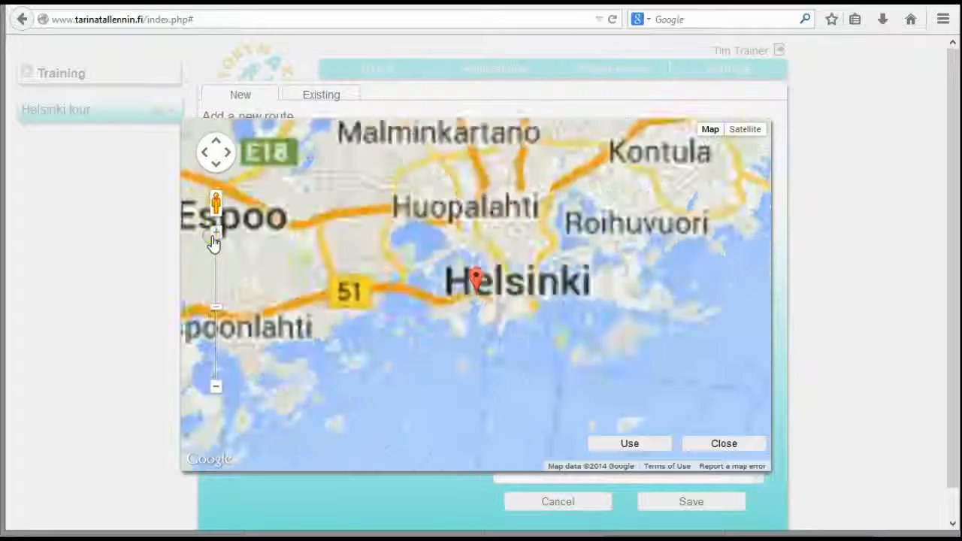
pyautogui.click(215, 234)
pyautogui.click(215, 234)
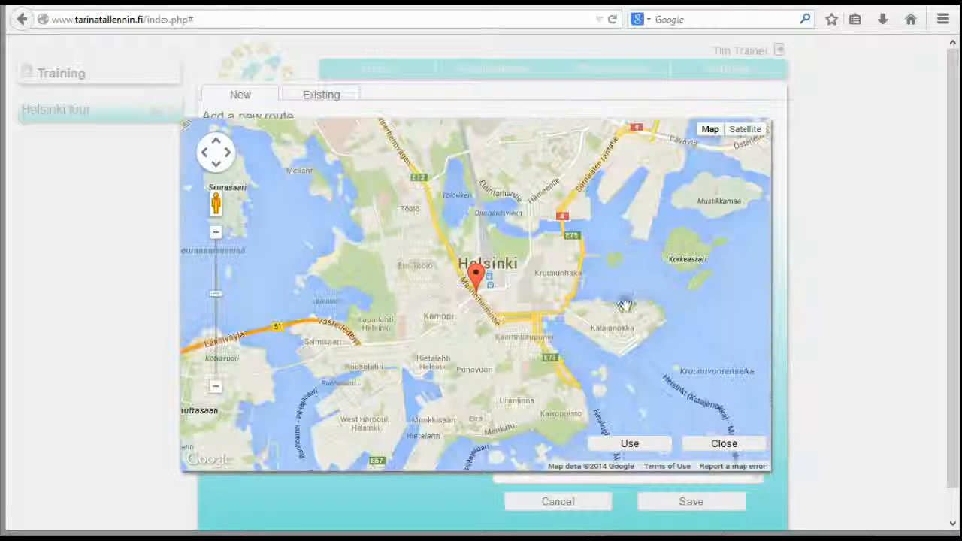
pyautogui.moveTo(615, 281)
pyautogui.mouseDown()
pyautogui.moveTo(474, 238)
pyautogui.moveTo(451, 271)
pyautogui.mouseUp()
pyautogui.moveTo(430, 416); pyautogui.dragTo(434, 397)
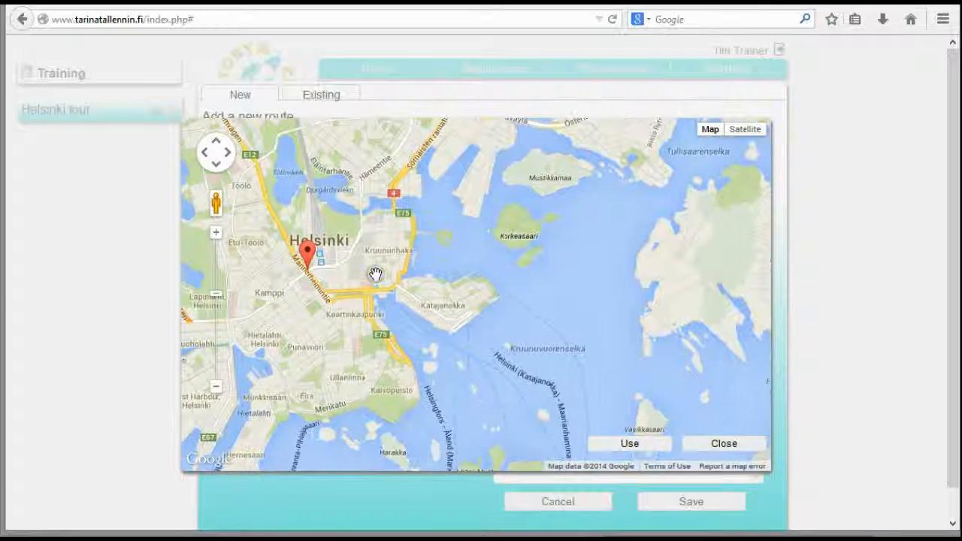
pyautogui.click(377, 282)
pyautogui.click(629, 444)
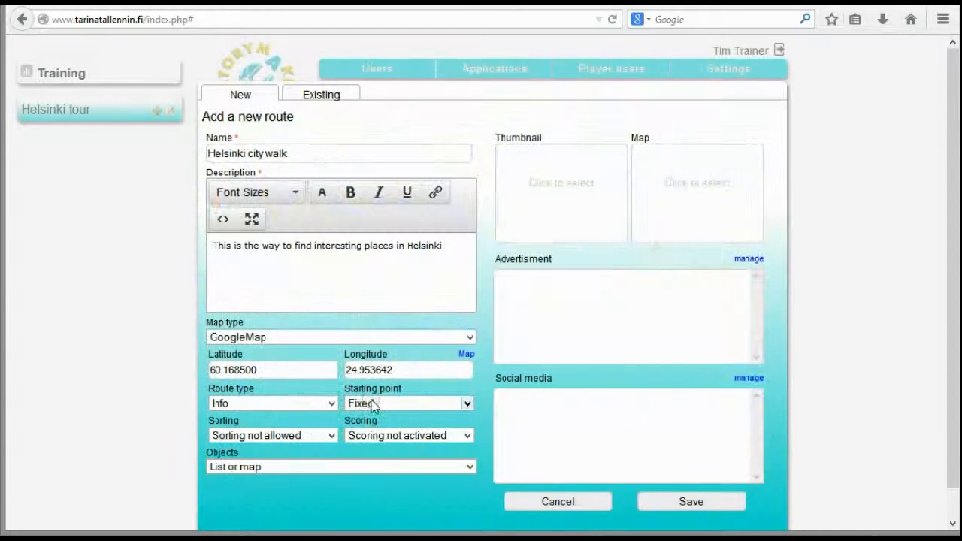
# Check the available route type and starting point options, keeping the route type at Info and the starting point at Fixed
pyautogui.click(559, 181)
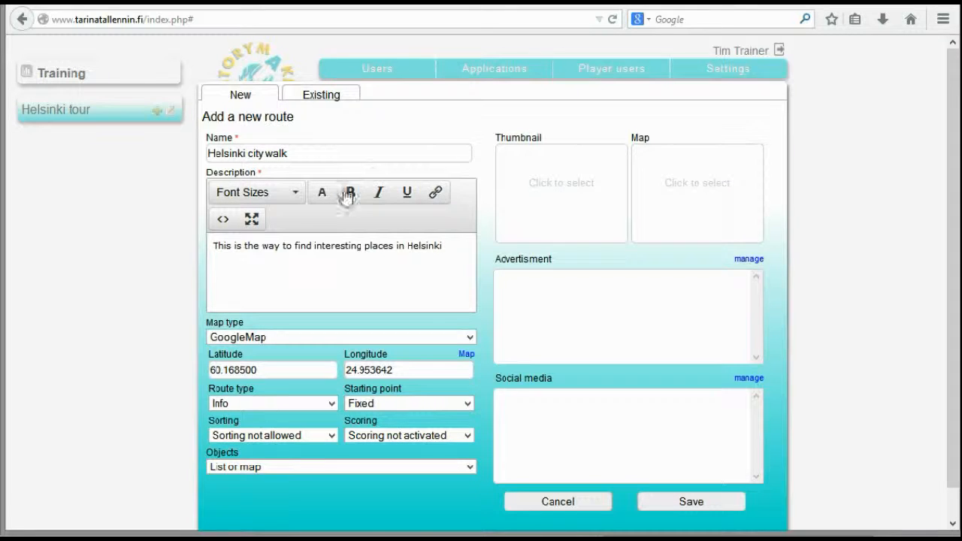
pyautogui.click(271, 461)
pyautogui.click(325, 401)
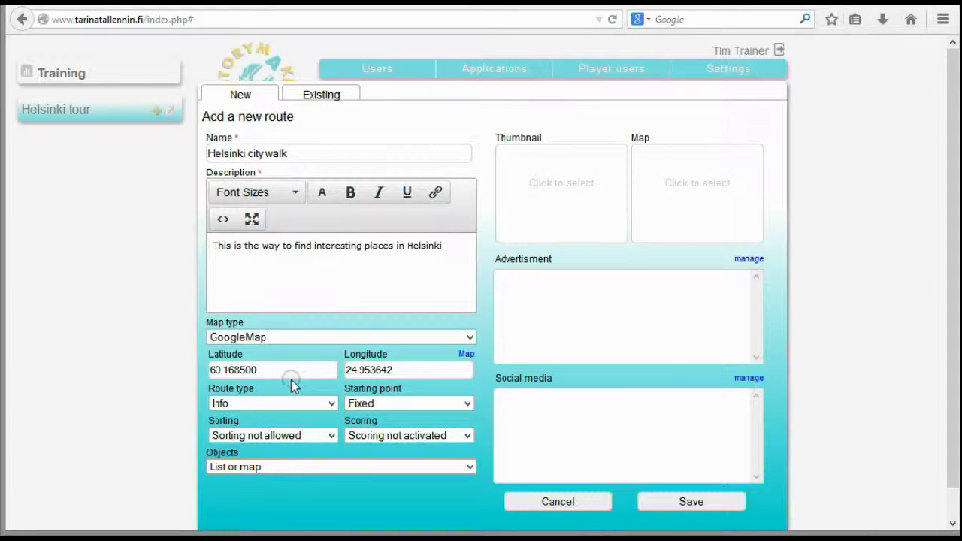
pyautogui.click(332, 403)
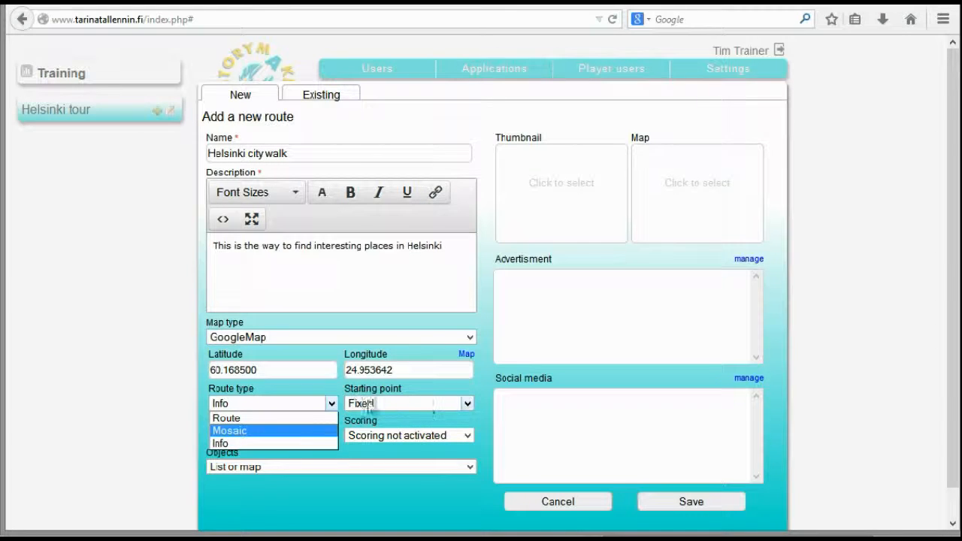
pyautogui.click(469, 404)
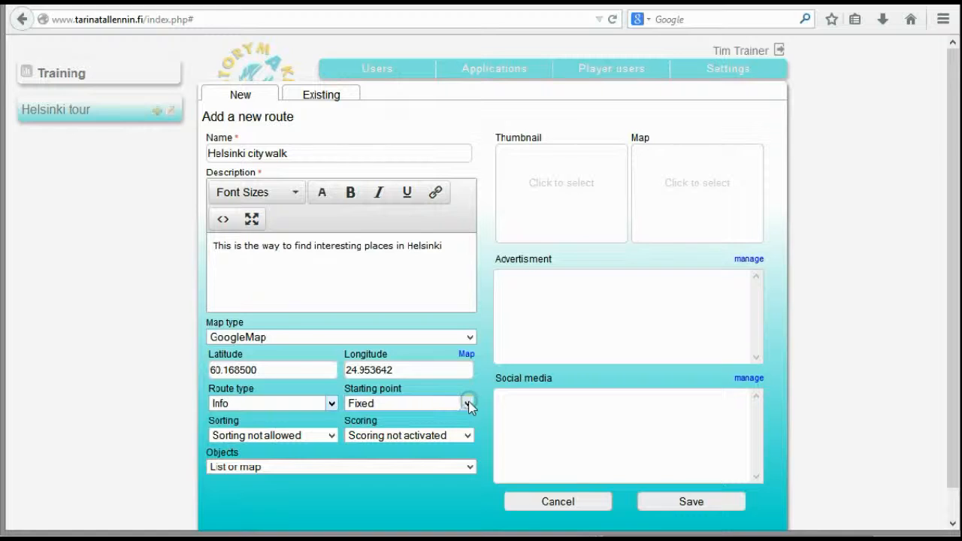
pyautogui.click(469, 404)
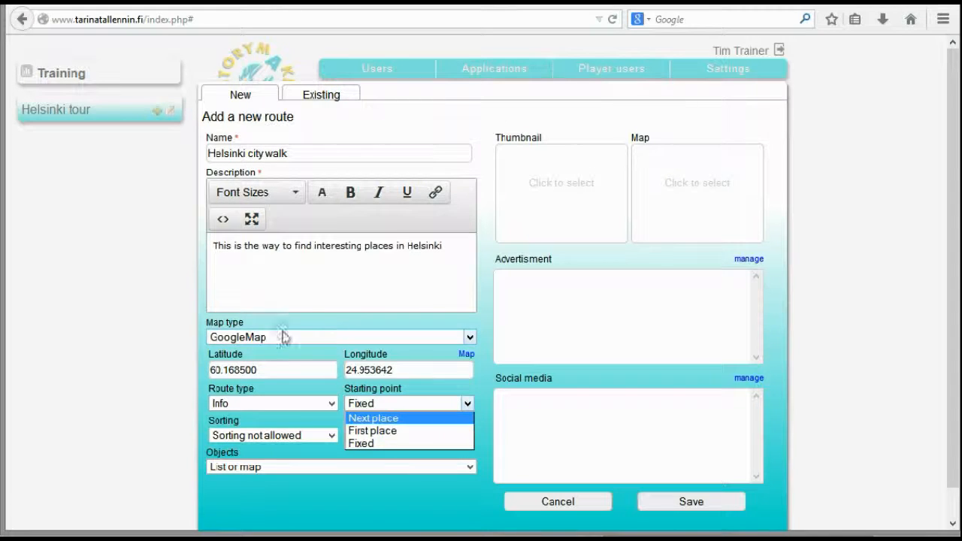
pyautogui.click(343, 496)
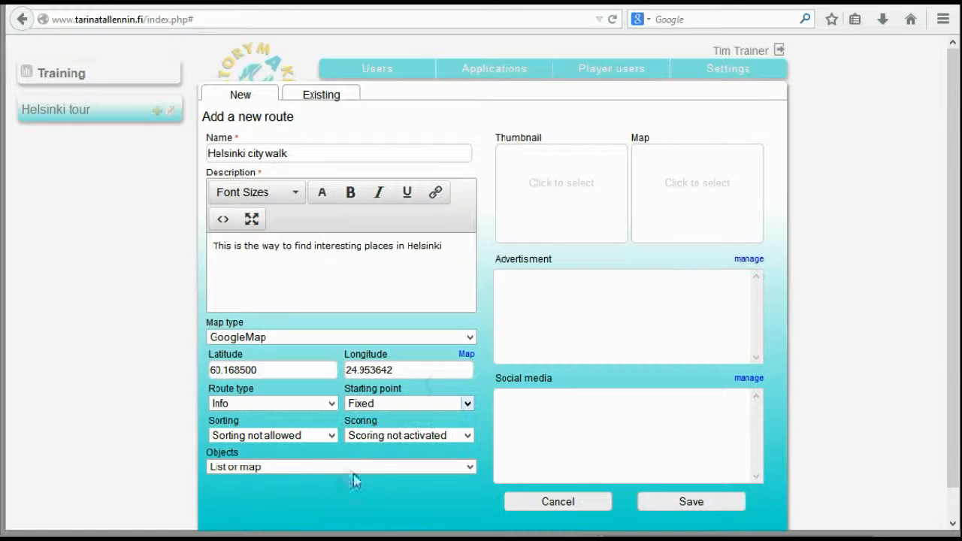
# Keep sorting not allowed and scoring not activated, and set the route's objects display to "Map or list"
pyautogui.click(331, 437)
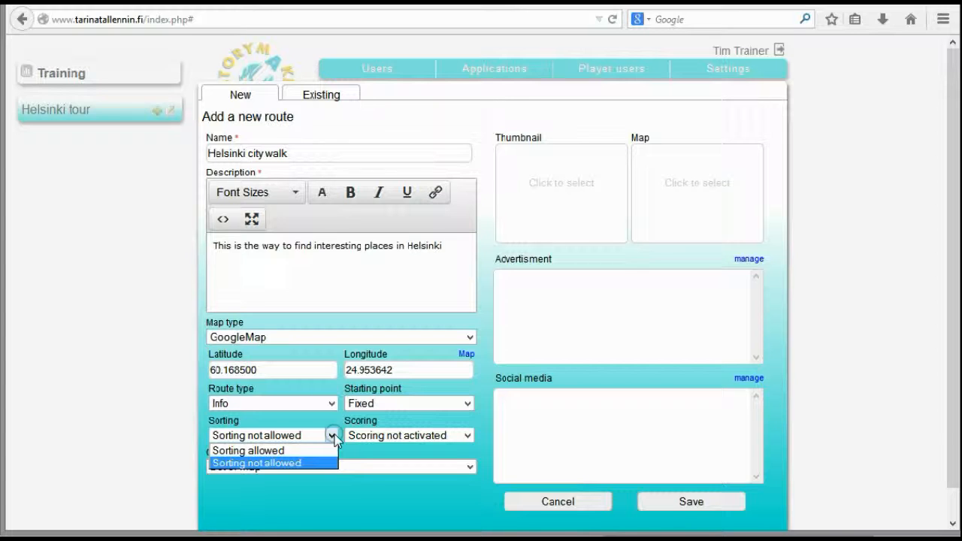
pyautogui.click(375, 510)
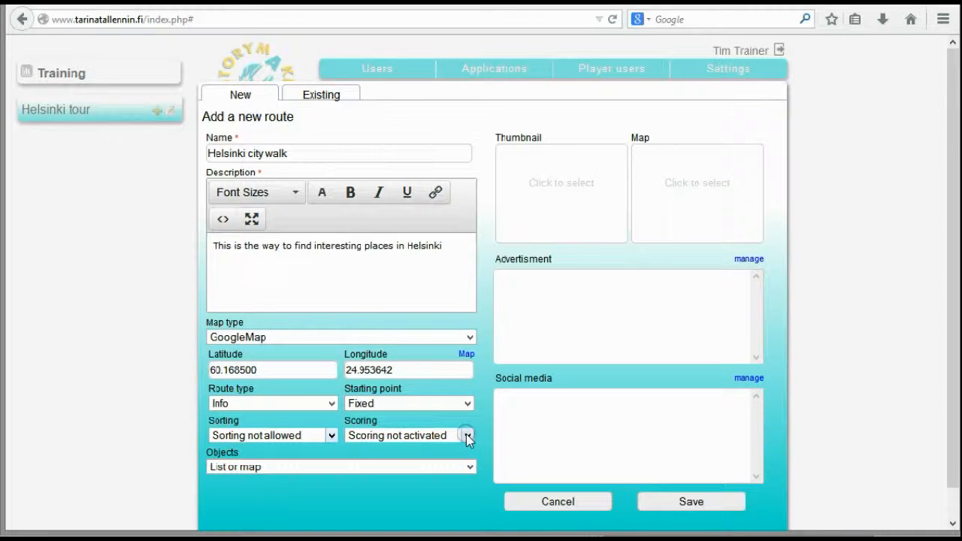
pyautogui.click(465, 436)
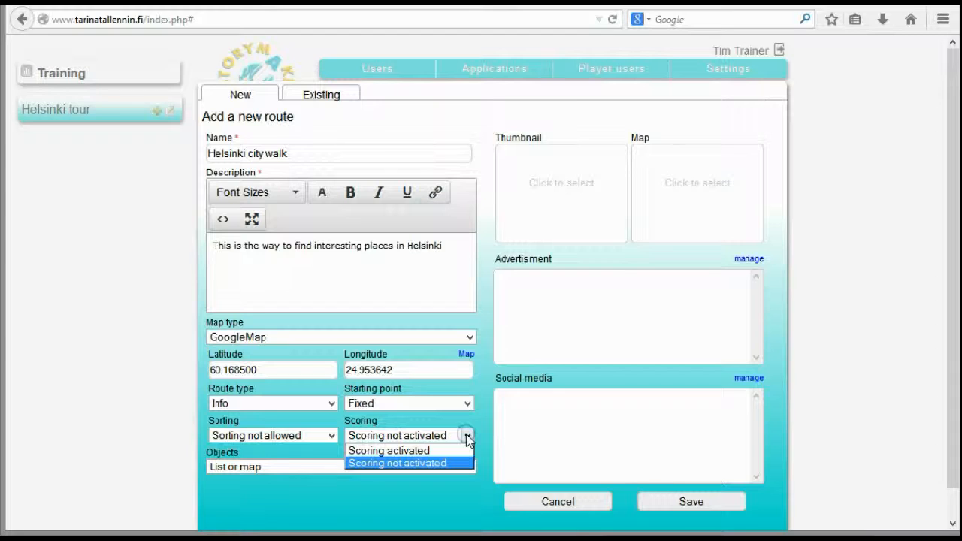
pyautogui.click(390, 514)
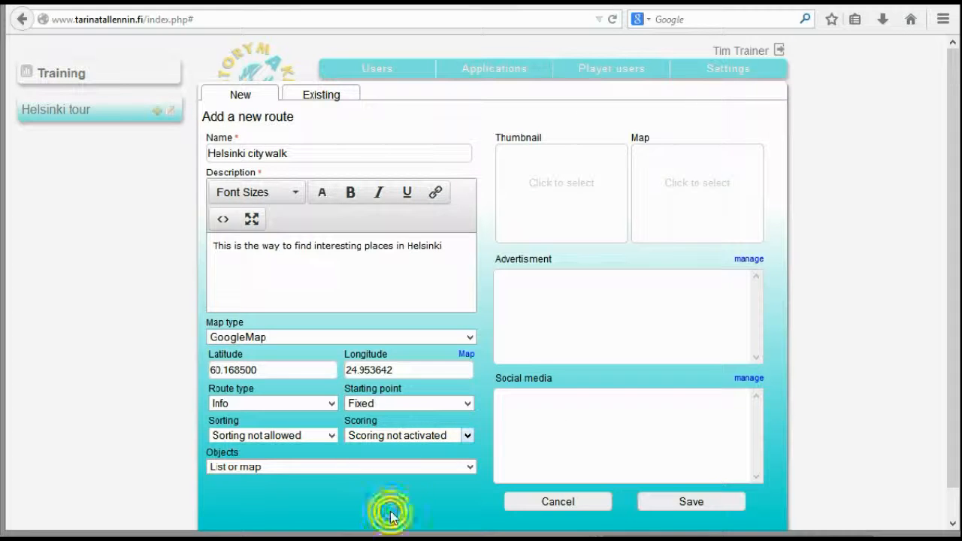
pyautogui.click(469, 467)
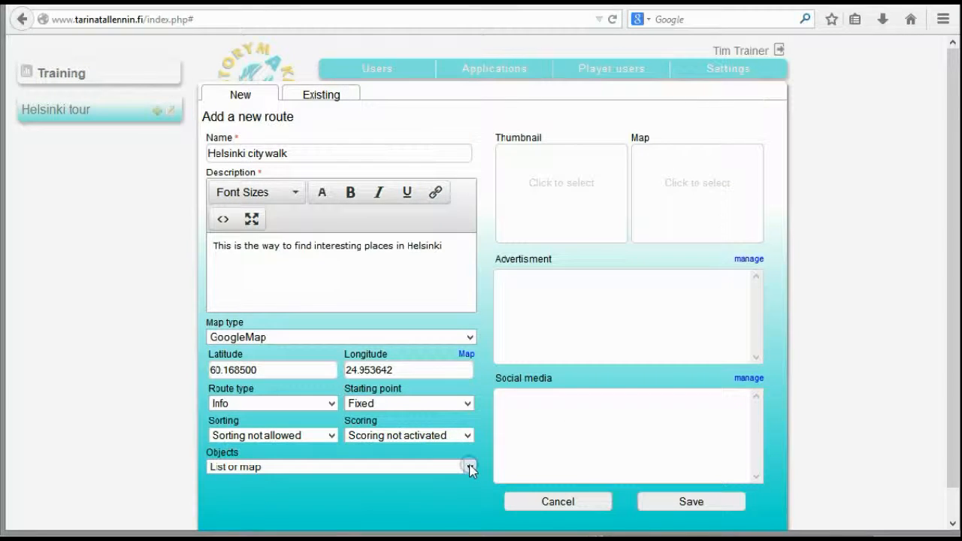
pyautogui.click(438, 509)
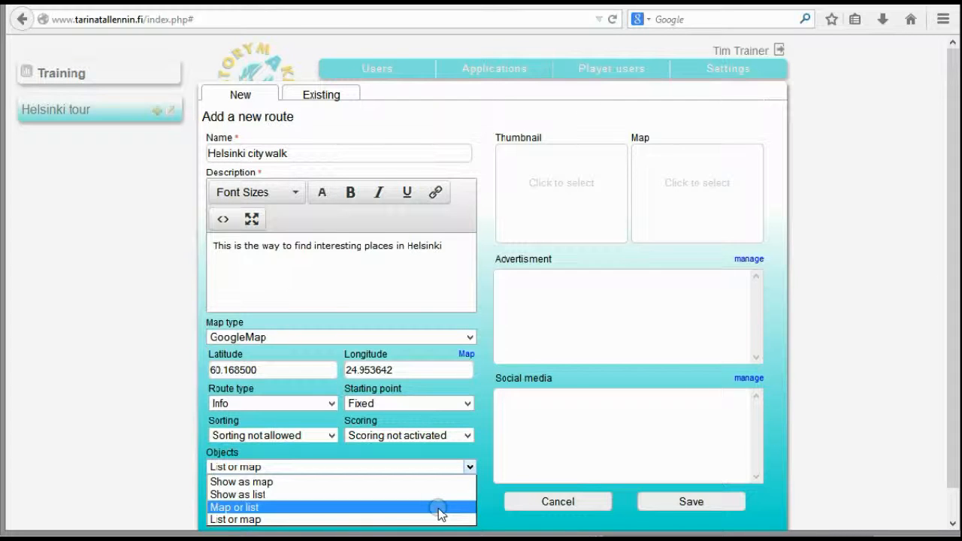
# Open the media library for the route's thumbnail and browse to the kuvat folder within tiedostot in File Explorer
pyautogui.click(584, 179)
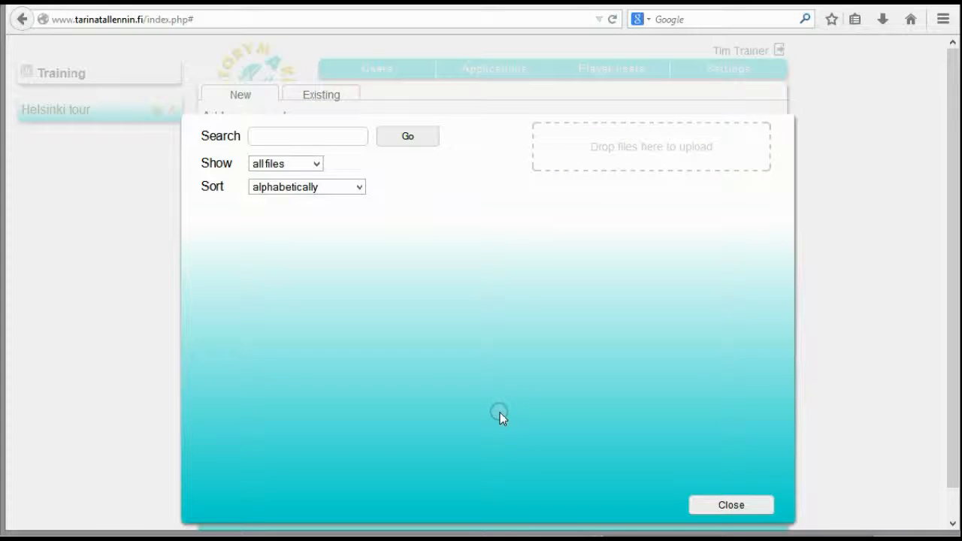
pyautogui.click(730, 504)
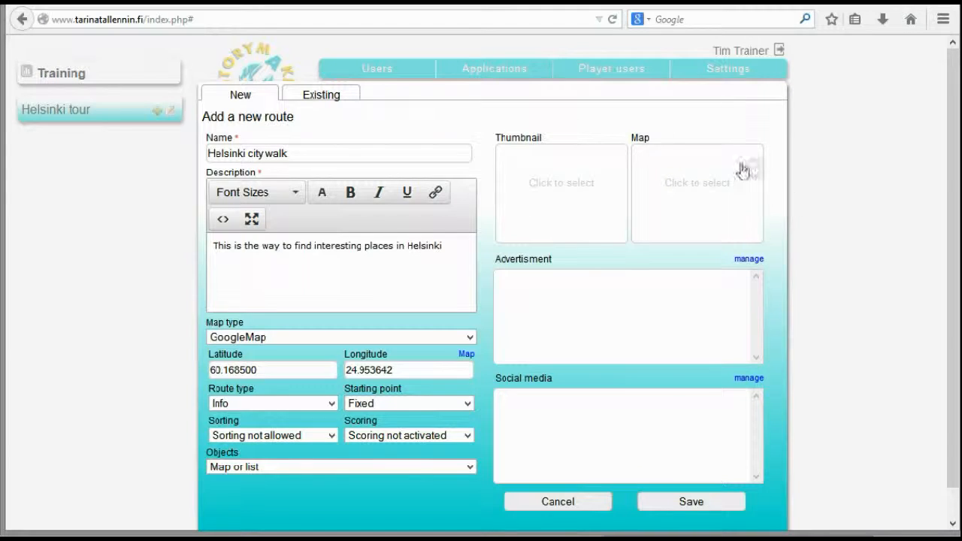
pyautogui.click(560, 197)
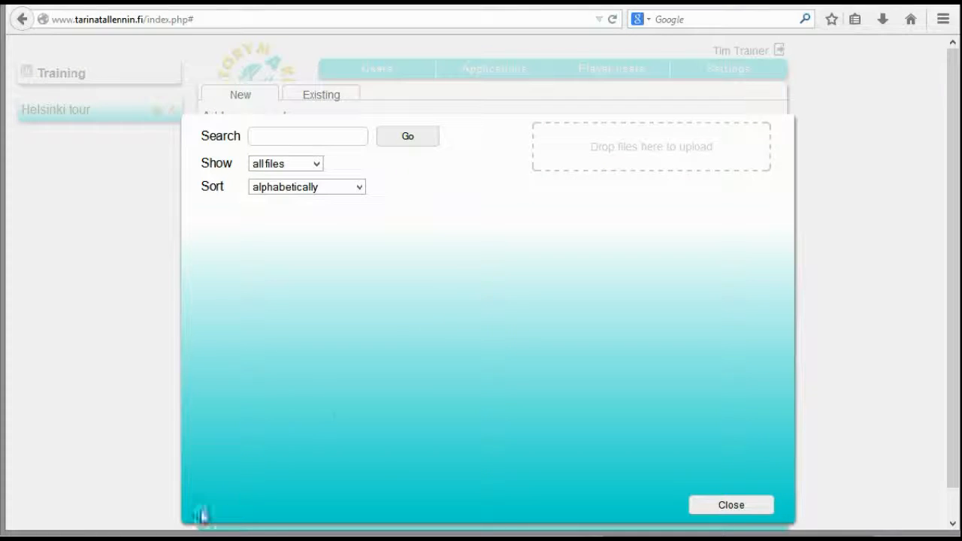
pyautogui.moveTo(177, 539)
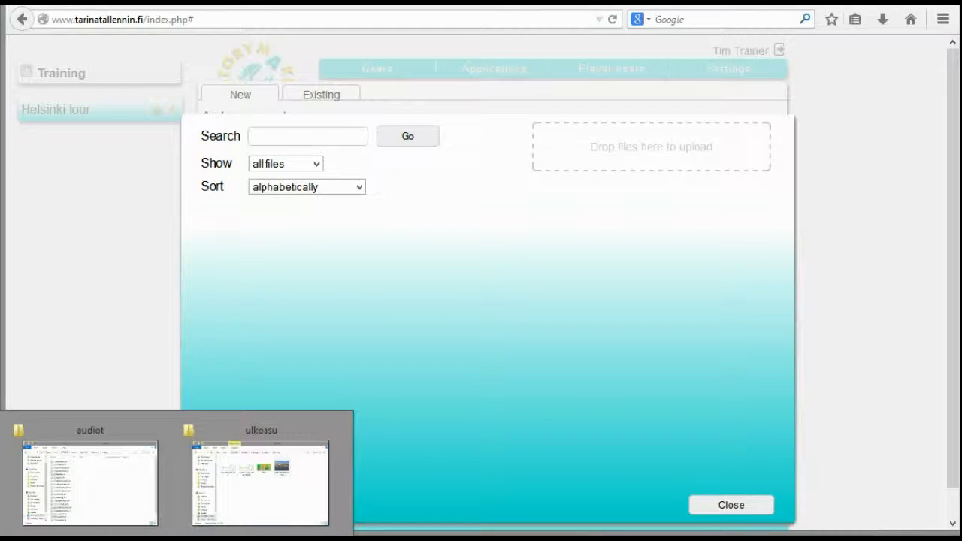
pyautogui.click(79, 514)
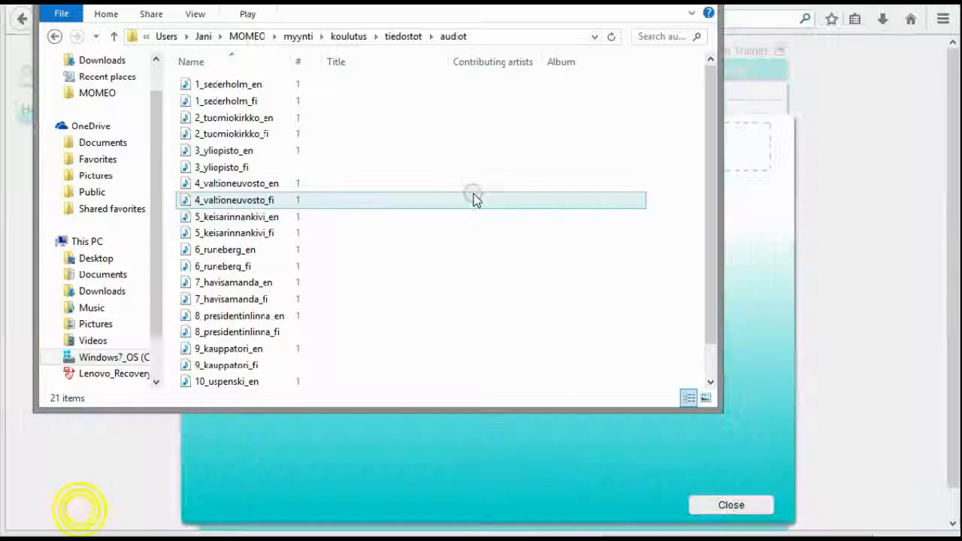
pyautogui.click(399, 39)
pyautogui.click(249, 100)
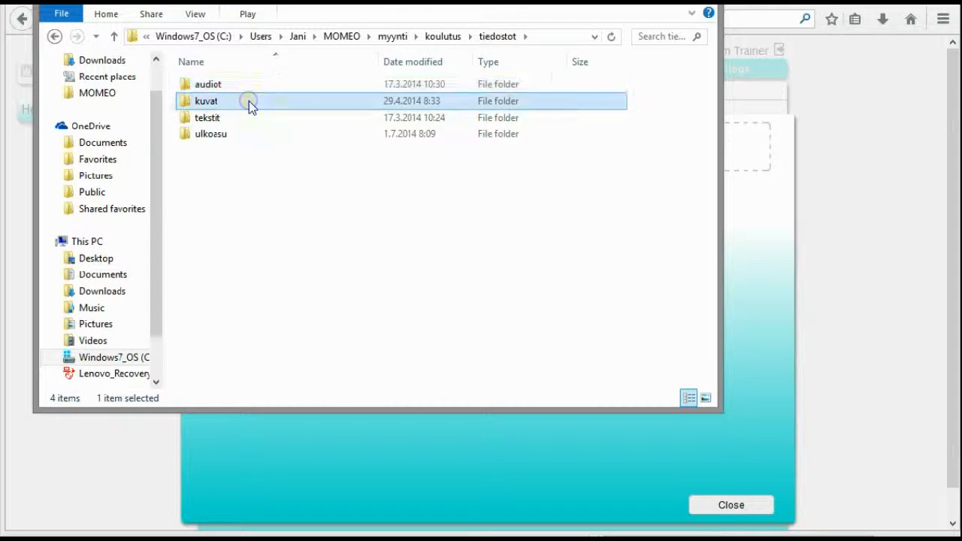
pyautogui.doubleClick(249, 101)
# Upload the numbered JPEG pictures in the kuvat folder, from 1-sederholmintalo1 through the 10-uspenskinkatedraali images, to the media library
pyautogui.moveTo(354, 4); pyautogui.dragTo(331, 142)
pyautogui.click(196, 234)
pyautogui.keyDown('shift'); pyautogui.click(197, 478); pyautogui.keyUp('shift')
pyautogui.moveTo(355, 154); pyautogui.dragTo(369, 214)
pyautogui.moveTo(213, 404); pyautogui.dragTo(696, 145)
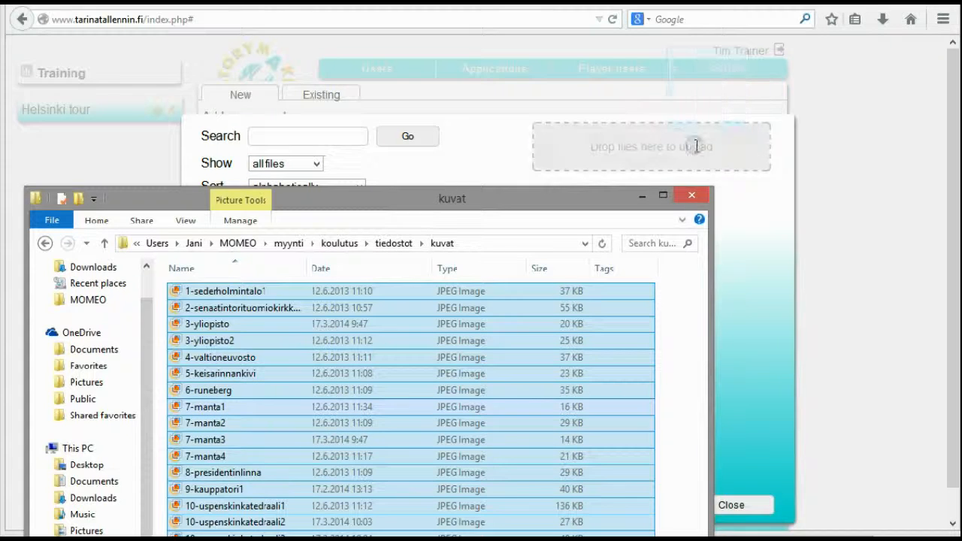
pyautogui.click(642, 198)
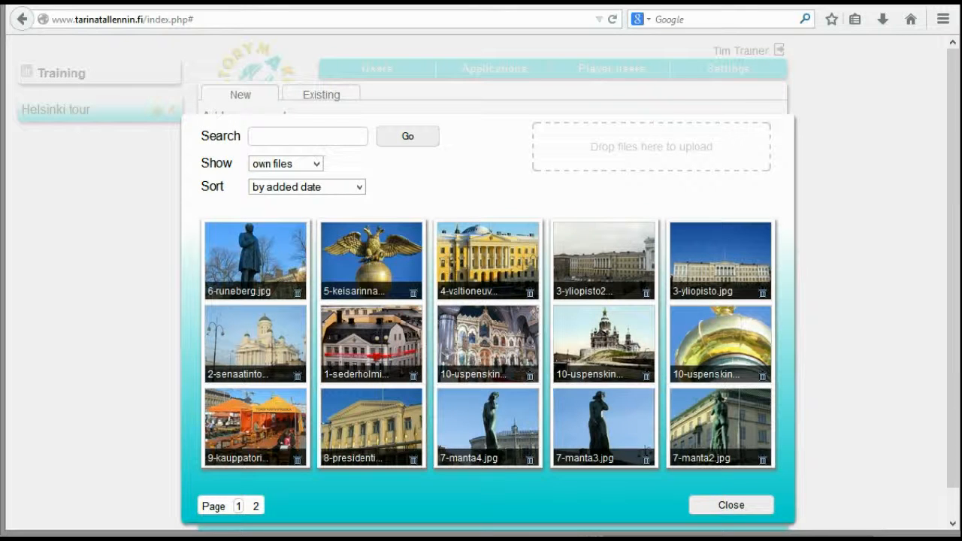
# Use the 2-senaatintori cathedral picture as the route's thumbnail and save the route
pyautogui.click(259, 349)
pyautogui.click(723, 503)
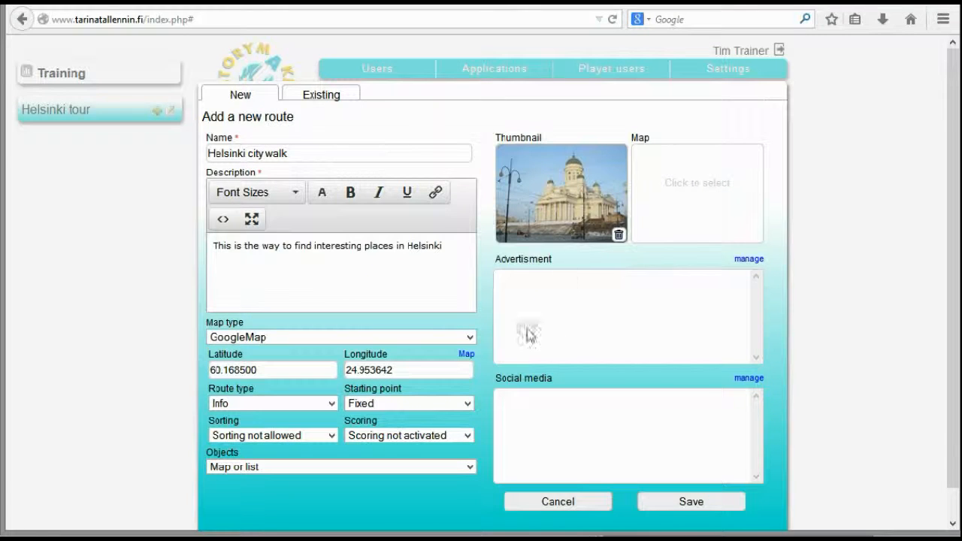
pyautogui.click(679, 503)
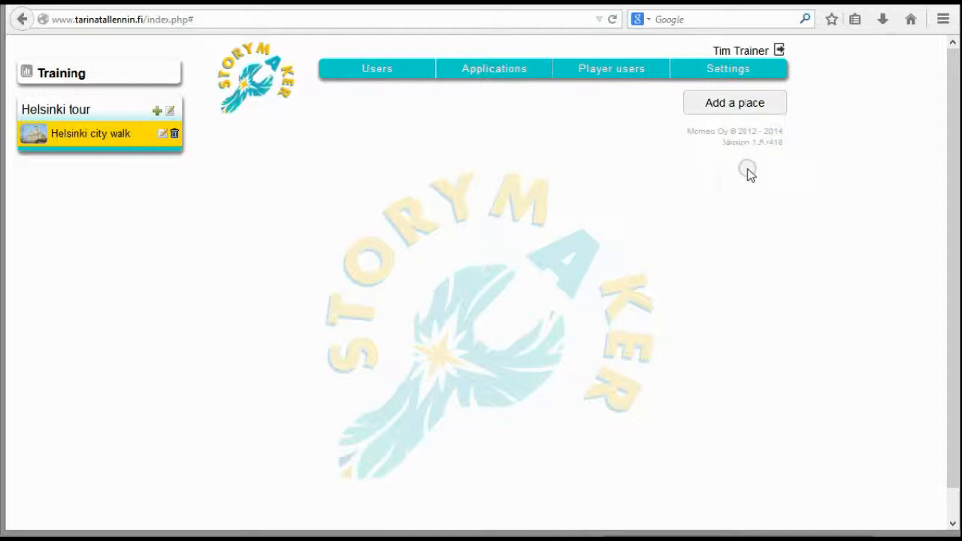
# Start a new place for the Helsinki city walk route and open the helsinki_teksti_fi-en document from the tekstit folder
pyautogui.click(746, 105)
pyautogui.click(363, 150)
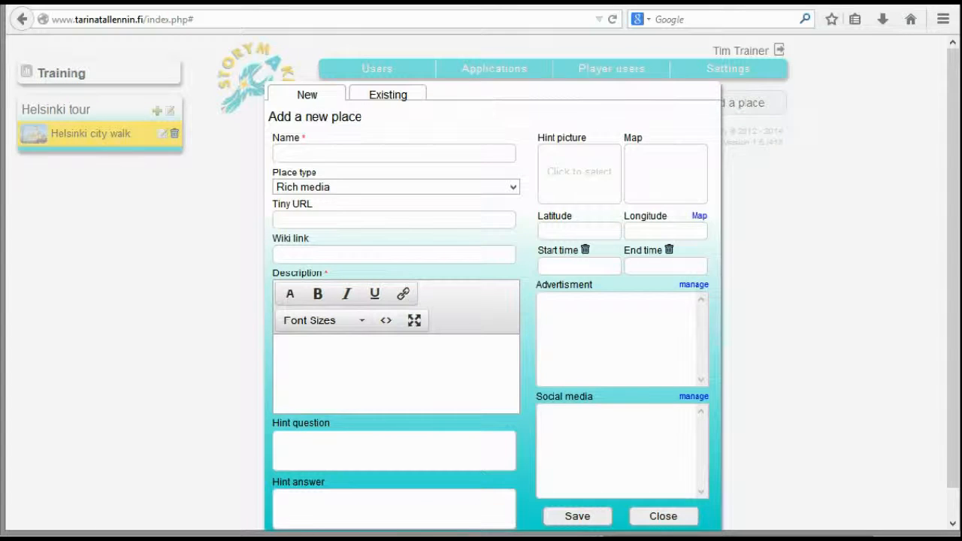
pyautogui.moveTo(175, 539)
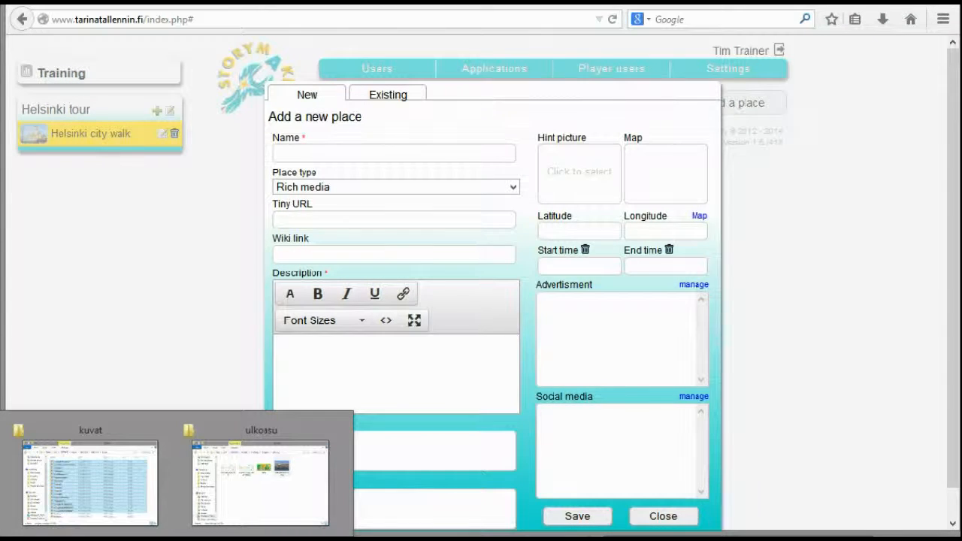
pyautogui.click(104, 468)
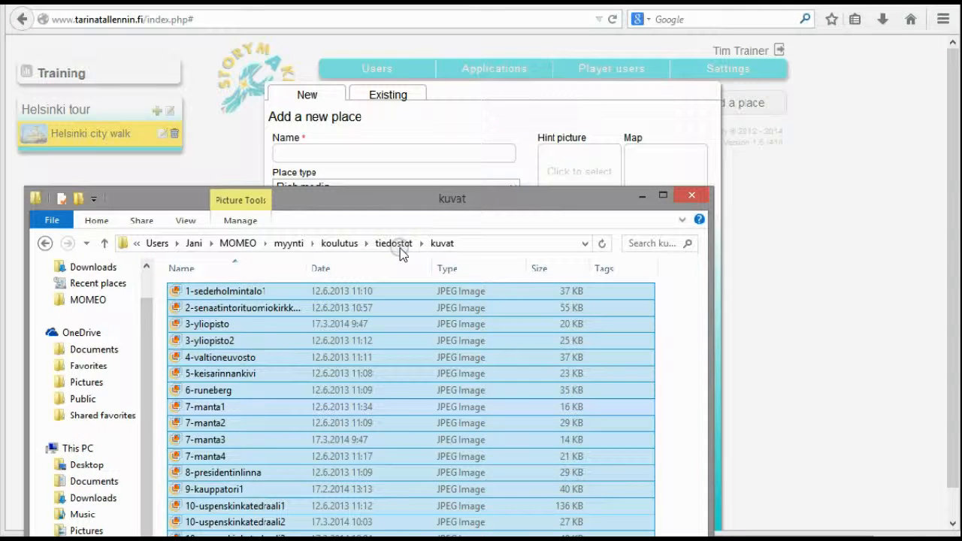
pyautogui.click(393, 245)
pyautogui.moveTo(386, 196); pyautogui.dragTo(391, 113)
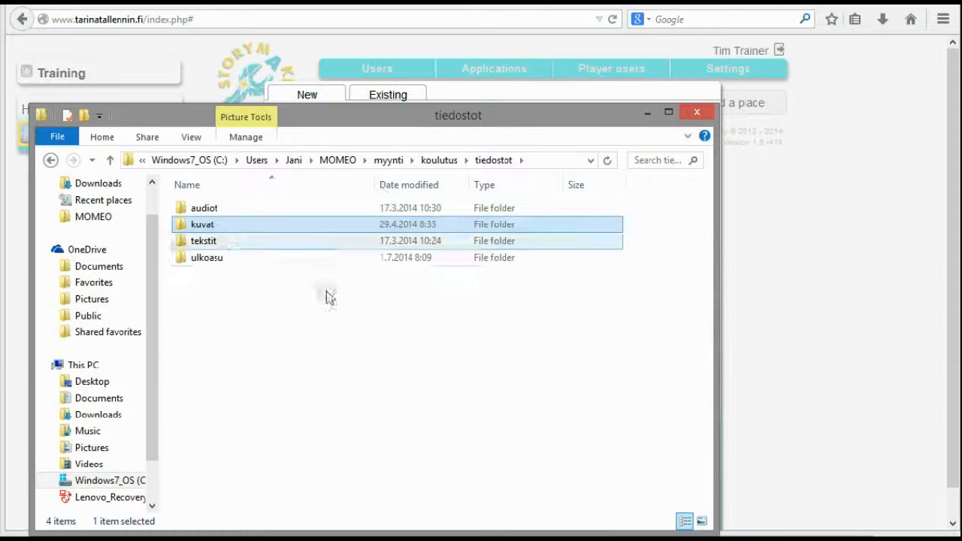
pyautogui.doubleClick(201, 240)
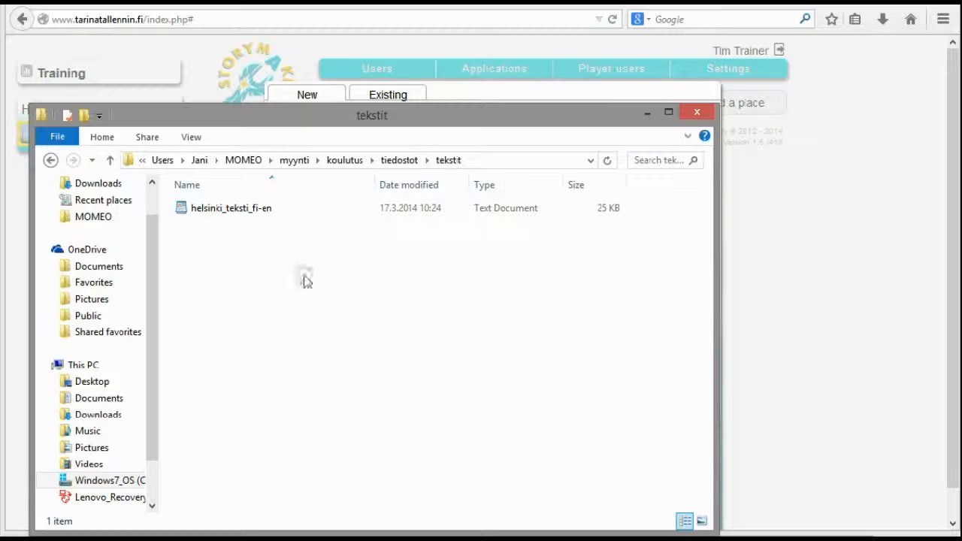
pyautogui.doubleClick(251, 208)
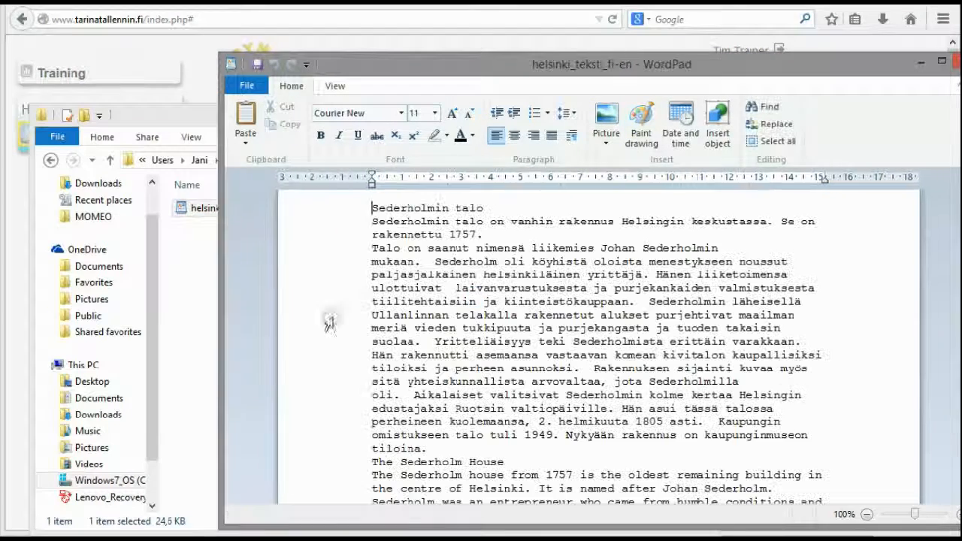
# Copy the heading "The Cathedral of Helsinki" from the WordPad document into the new place's name
pyautogui.click(178, 113)
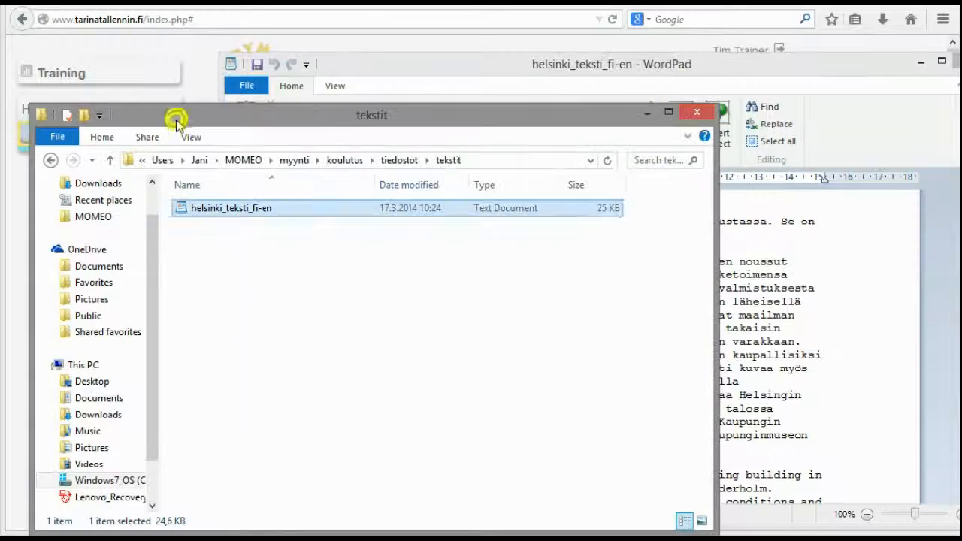
pyautogui.click(644, 112)
pyautogui.moveTo(601, 66); pyautogui.dragTo(663, 10)
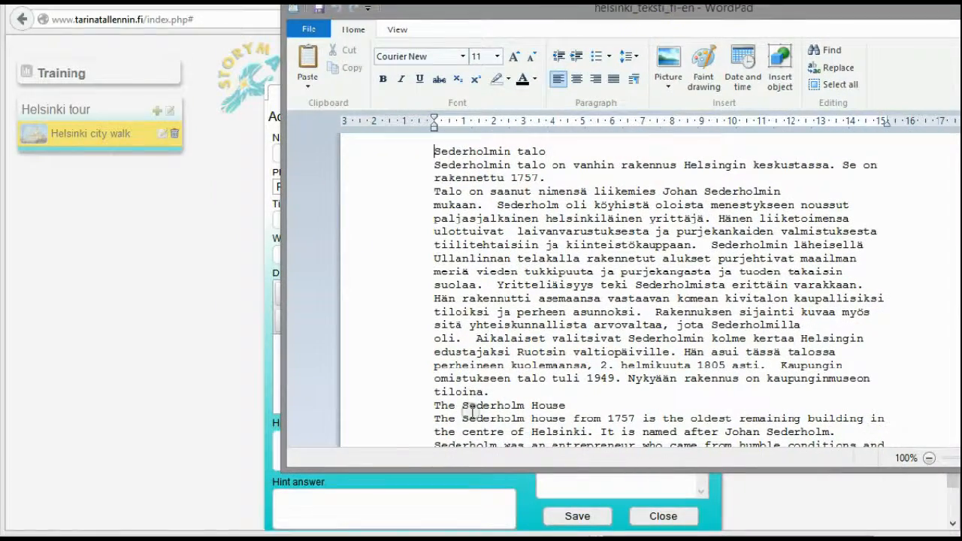
pyautogui.moveTo(284, 467); pyautogui.dragTo(283, 534)
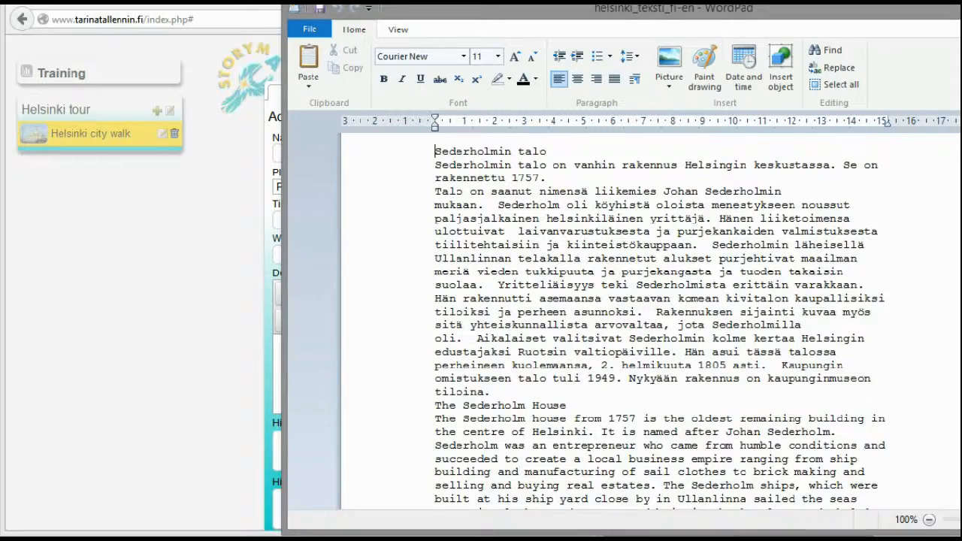
pyautogui.scroll(-10, 650, 323)
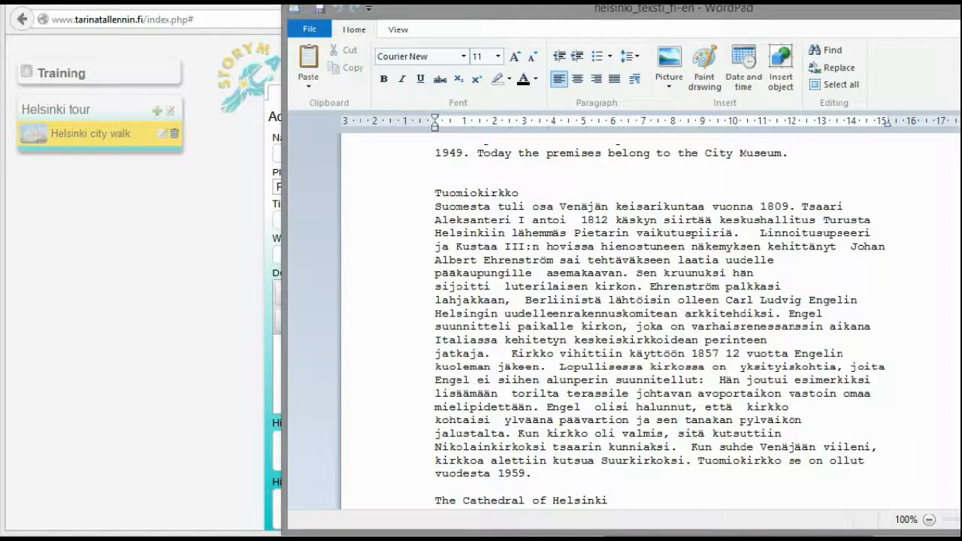
pyautogui.scroll(-5, 792, 314)
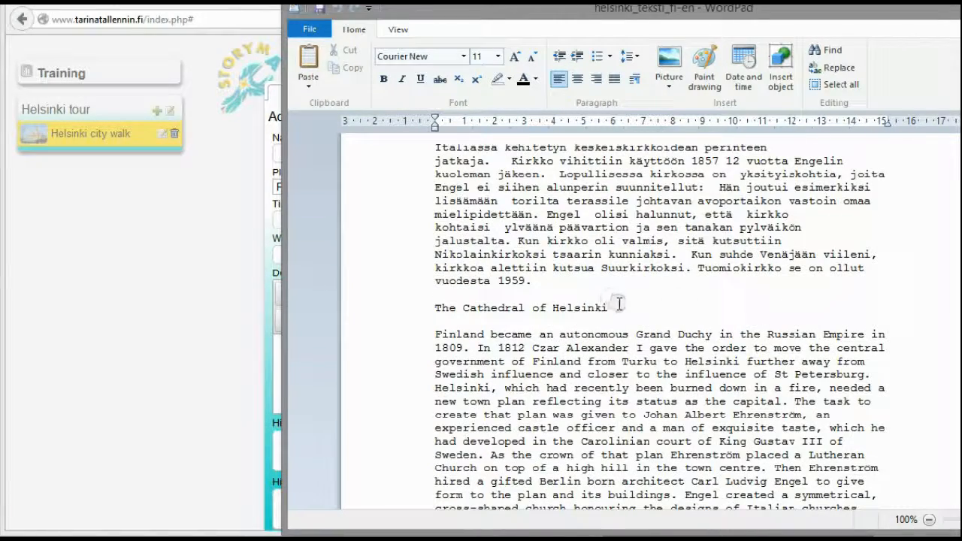
pyautogui.tripleClick(620, 303)
pyautogui.hotkey('ctrl', 'c')
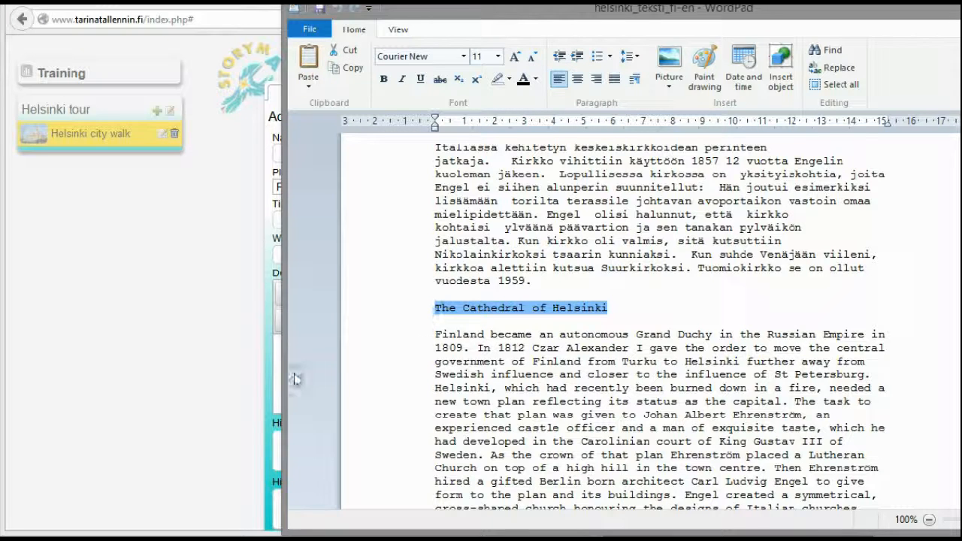
pyautogui.click(258, 392)
pyautogui.click(306, 150)
pyautogui.hotkey('ctrl', 'v')
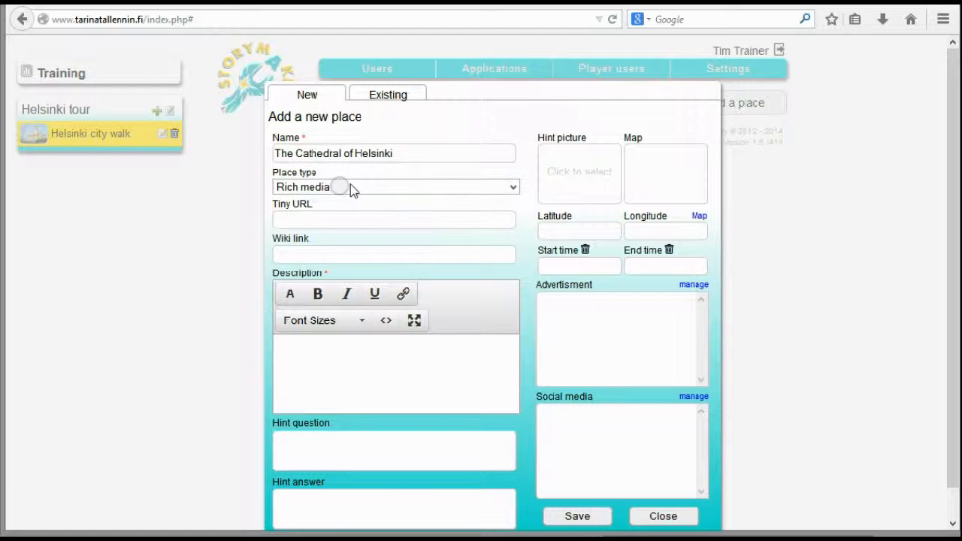
# Choose Rich media as the place type and copy "Finland became an autonomous Grand Duchy in the Russian Empire in 1809" from WordPad into the description
pyautogui.click(518, 188)
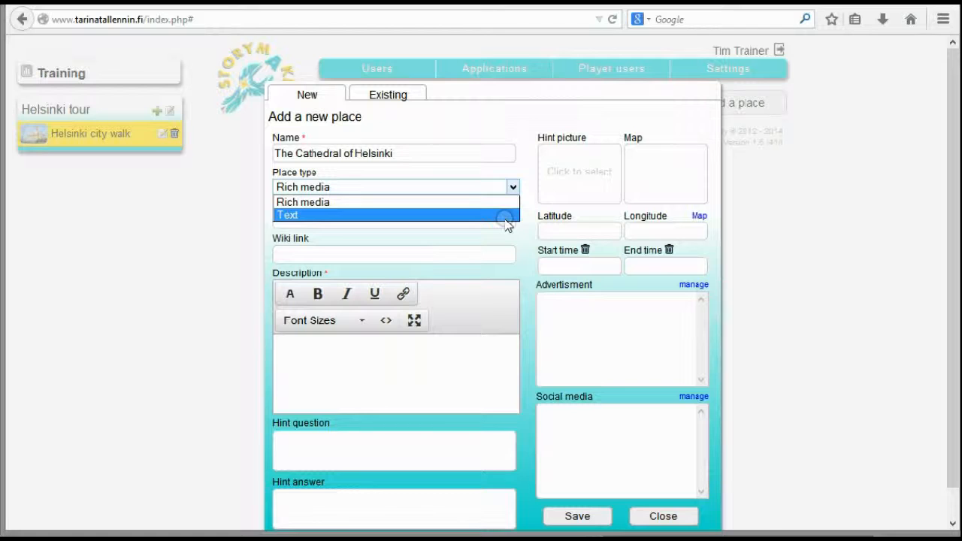
pyautogui.click(469, 203)
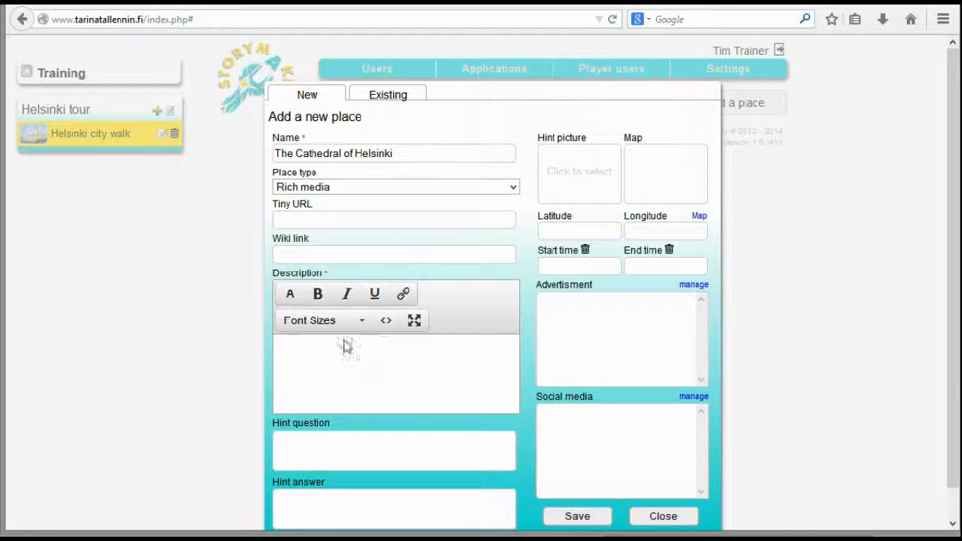
pyautogui.hotkey('alt', 'Tab')
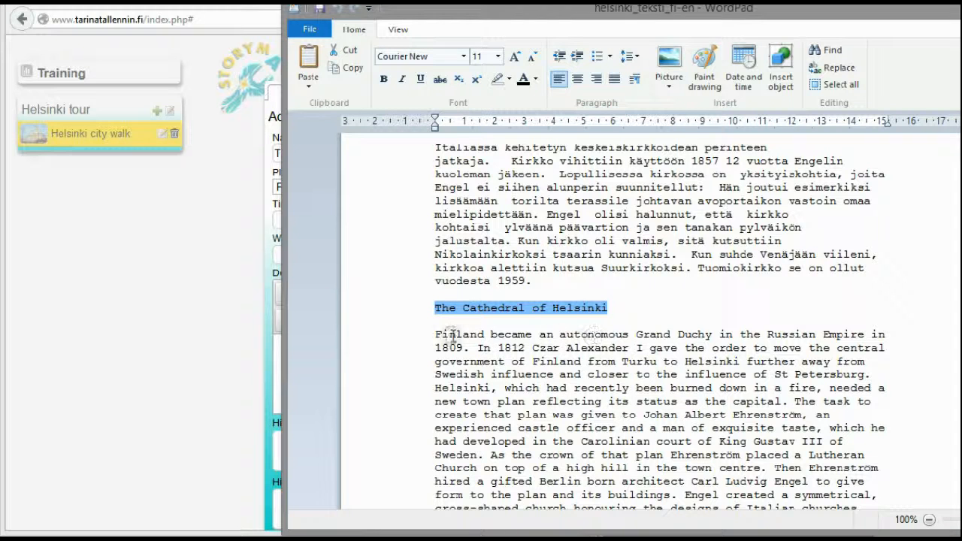
pyautogui.moveTo(439, 331); pyautogui.dragTo(473, 349)
pyautogui.hotkey('ctrl', 'c')
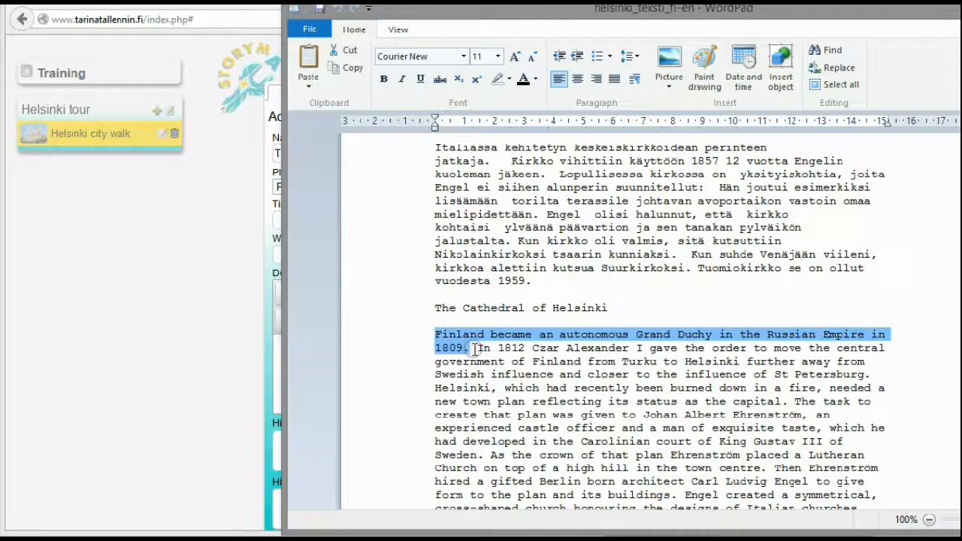
pyautogui.click(97, 400)
pyautogui.click(329, 369)
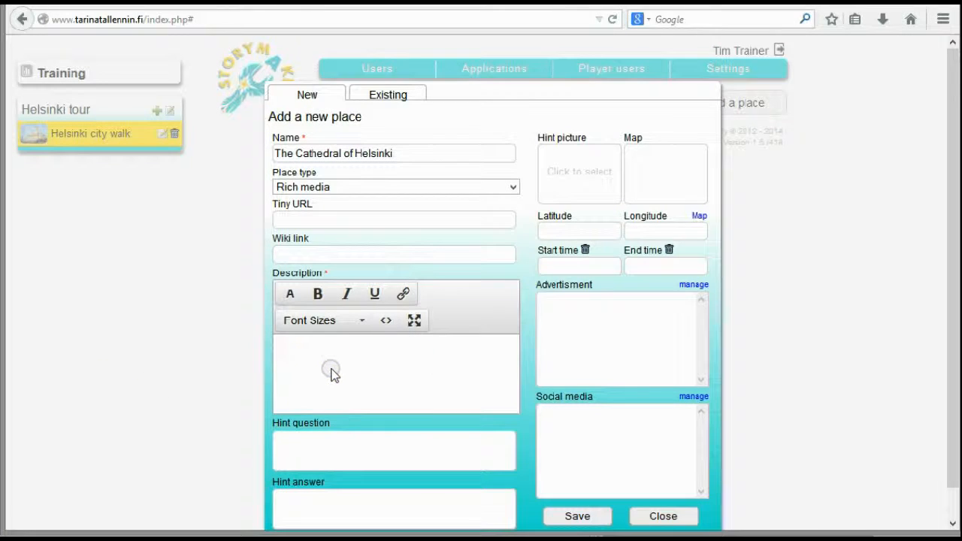
pyautogui.hotkey('ctrl', 'v')
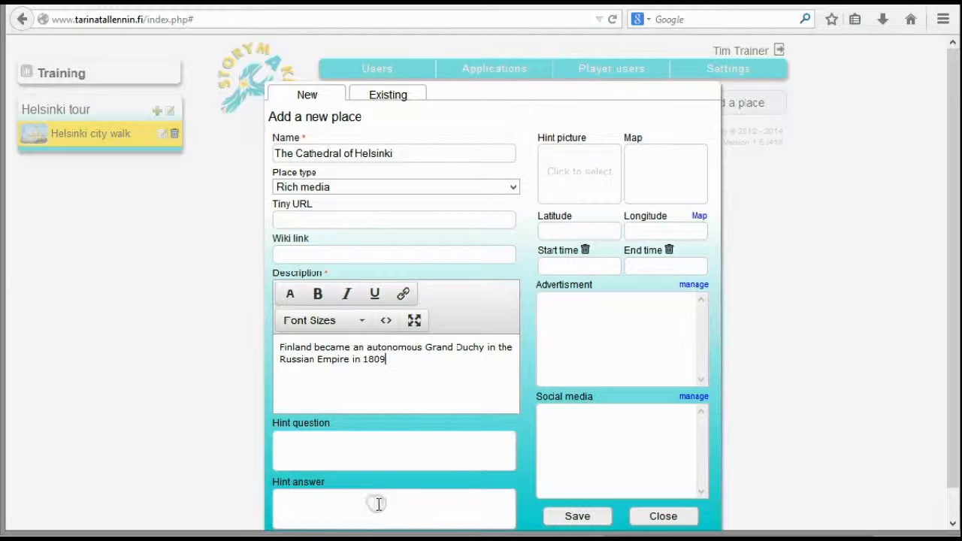
# Use the 2-senaatintori cathedral picture from the media library as the place's hint picture
pyautogui.click(353, 447)
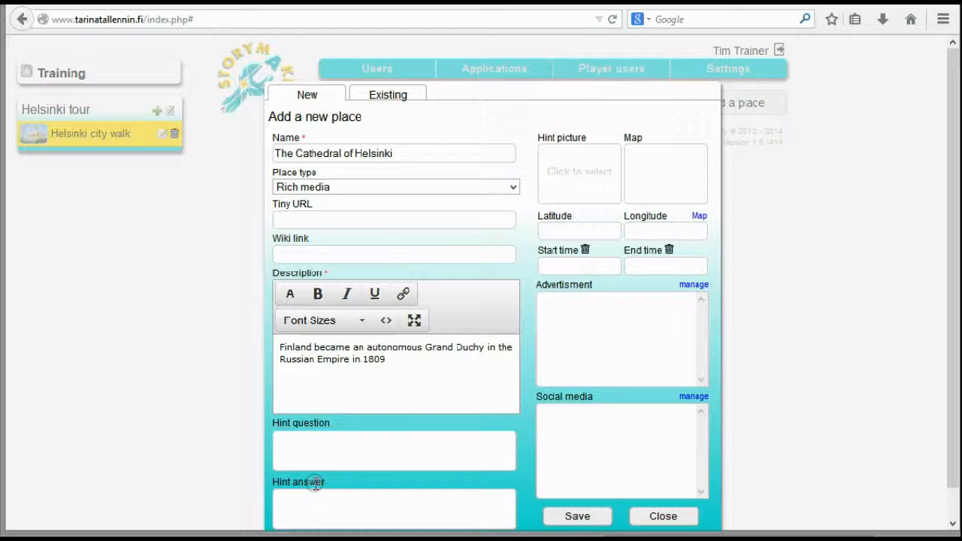
pyautogui.click(578, 169)
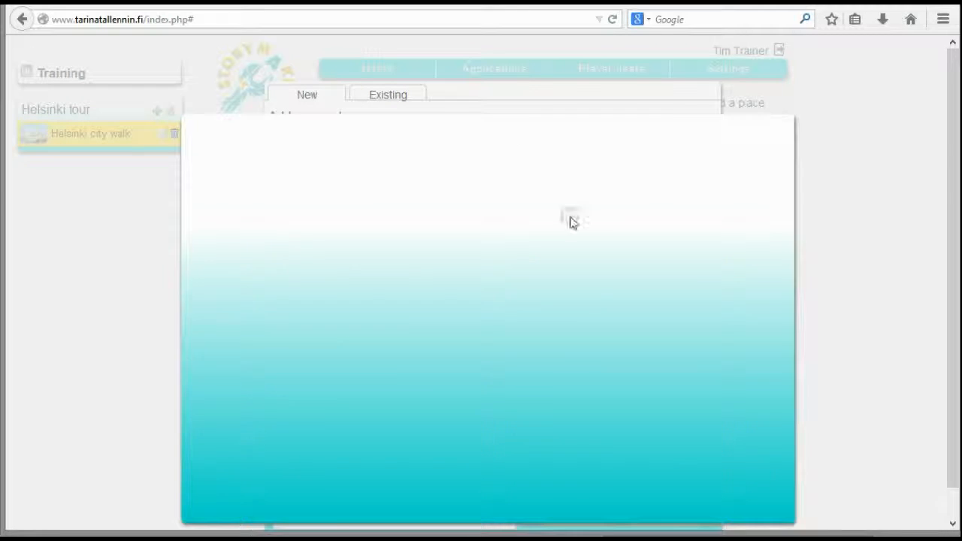
pyautogui.click(714, 255)
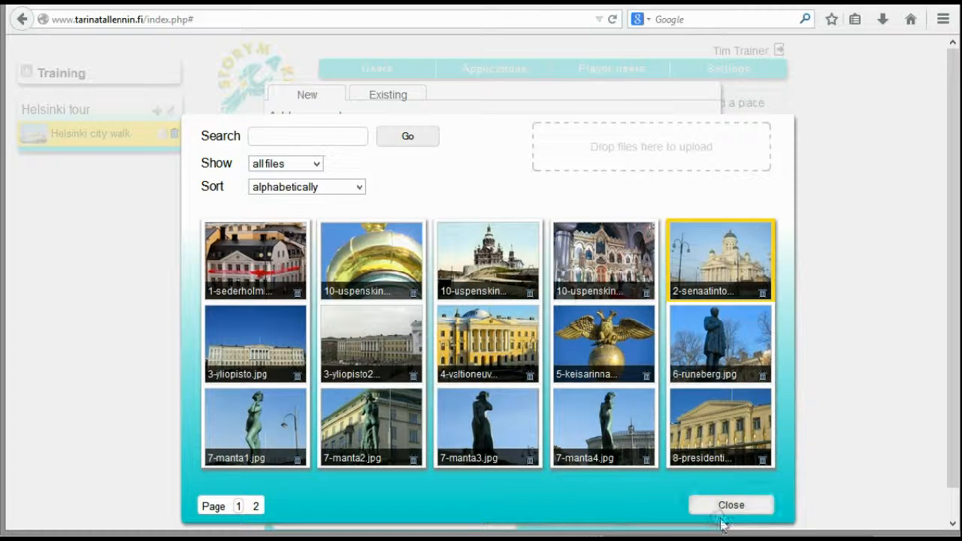
pyautogui.click(718, 505)
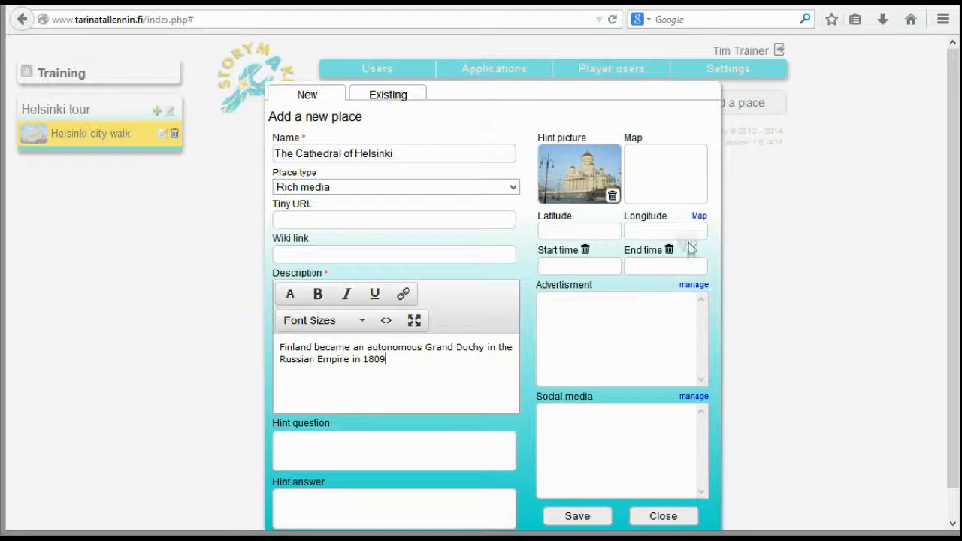
# Pin the place's map location on the cathedral between Kirkkokatu and Hallituskatu, about 60.1703, 24.9521, and save the place
pyautogui.click(699, 216)
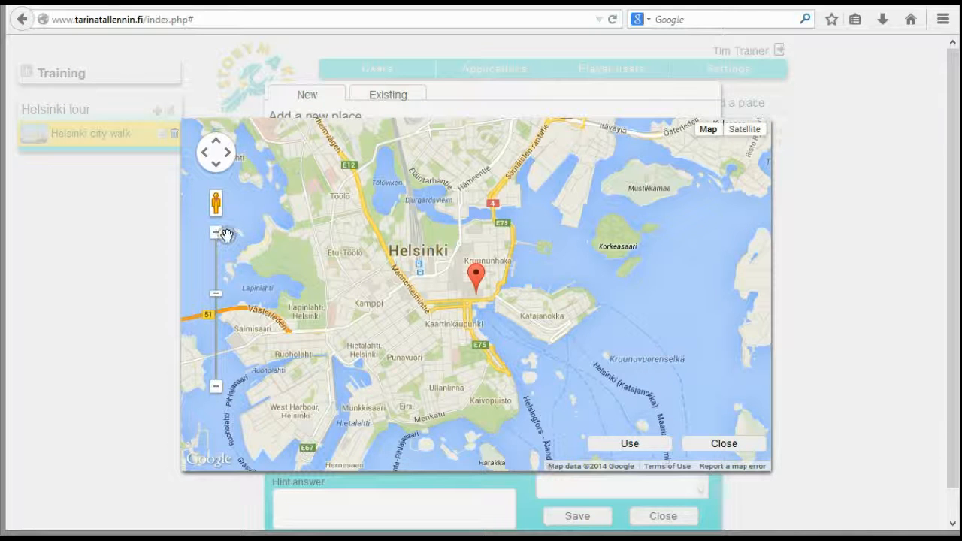
pyautogui.click(215, 239)
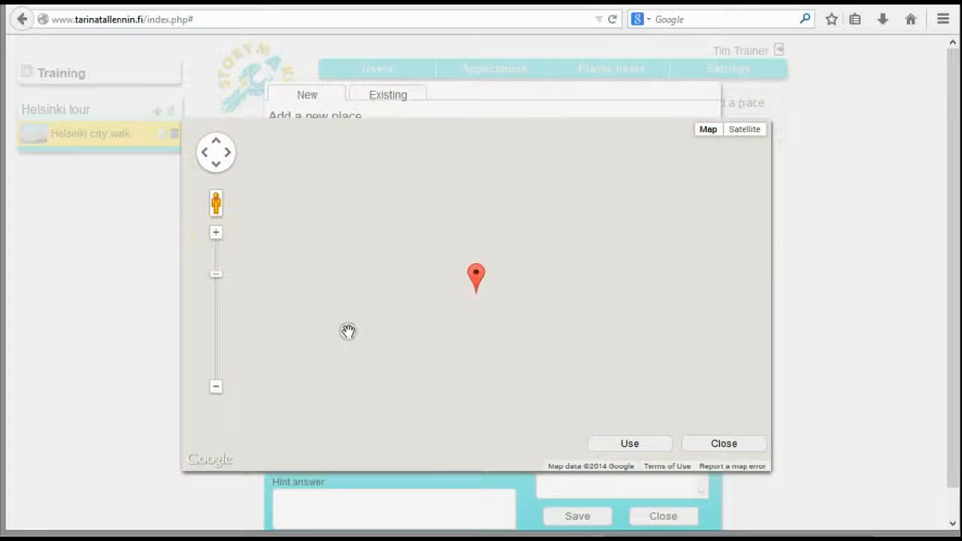
pyautogui.moveTo(546, 226)
pyautogui.mouseDown()
pyautogui.moveTo(651, 258)
pyautogui.moveTo(637, 358)
pyautogui.moveTo(501, 339)
pyautogui.moveTo(538, 322)
pyautogui.mouseUp()
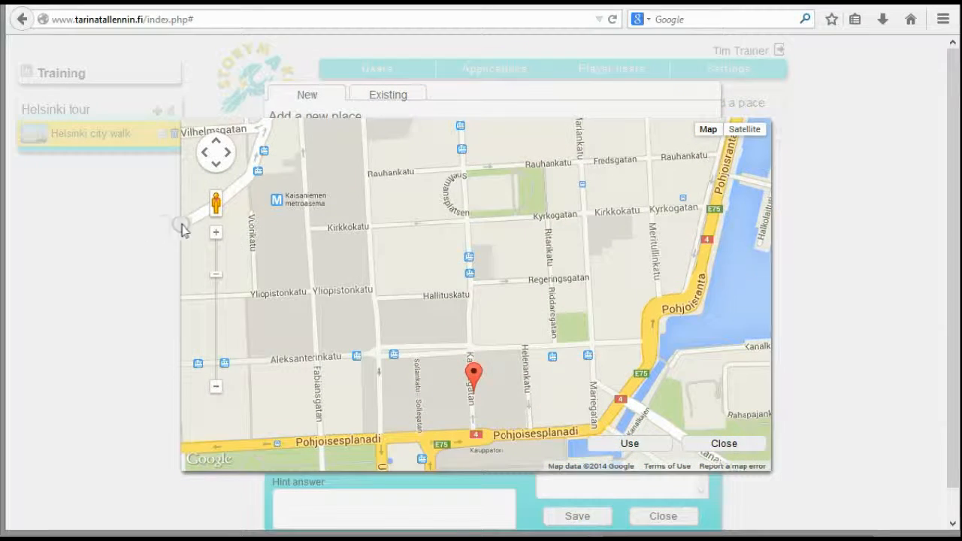
pyautogui.click(215, 232)
pyautogui.moveTo(326, 314); pyautogui.dragTo(434, 303)
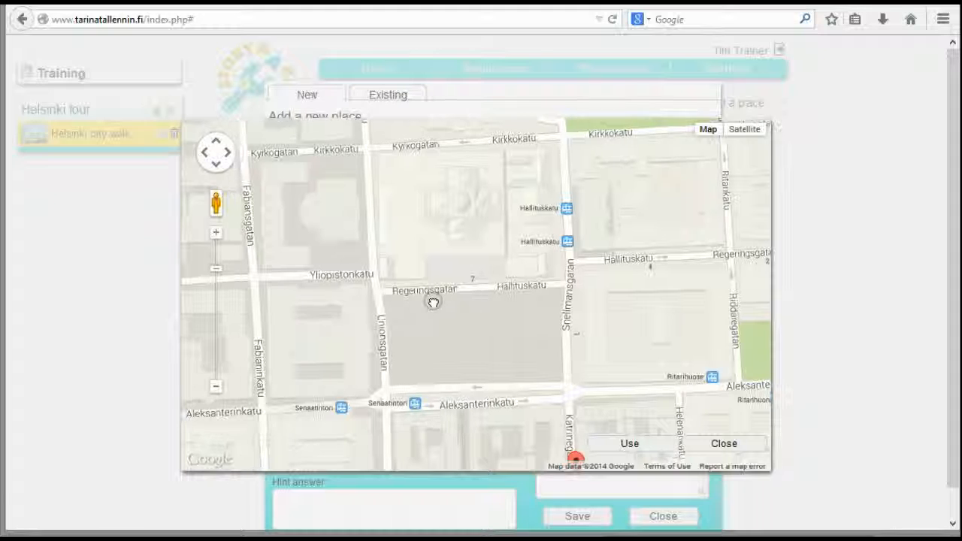
pyautogui.click(465, 213)
pyautogui.click(651, 443)
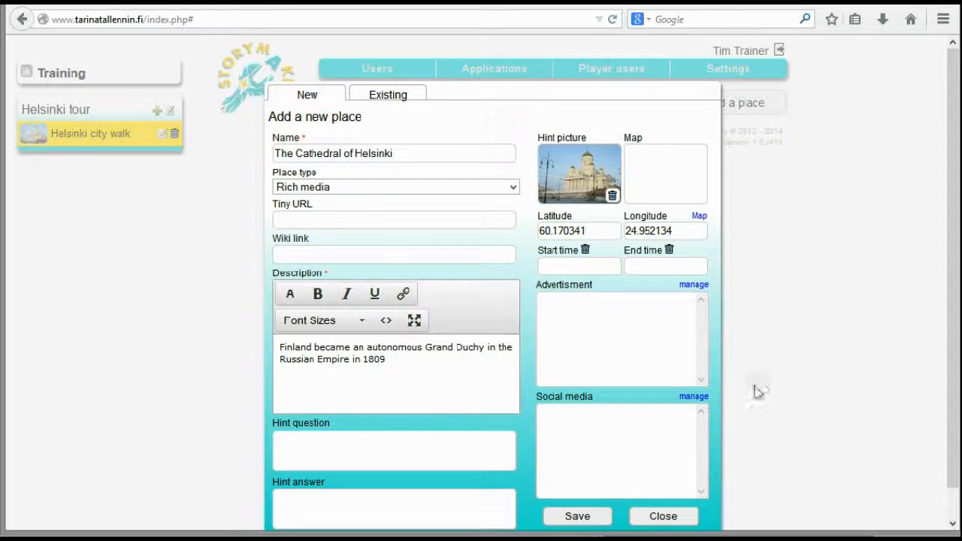
pyautogui.click(573, 517)
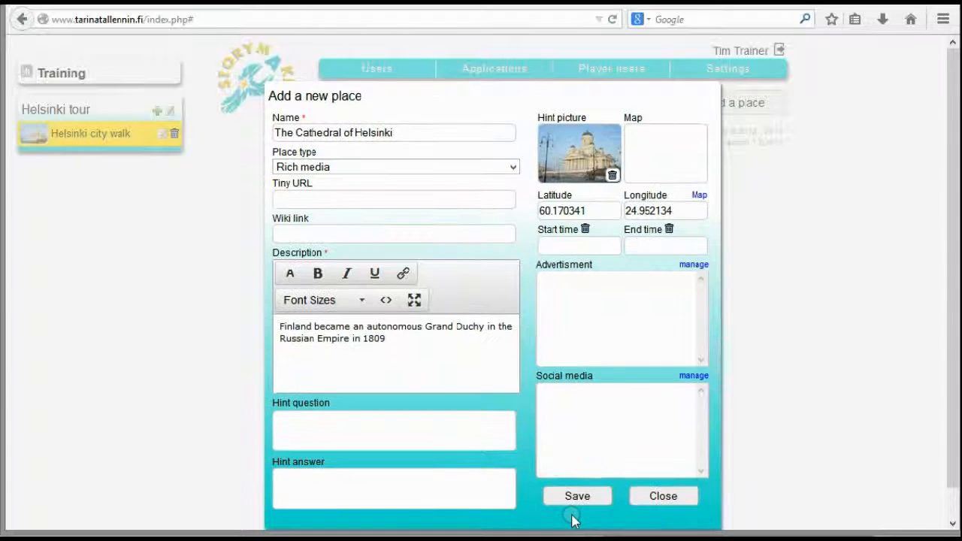
pyautogui.click(696, 494)
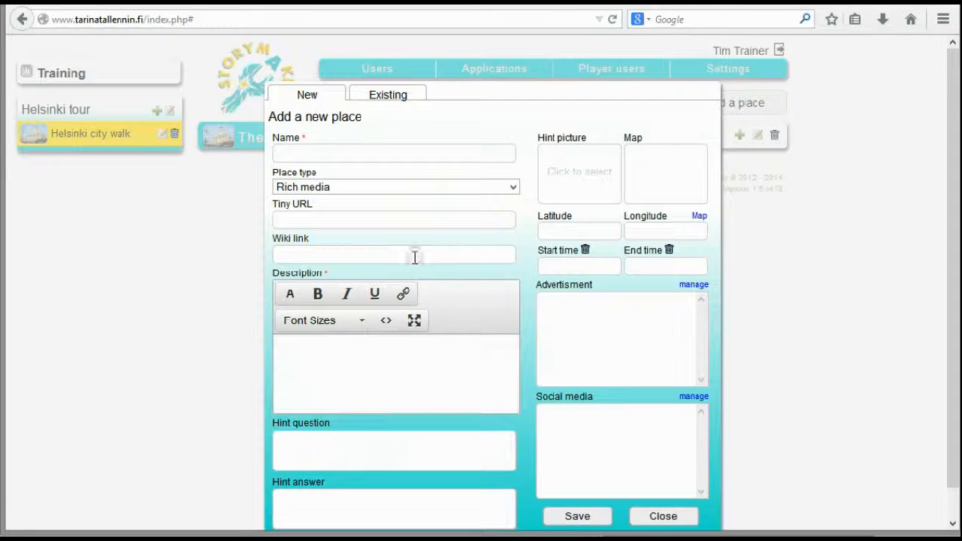
# Copy the heading "The Government Palace" from the WordPad document into the name of another new place
pyautogui.click(356, 152)
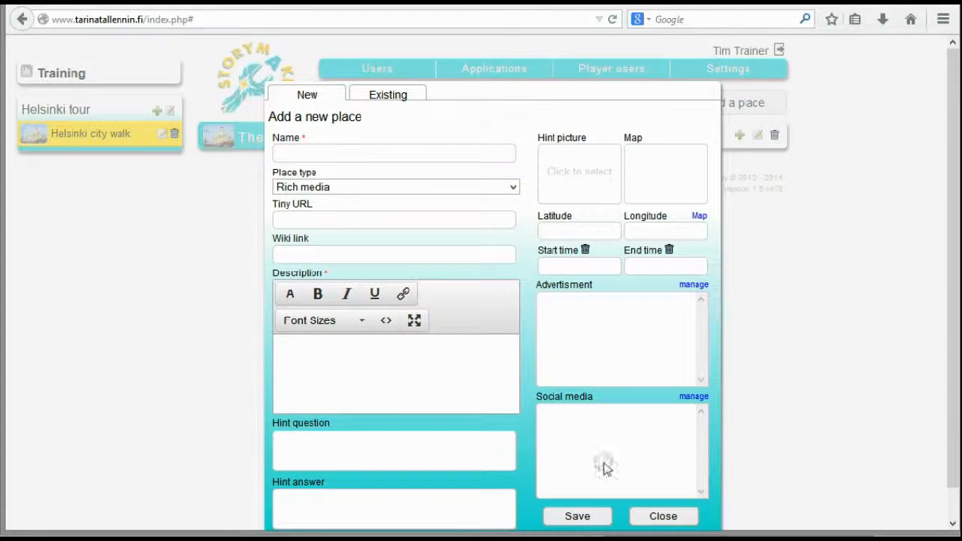
pyautogui.hotkey('alt', 'Tab')
pyautogui.scroll(2, 749, 276)
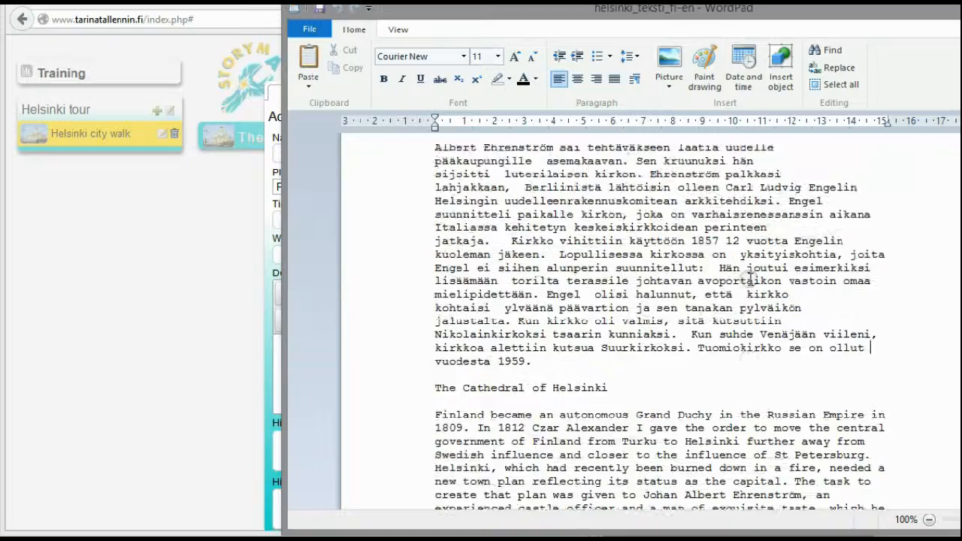
pyautogui.scroll(-7, 754, 273)
pyautogui.scroll(-12, 758, 272)
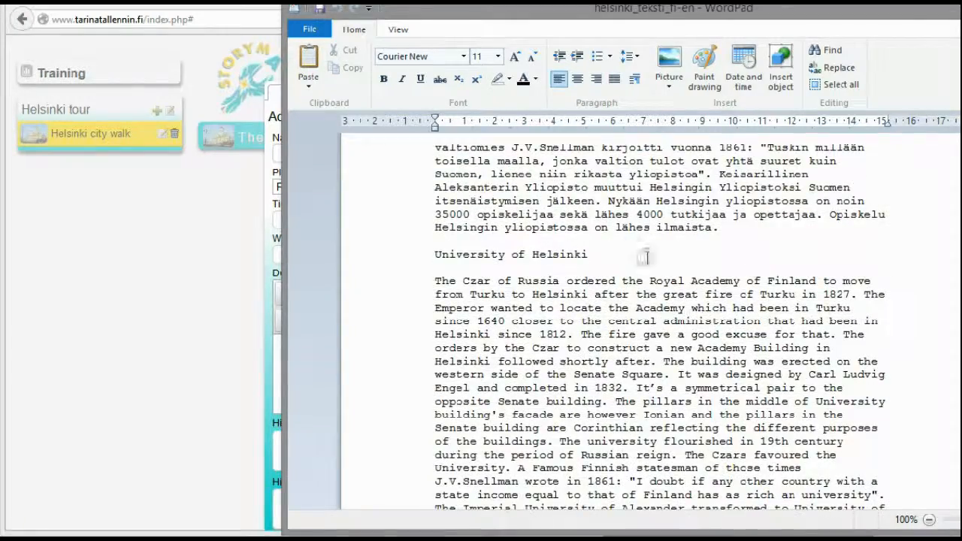
pyautogui.scroll(-4, 604, 260)
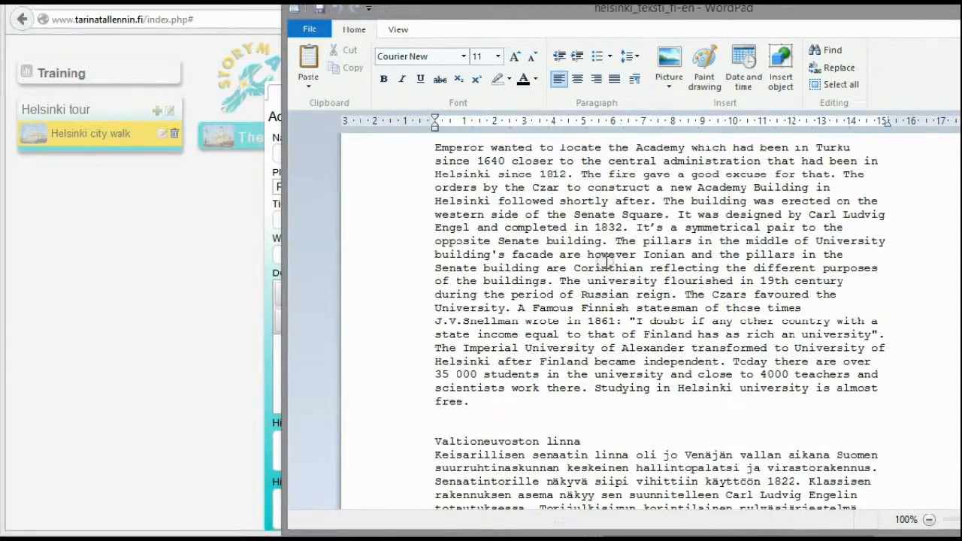
pyautogui.scroll(-15, 605, 261)
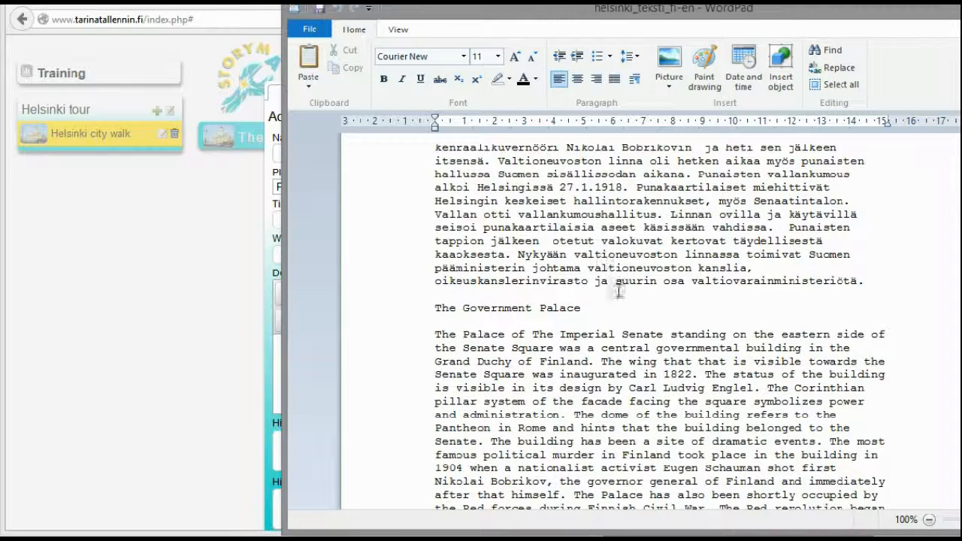
pyautogui.moveTo(602, 306); pyautogui.dragTo(417, 303)
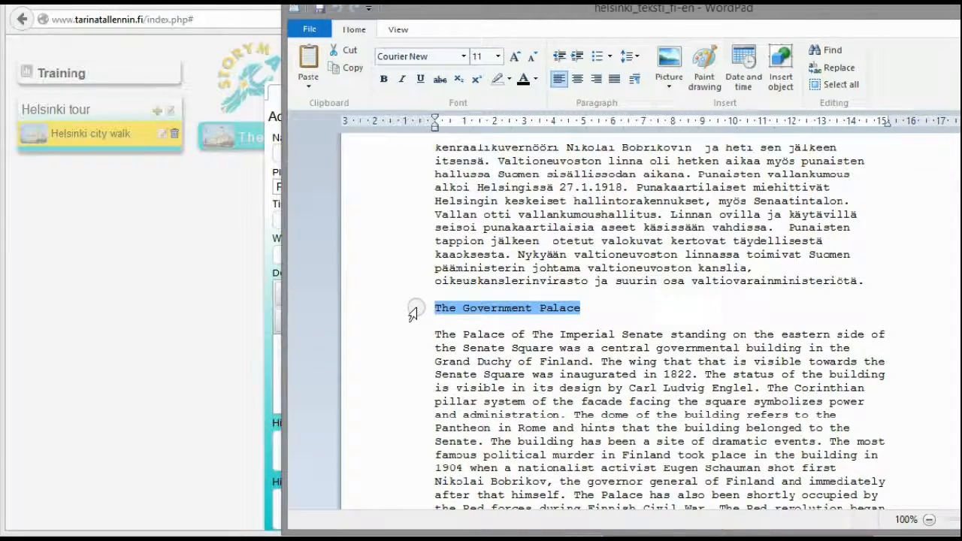
pyautogui.hotkey('ctrl', 'c')
pyautogui.click(133, 333)
pyautogui.click(423, 150)
pyautogui.hotkey('ctrl', 'v')
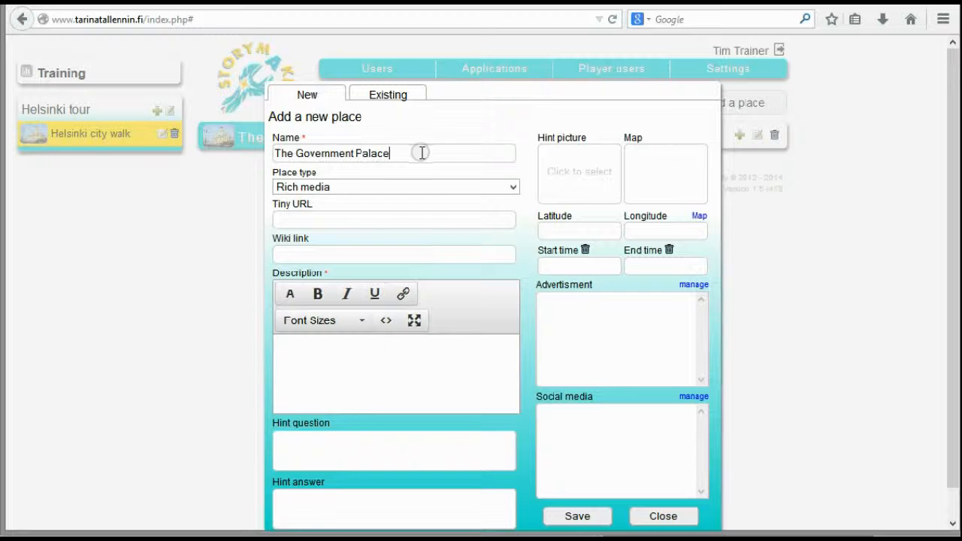
# Copy "The Palace of The Imperial Senate standing on the eastern side of the Senate Square" from the WordPad document into the place's description
pyautogui.click(945, 314)
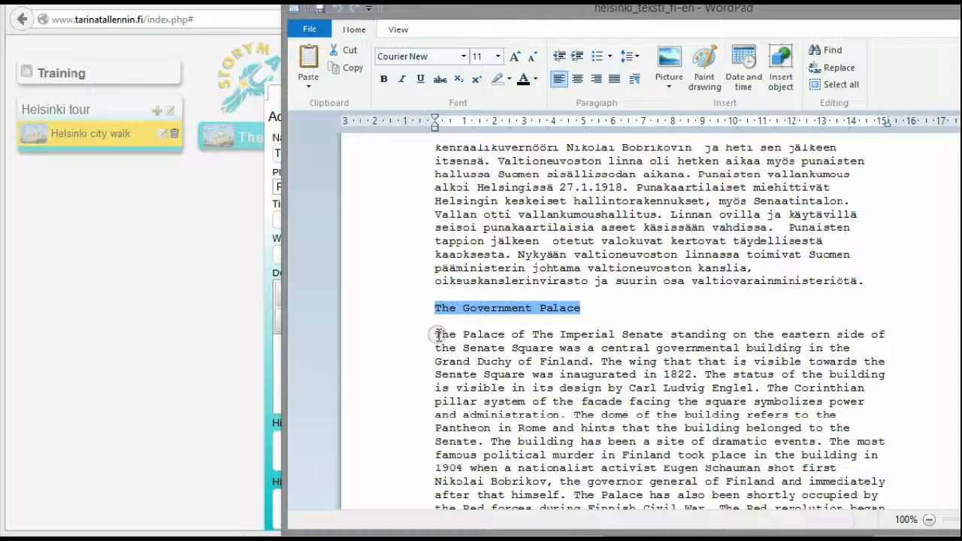
pyautogui.moveTo(439, 332); pyautogui.dragTo(532, 348)
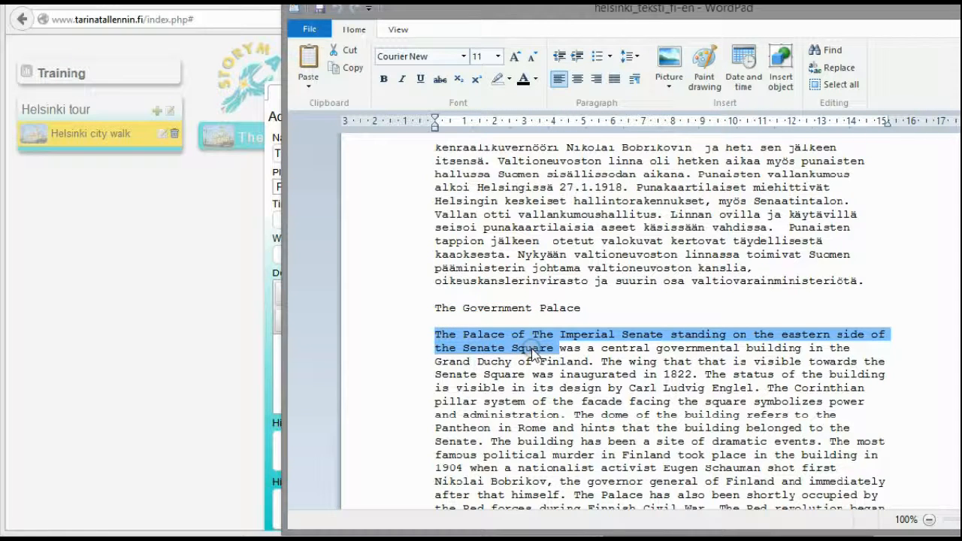
pyautogui.click(226, 350)
pyautogui.click(328, 363)
pyautogui.hotkey('ctrl', 'v')
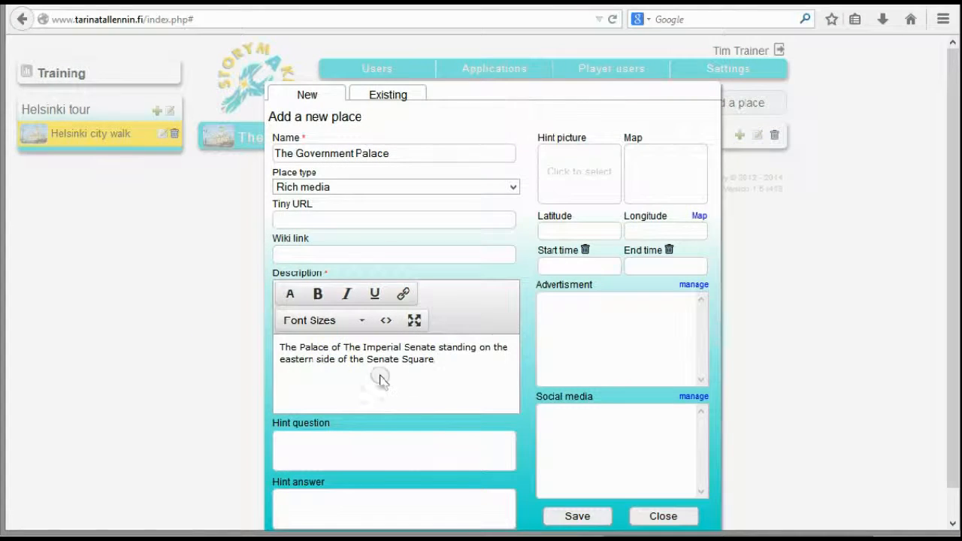
# Use the yellow 4-valtioneuvosto palace picture from the media library as the hint picture for The Government Palace
pyautogui.click(592, 192)
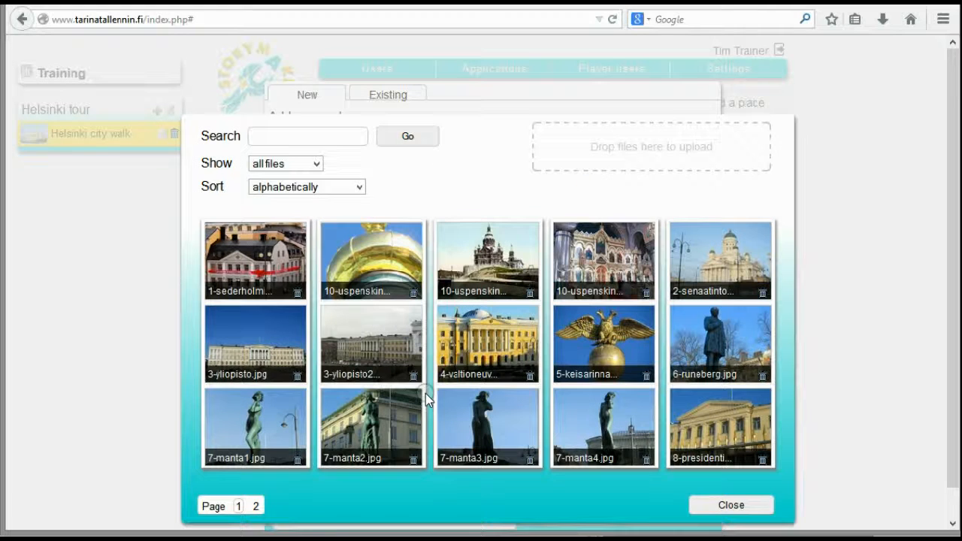
pyautogui.click(498, 335)
pyautogui.click(710, 502)
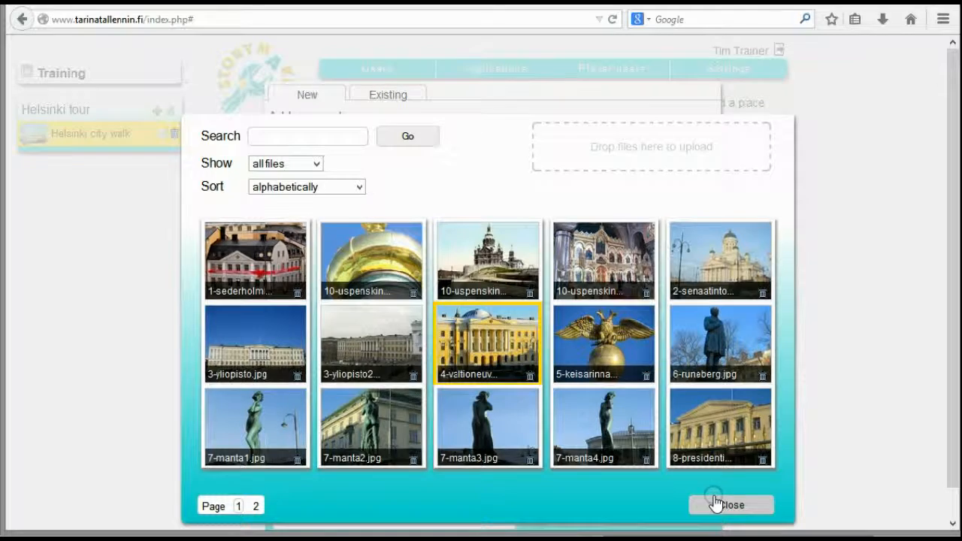
pyautogui.click(404, 391)
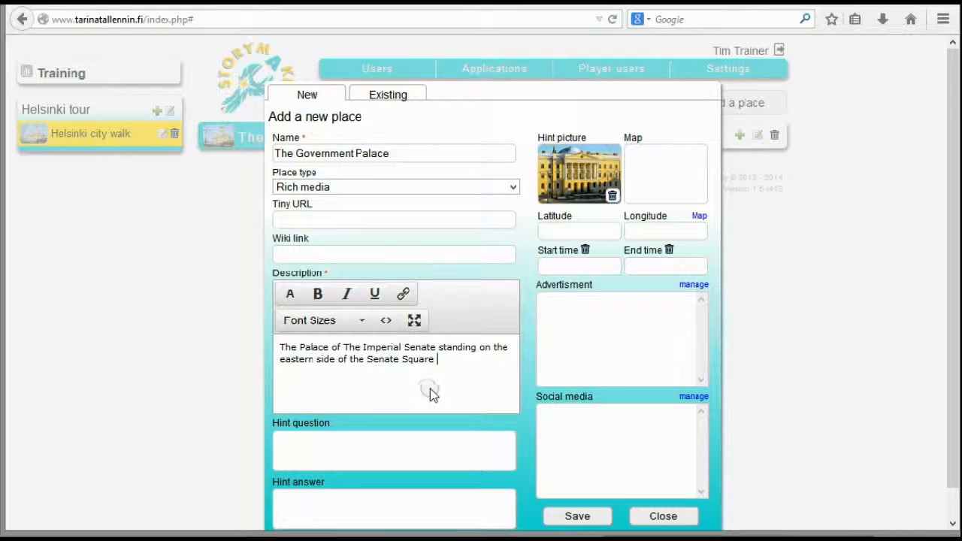
# Pin The Government Palace on the building at the Snellmaninkatu and Hallituskatu corner, about 60.1702, 24.9540, save the place and close its form
pyautogui.click(699, 218)
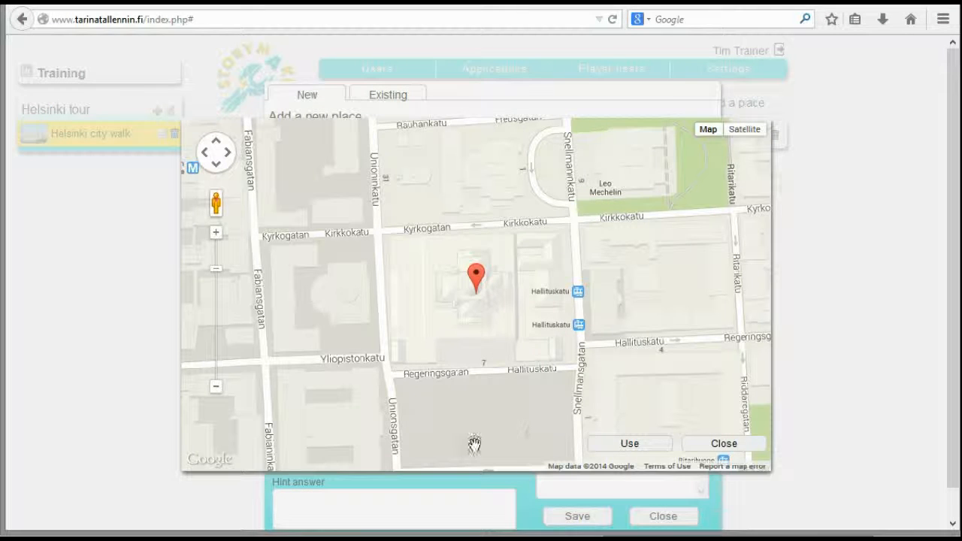
pyautogui.click(615, 318)
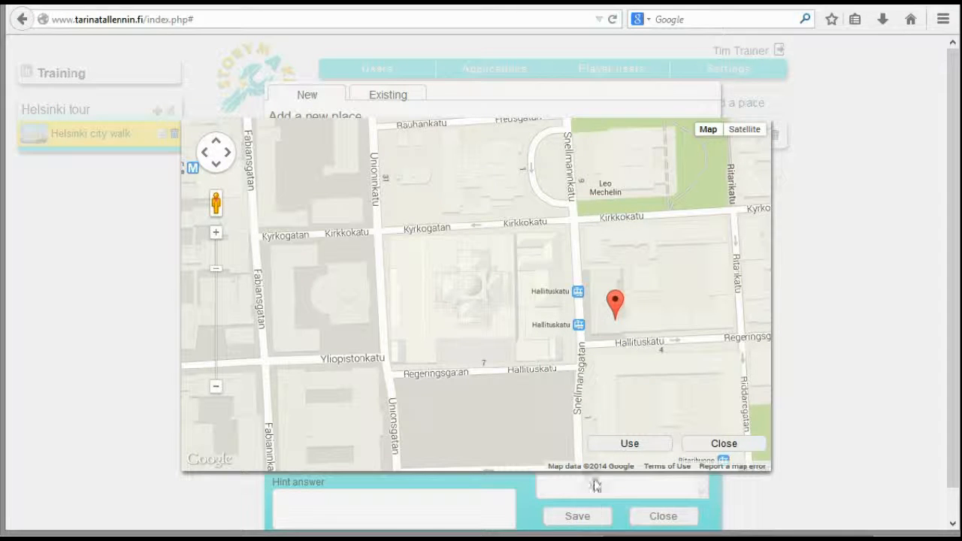
pyautogui.click(625, 446)
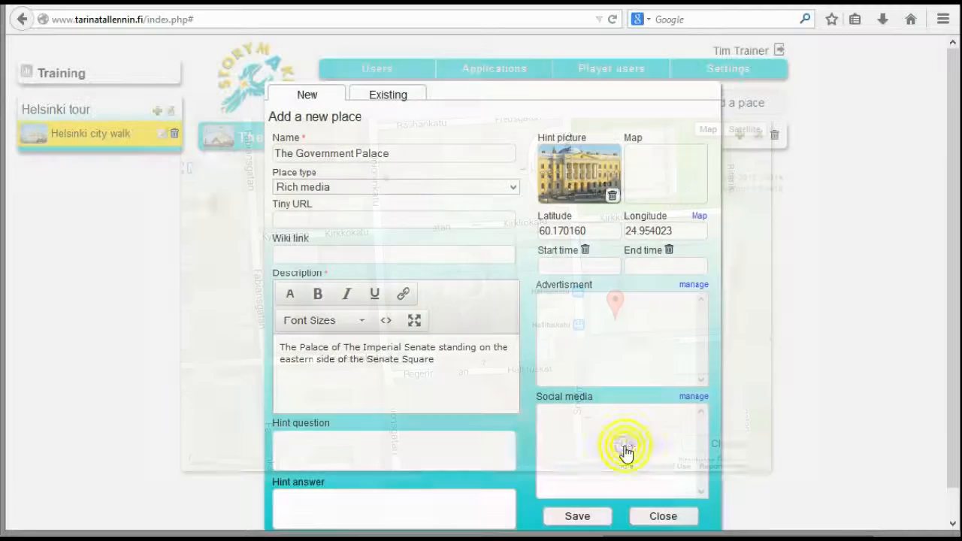
pyautogui.click(593, 517)
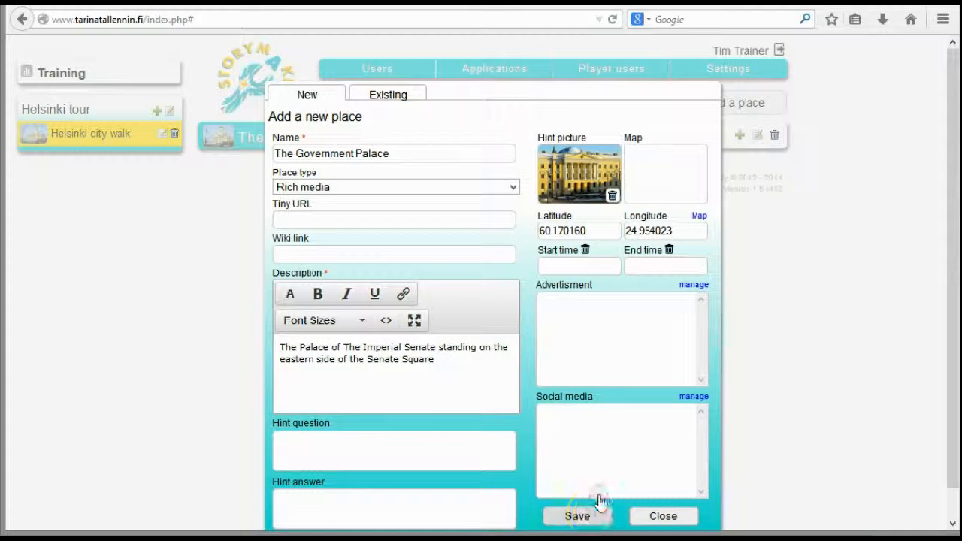
pyautogui.click(670, 499)
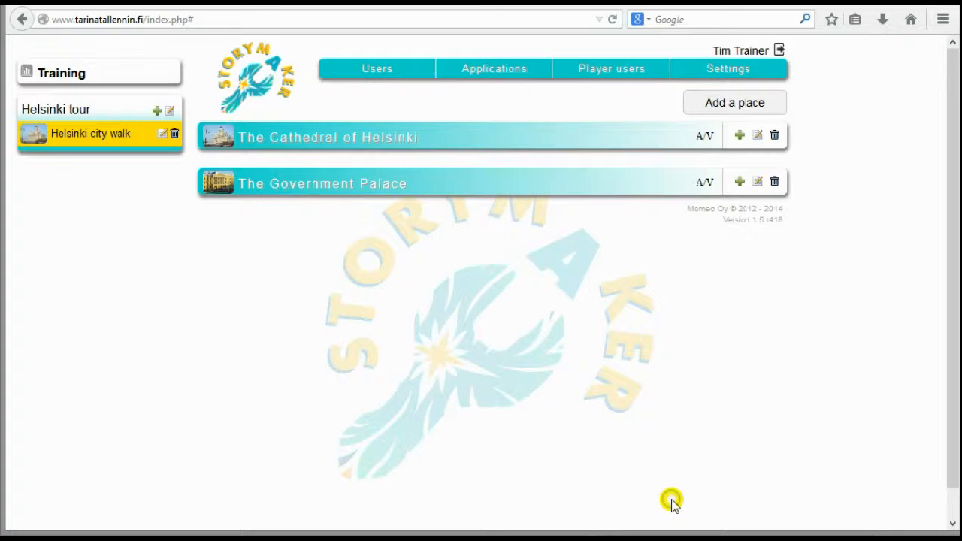
# Add another new place and copy the heading "The Stone of the Empress" from the WordPad document into its name
pyautogui.click(734, 102)
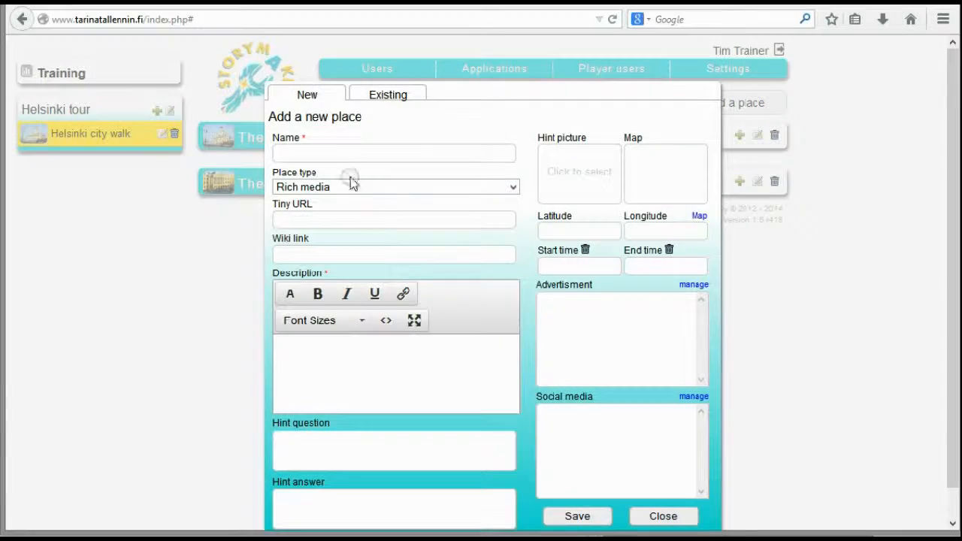
pyautogui.hotkey('alt', 'Tab')
pyautogui.scroll(-10, 800, 316)
pyautogui.scroll(-7, 799, 317)
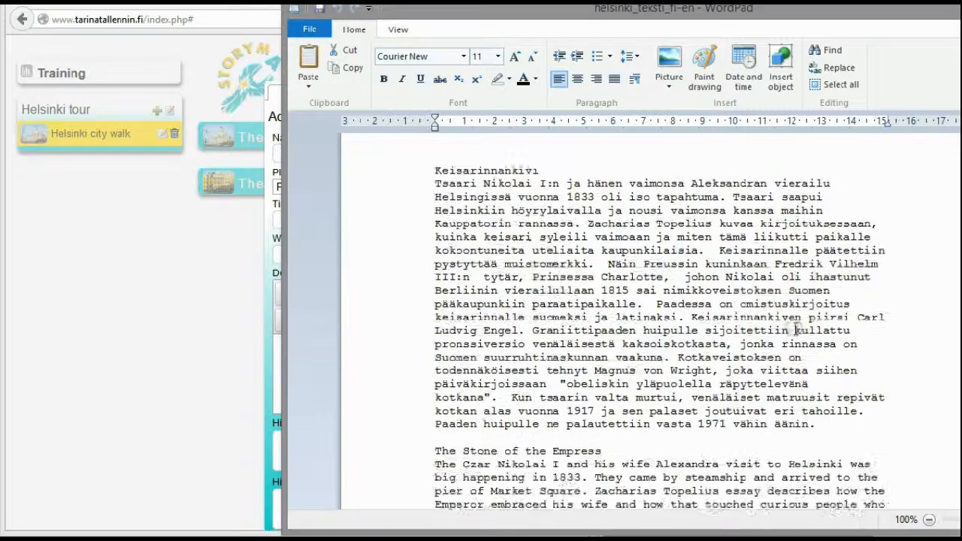
pyautogui.scroll(3, 785, 334)
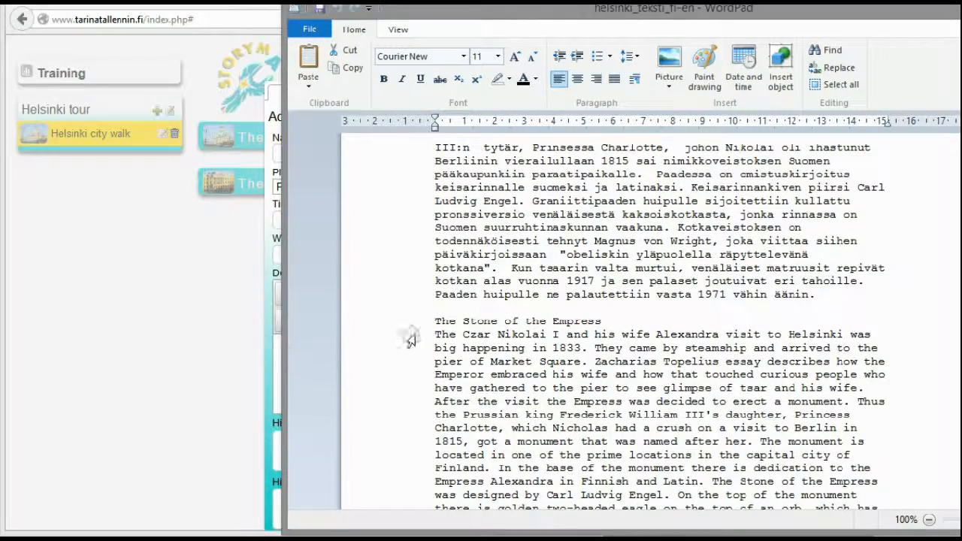
pyautogui.moveTo(438, 321); pyautogui.dragTo(635, 321)
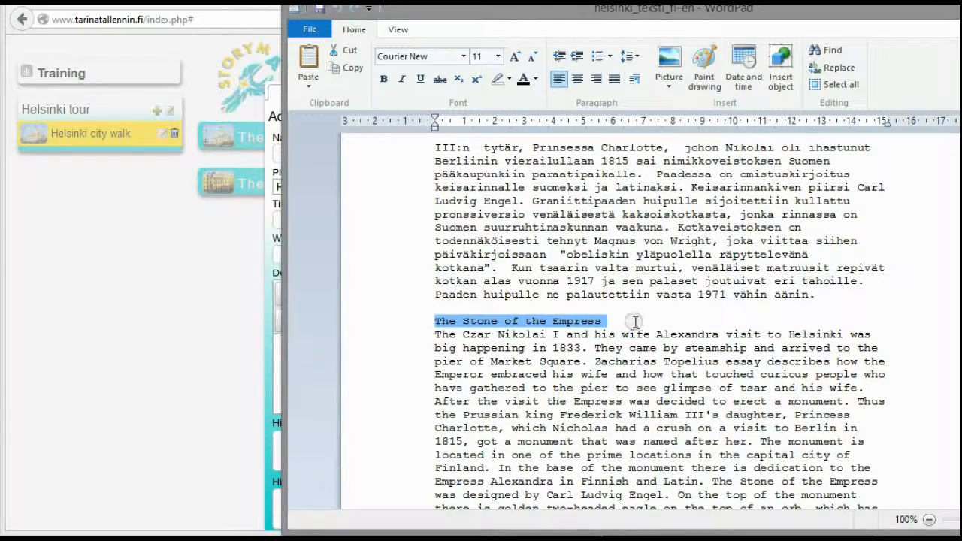
pyautogui.click(68, 415)
pyautogui.click(364, 155)
pyautogui.hotkey('ctrl', 'v')
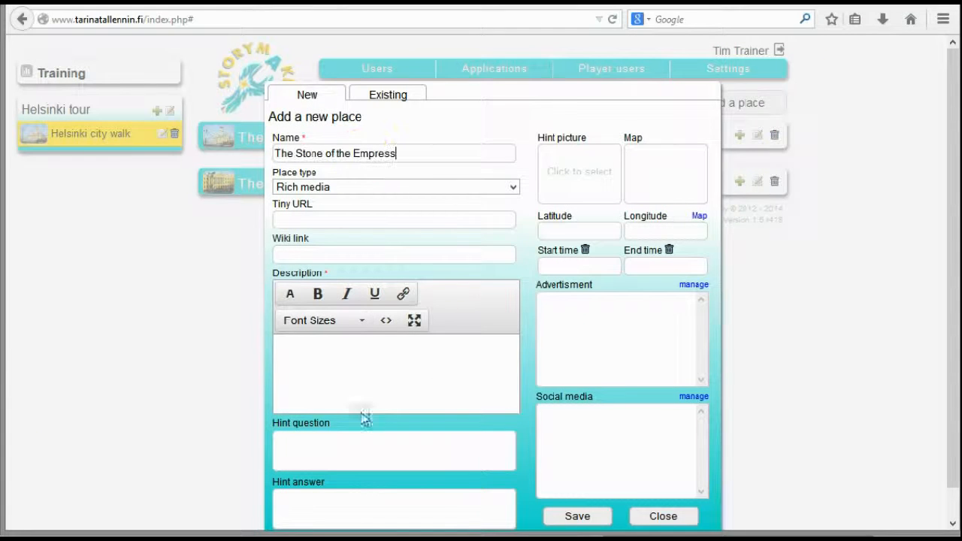
# Copy "The Czar Nikolai I and his wife Alexandra visit to Helsinki was big happening in 1833" from the WordPad document into the place's description
pyautogui.click(960, 390)
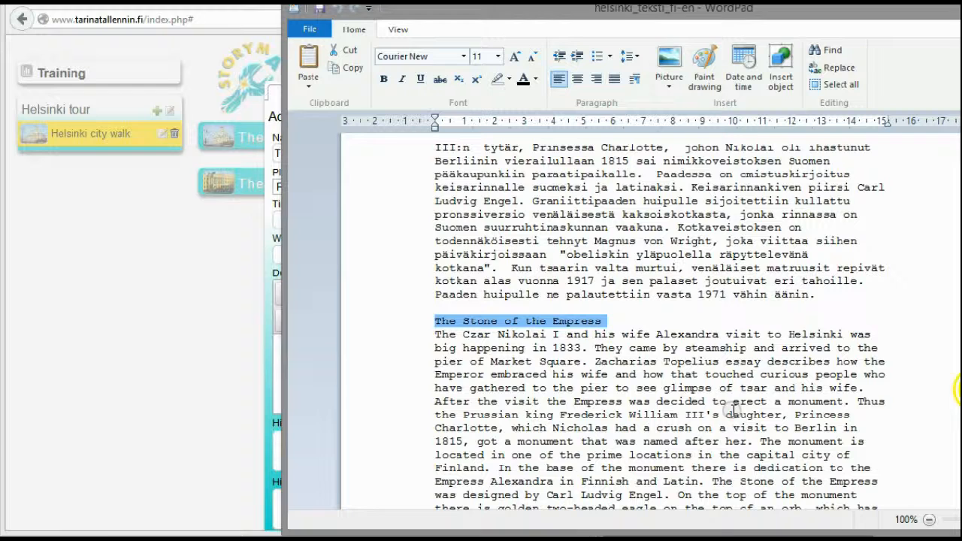
pyautogui.moveTo(577, 344); pyautogui.dragTo(436, 333)
pyautogui.click(262, 353)
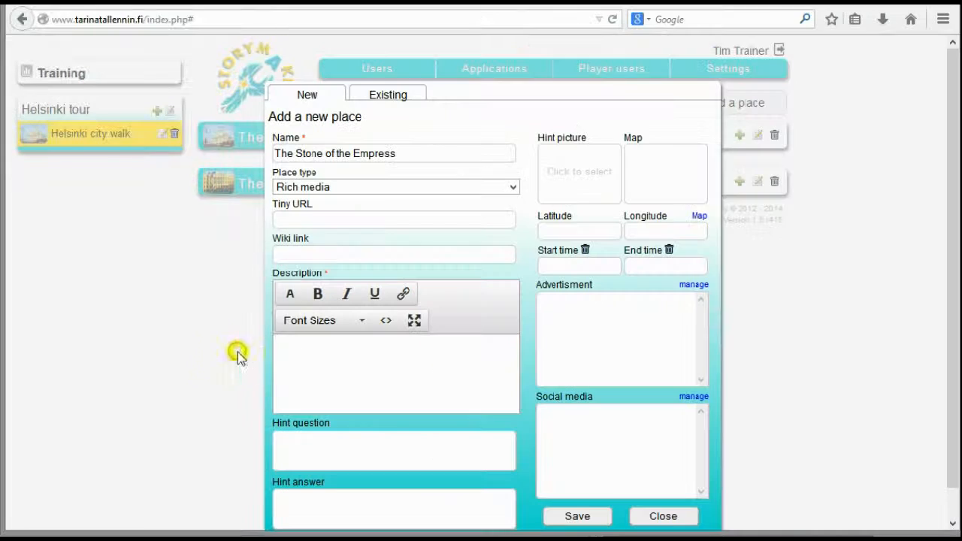
pyautogui.hotkey('ctrl', 'v')
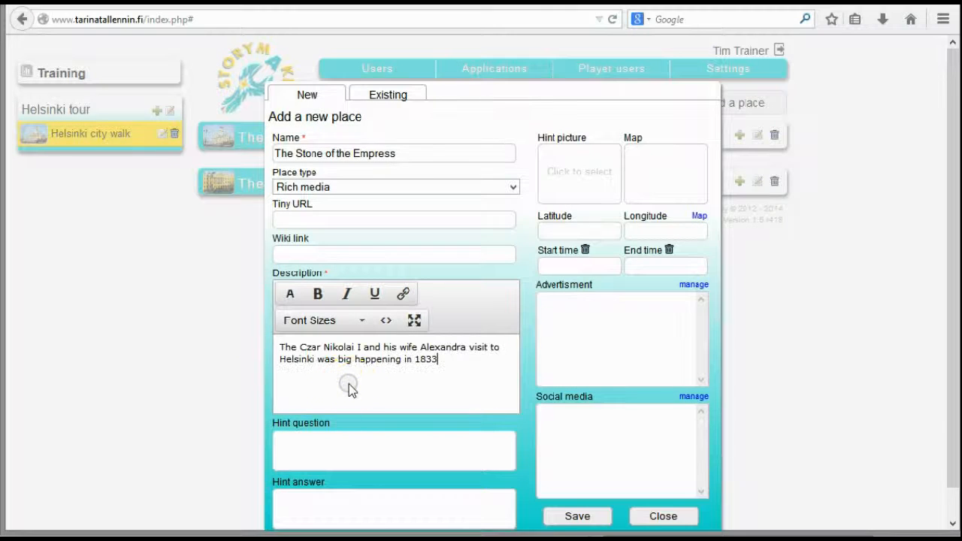
# Use the golden double-headed eagle picture 5-keisarinna from the media library as the hint picture for The Stone of the Empress
pyautogui.click(579, 171)
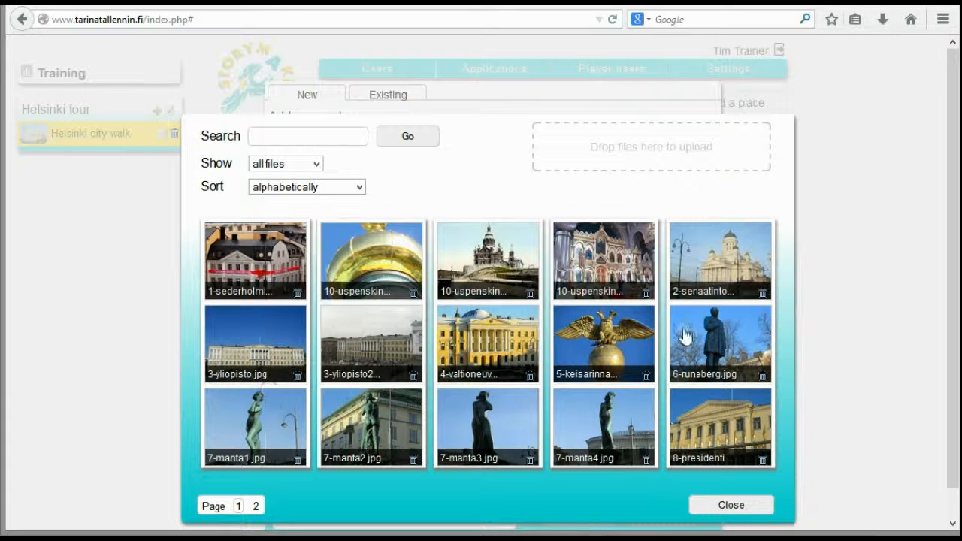
pyautogui.click(620, 339)
pyautogui.click(731, 506)
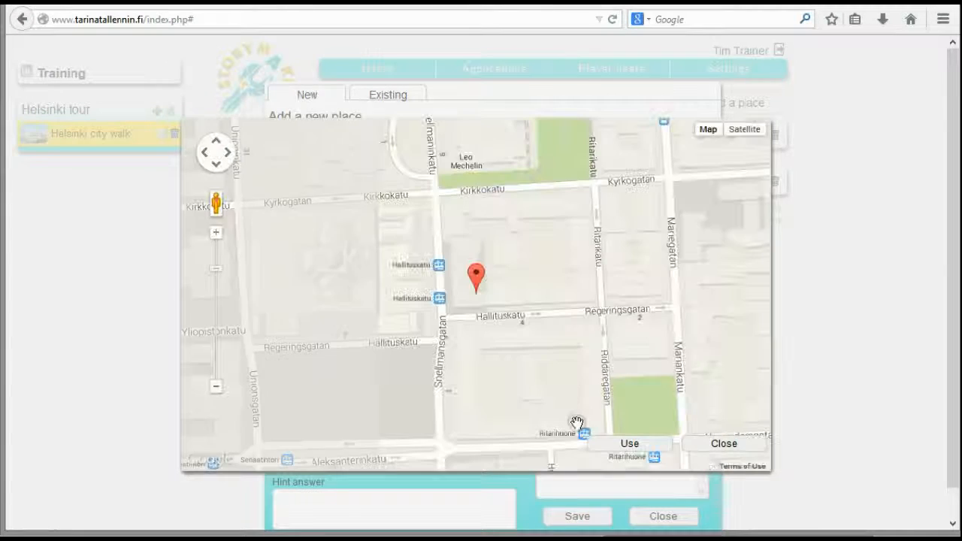
# Pin The Stone of the Empress on the Kauppatori market square, about 60.16767, 24.95478, save the place and close its form
pyautogui.moveTo(564, 423); pyautogui.dragTo(618, 170)
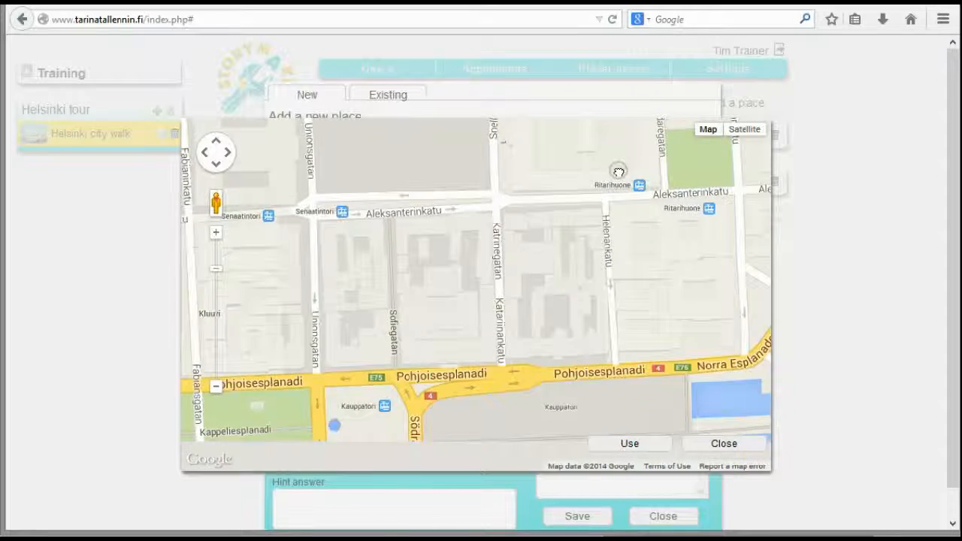
pyautogui.moveTo(568, 379); pyautogui.dragTo(550, 286)
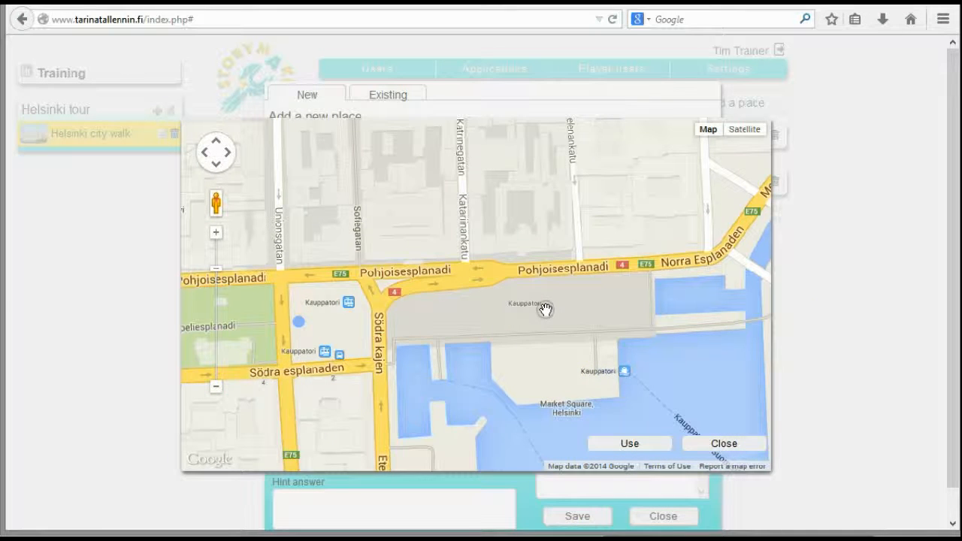
pyautogui.click(549, 309)
pyautogui.click(629, 445)
pyautogui.click(572, 519)
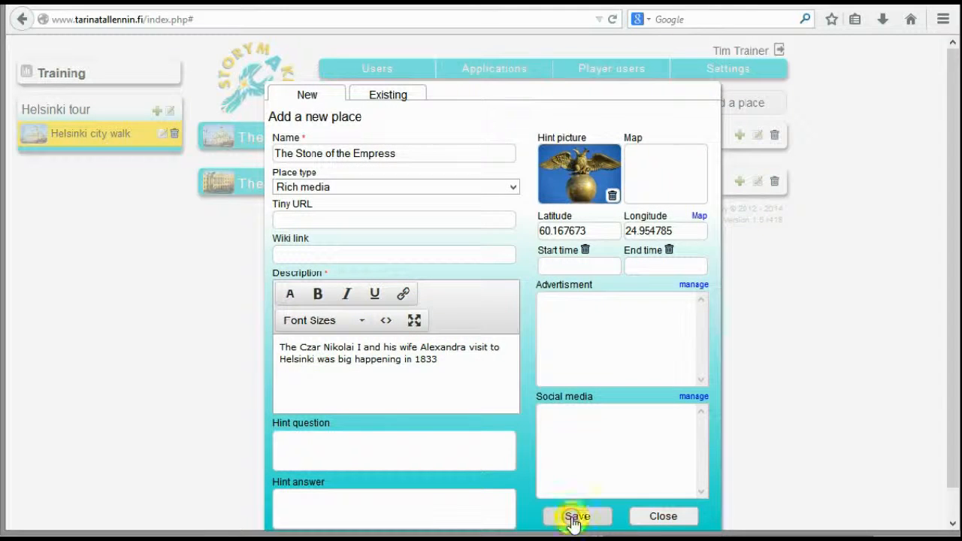
pyautogui.click(670, 499)
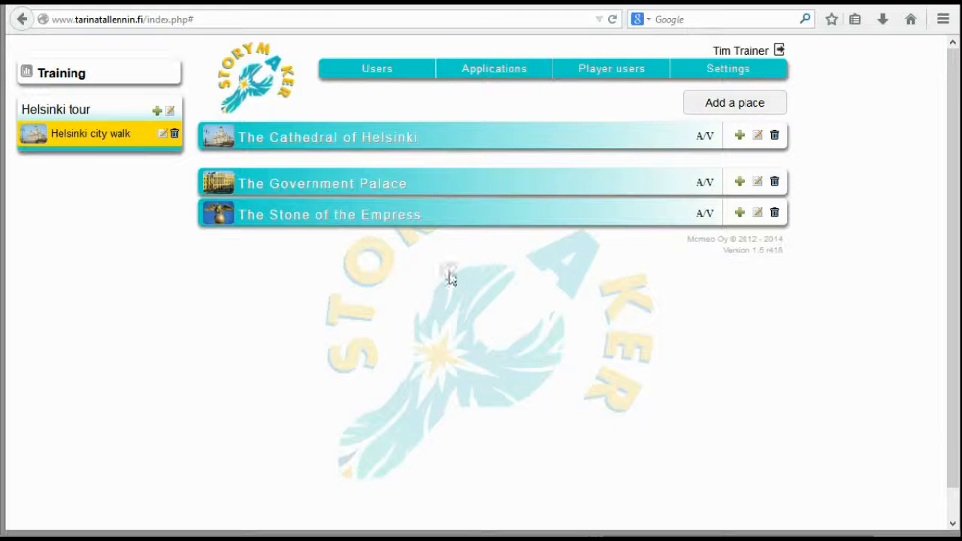
# Check the Helsinki tour application's URL extension, then open tarinasoitin.fi/helsinkitour in the Chrome window and place it fully in view
pyautogui.click(171, 111)
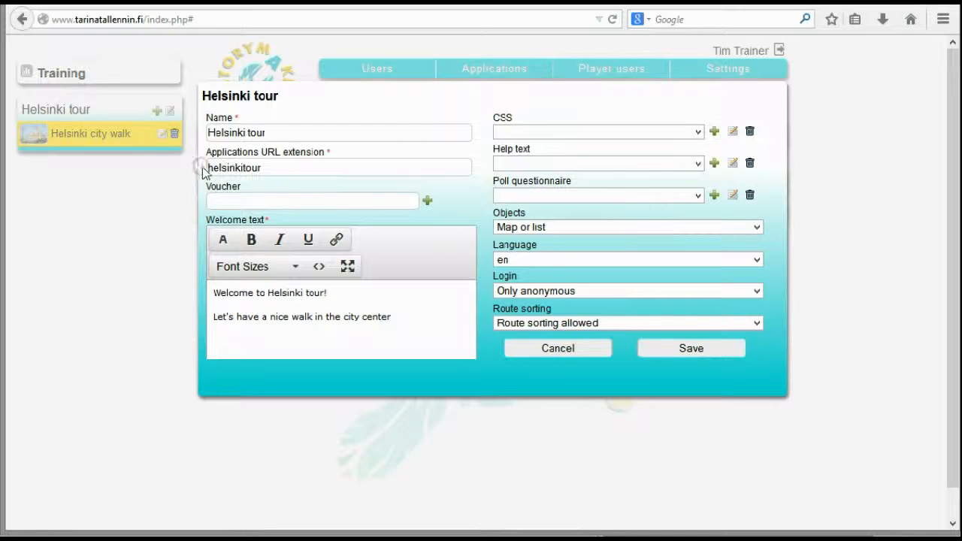
pyautogui.click(583, 350)
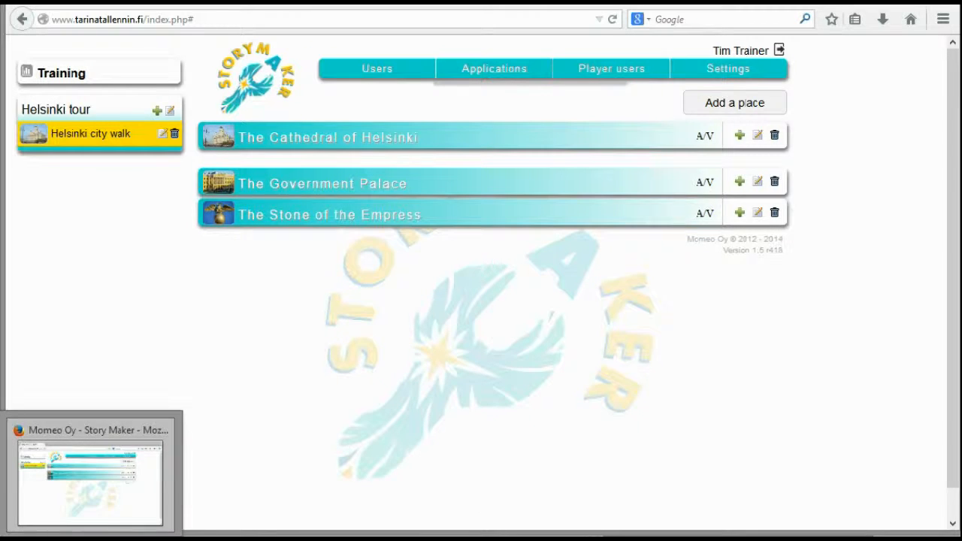
pyautogui.click(141, 487)
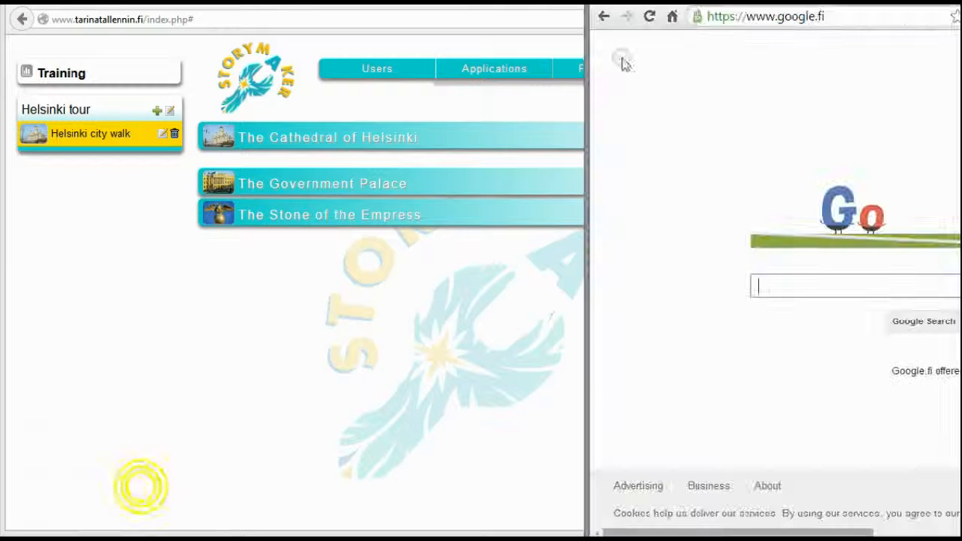
pyautogui.click(742, 16)
pyautogui.write('tarina')
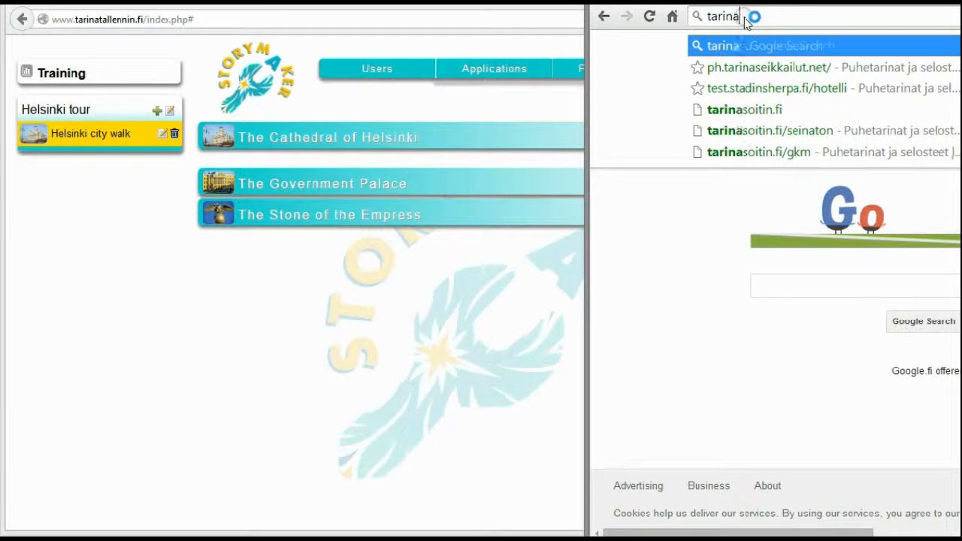
pyautogui.write('soitin.fi')
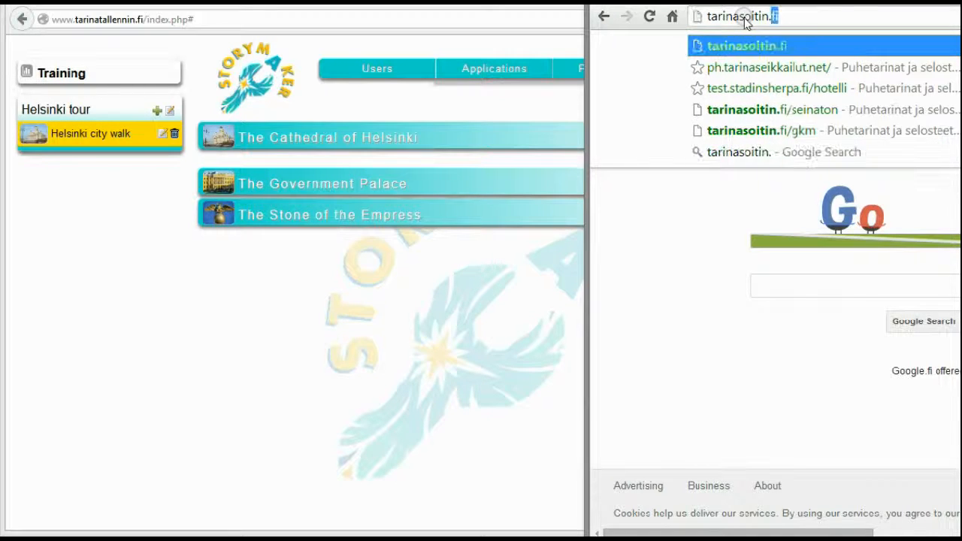
pyautogui.write('/helsinkitou')
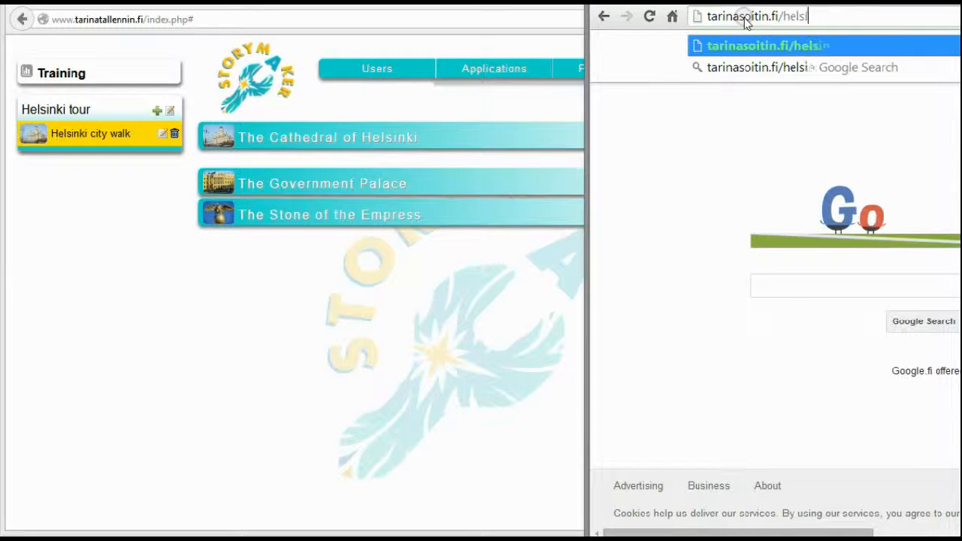
pyautogui.write('r')
pyautogui.press('Return')
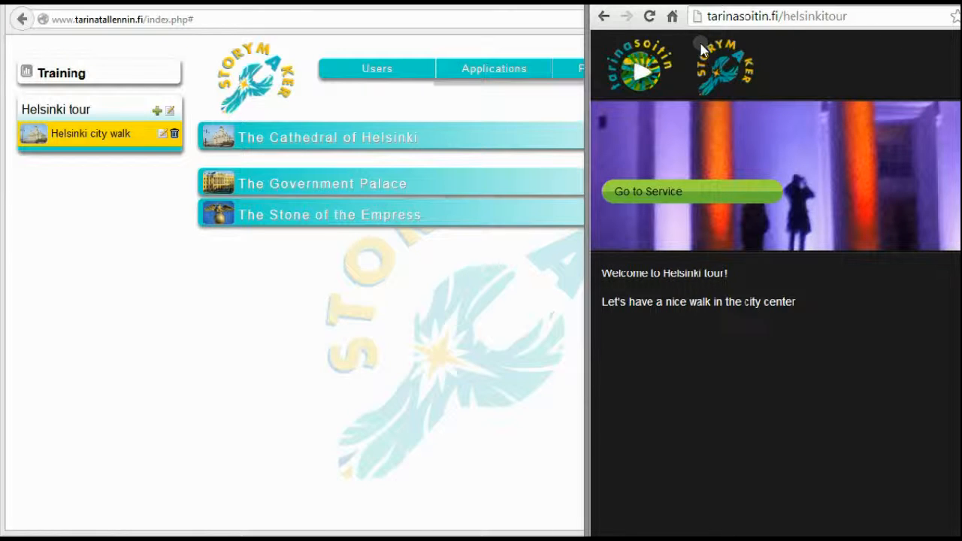
pyautogui.moveTo(811, 2); pyautogui.dragTo(718, 3)
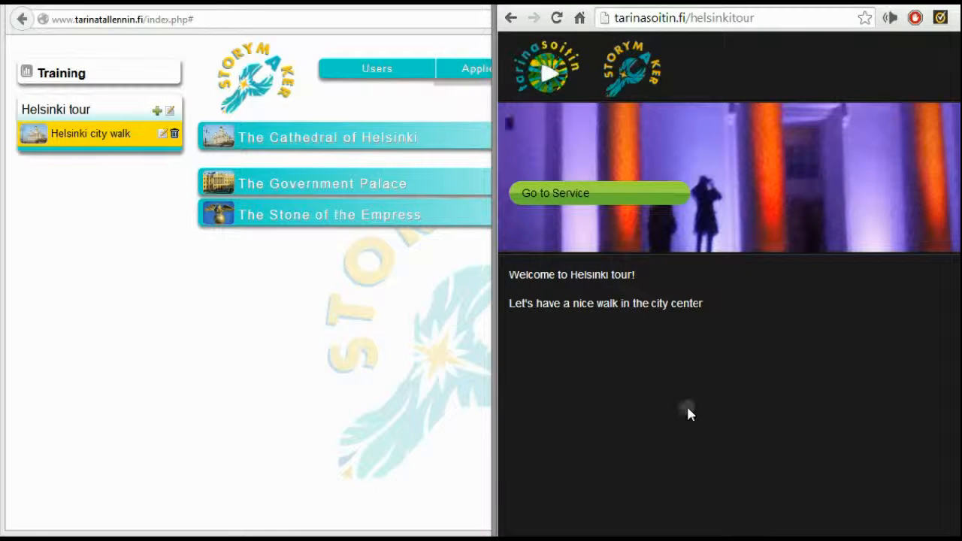
# Enter the tour service, examine the place pins on the Helsinki city walk map, show the route from the current location and close the map
pyautogui.click(603, 193)
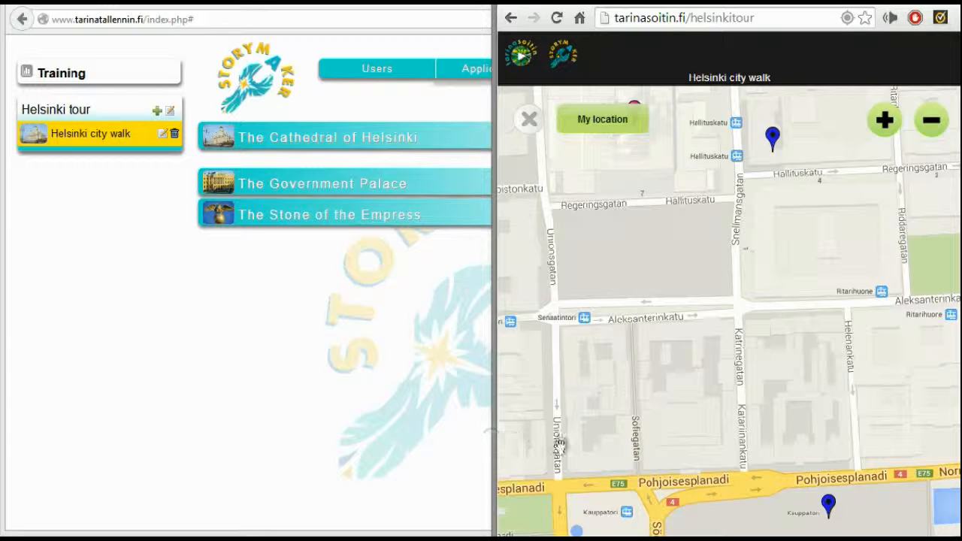
pyautogui.moveTo(766, 283); pyautogui.dragTo(799, 306)
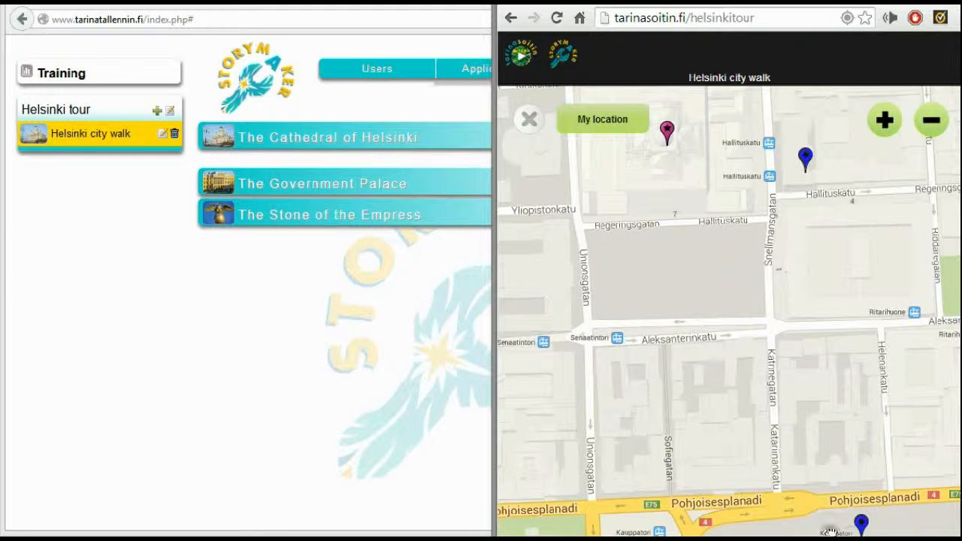
pyautogui.moveTo(842, 470); pyautogui.dragTo(822, 414)
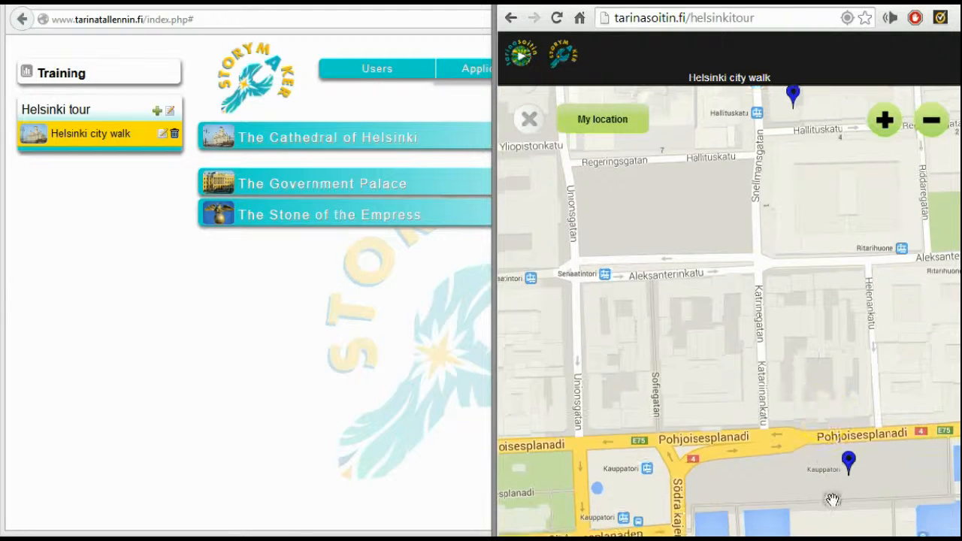
pyautogui.moveTo(779, 275); pyautogui.dragTo(785, 318)
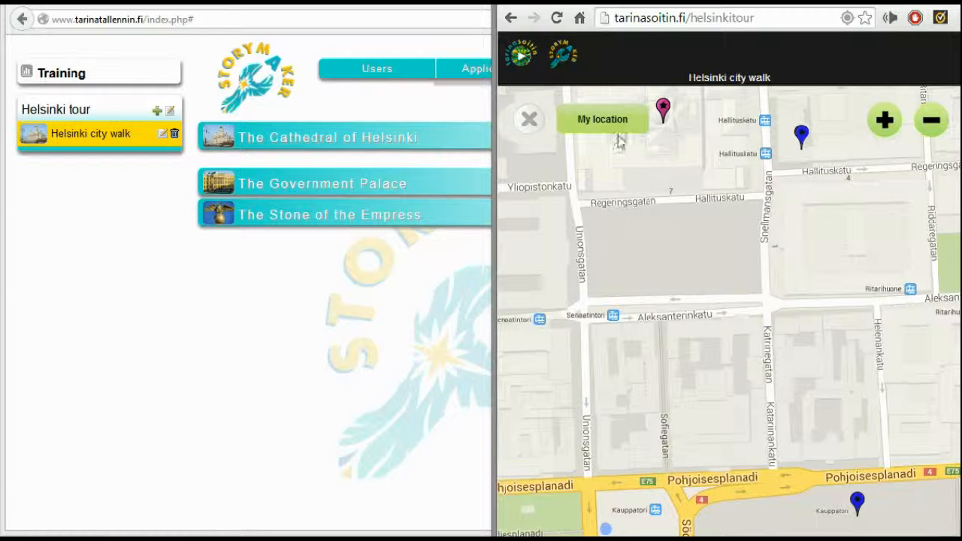
pyautogui.click(605, 118)
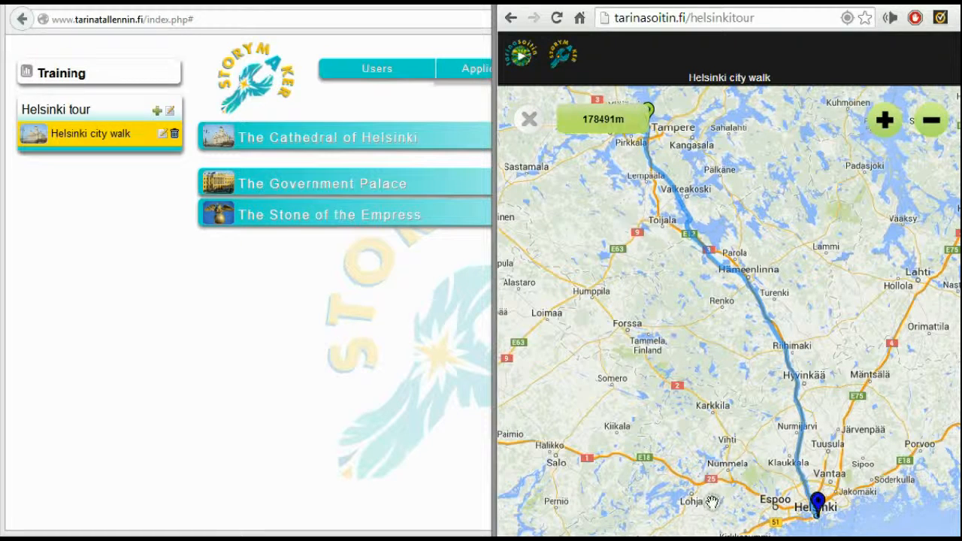
pyautogui.click(527, 122)
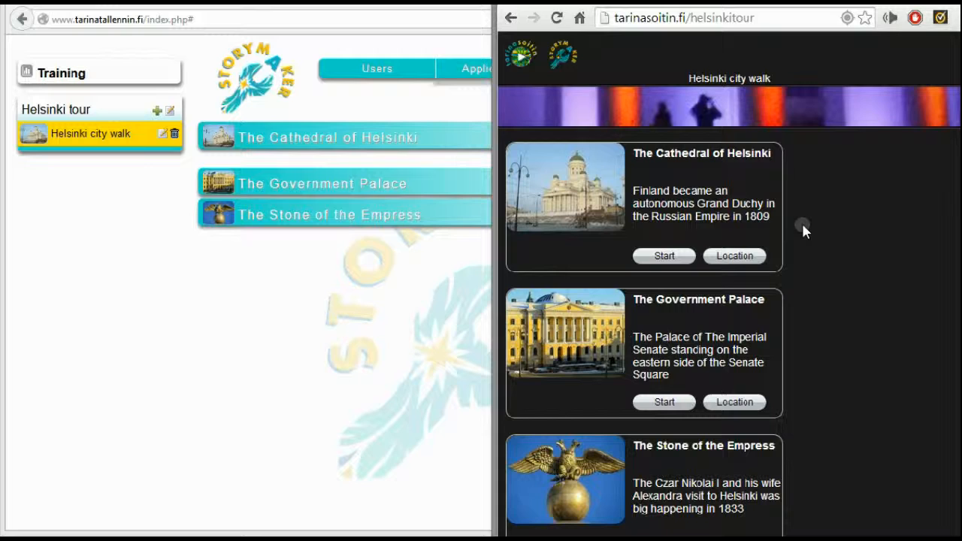
# Look through the player's place list and show the location of The Cathedral of Helsinki on the map
pyautogui.scroll(-1, 801, 221)
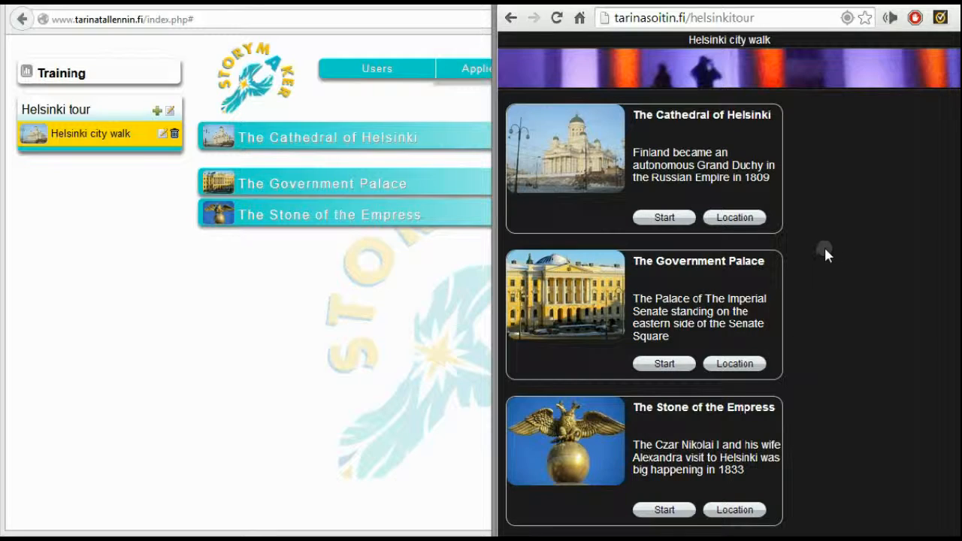
pyautogui.scroll(1, 824, 245)
pyautogui.click(734, 255)
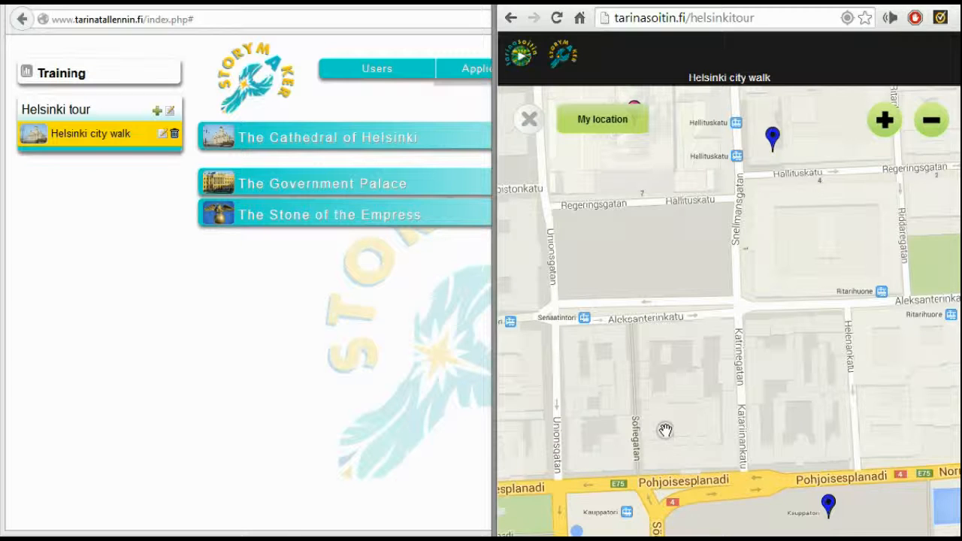
pyautogui.moveTo(794, 345)
pyautogui.mouseDown()
pyautogui.moveTo(779, 333)
pyautogui.moveTo(778, 443)
pyautogui.moveTo(808, 476)
pyautogui.mouseUp()
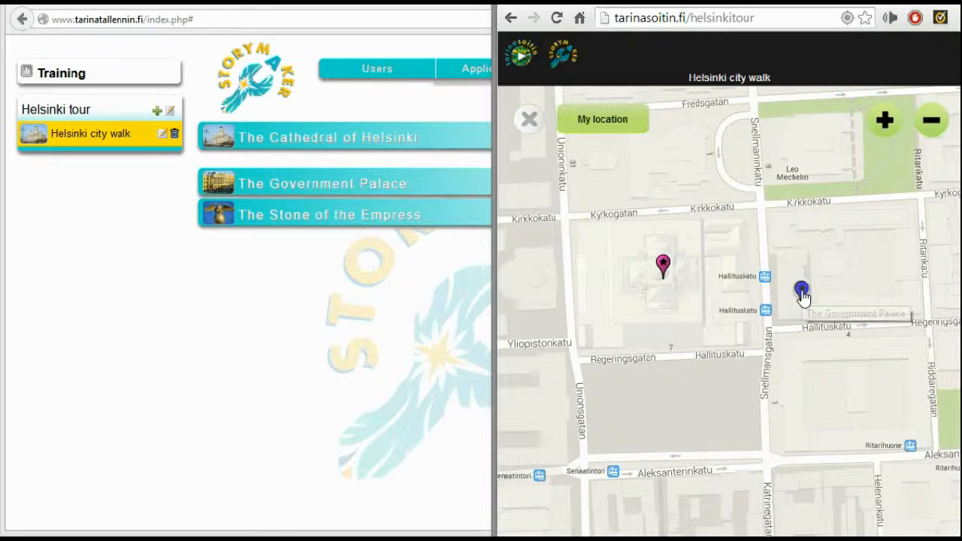
# View the information cards of The Government Palace and The Cathedral of Helsinki from their map pins, closing each one
pyautogui.click(802, 293)
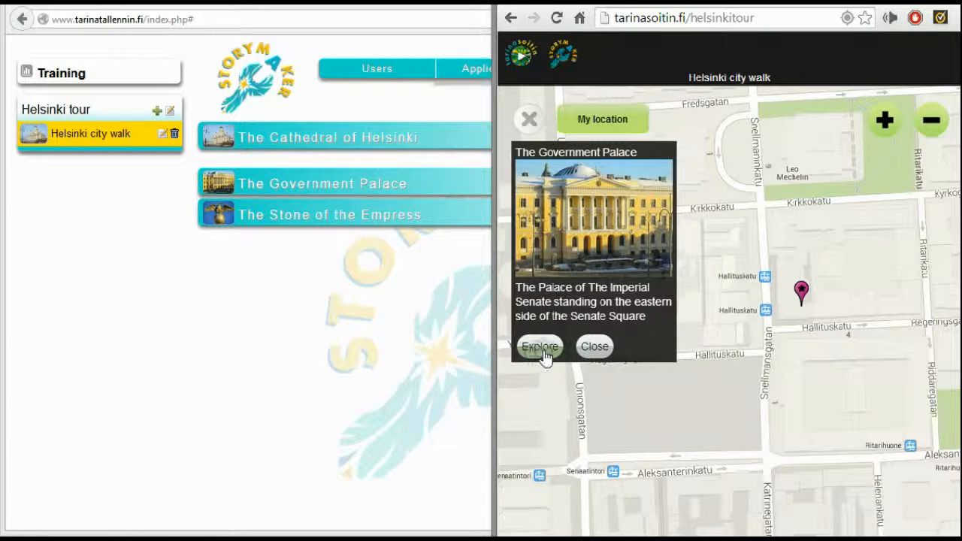
pyautogui.click(598, 347)
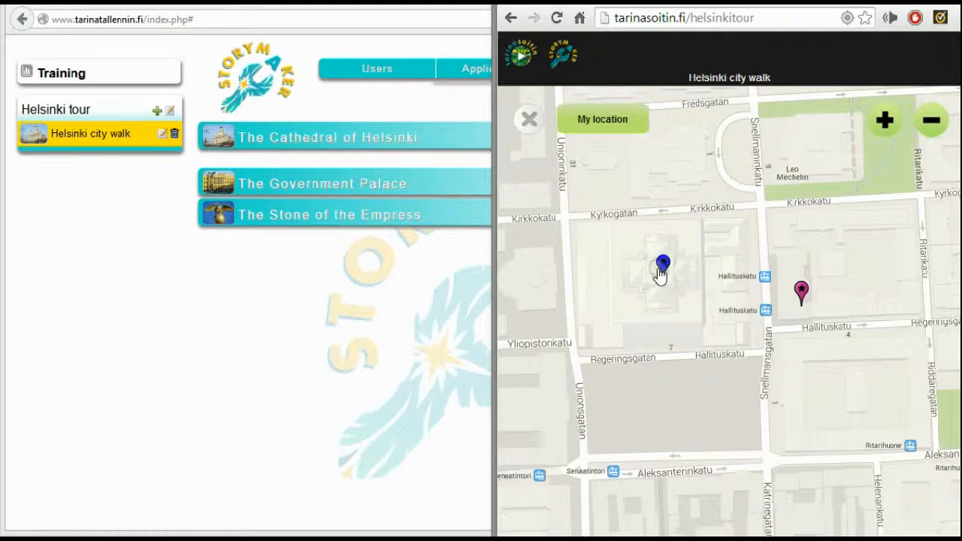
pyautogui.click(660, 272)
pyautogui.click(594, 346)
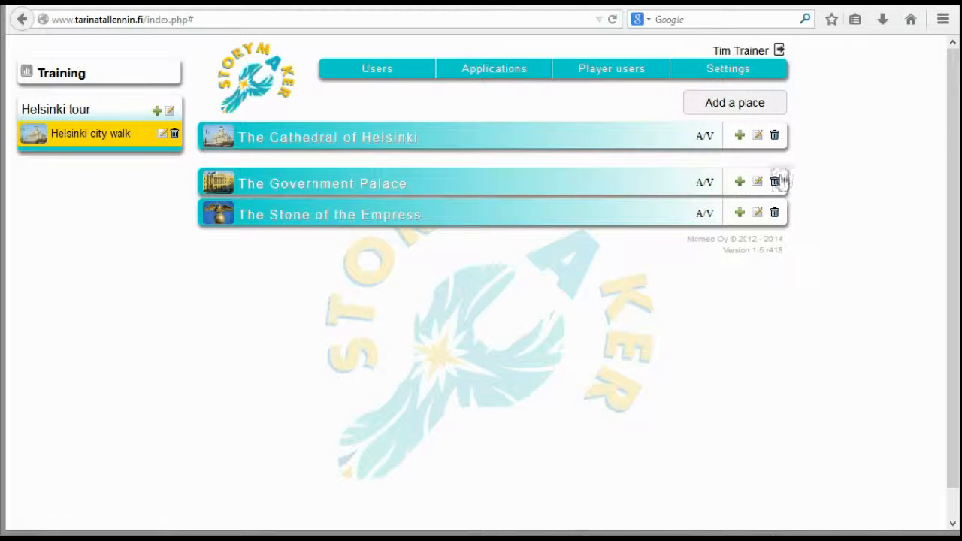
# Start a new media clip for The Cathedral of Helsinki and choose the cathedral picture from the image library
pyautogui.click(739, 136)
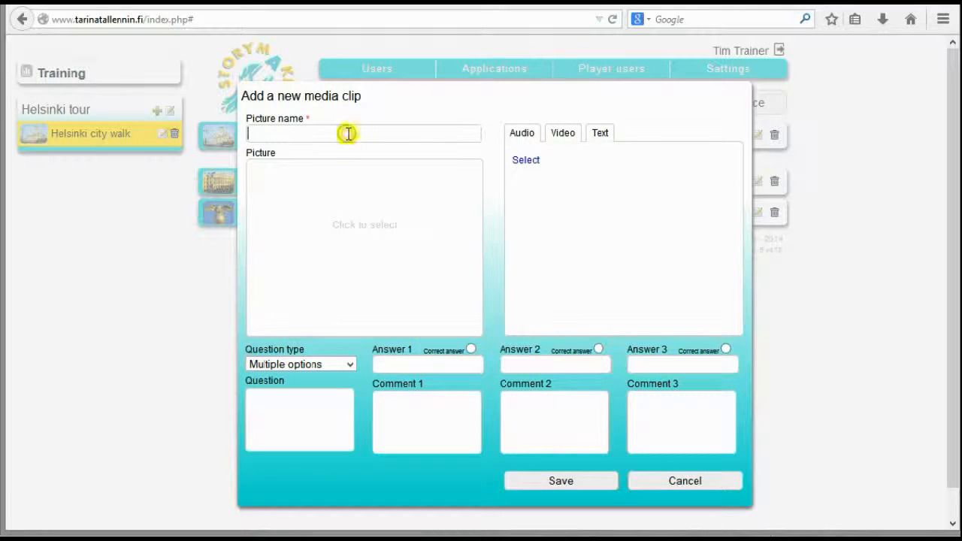
pyautogui.click(337, 266)
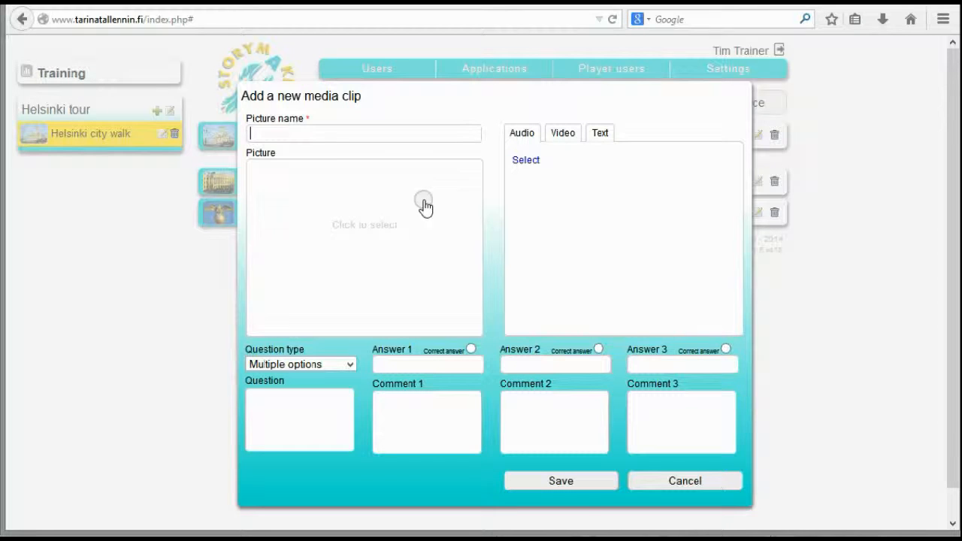
pyautogui.click(357, 237)
pyautogui.click(714, 259)
pyautogui.click(763, 507)
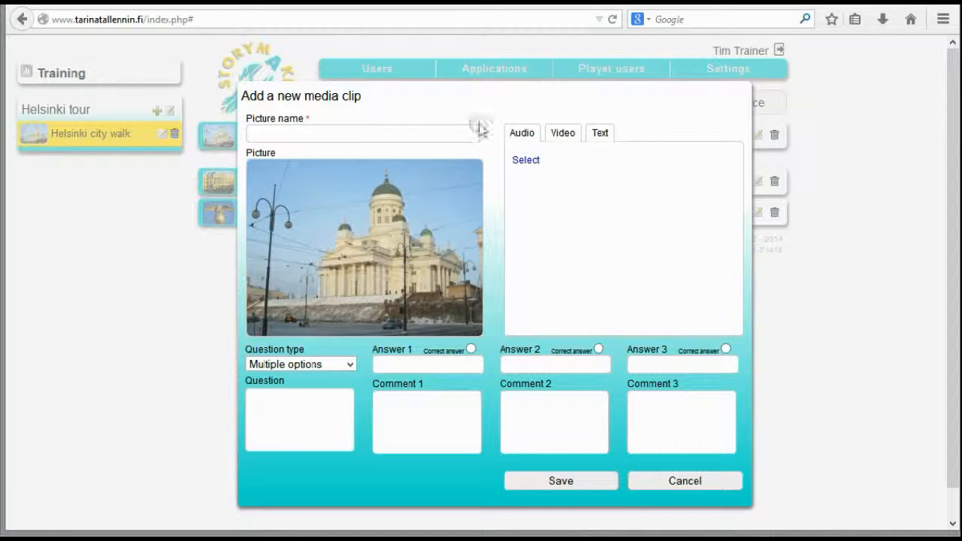
# Open the audio library for the clip and bring up the tiedostot > audiot folder in File Explorer
pyautogui.click(528, 162)
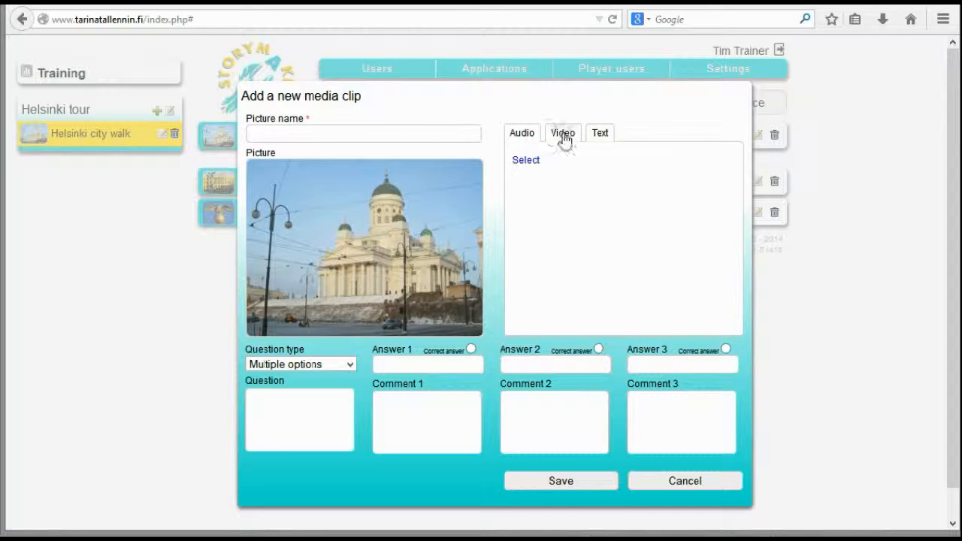
pyautogui.click(526, 161)
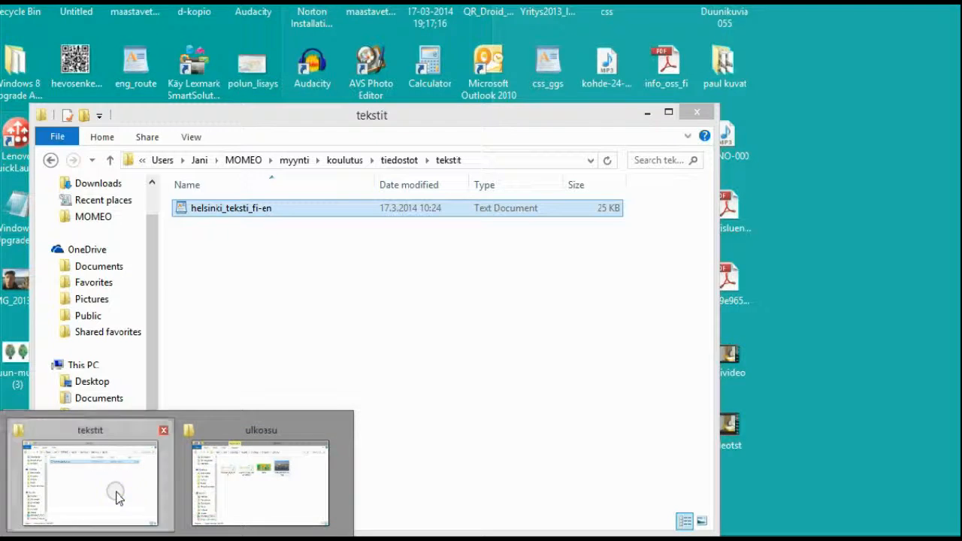
pyautogui.click(114, 496)
pyautogui.click(399, 160)
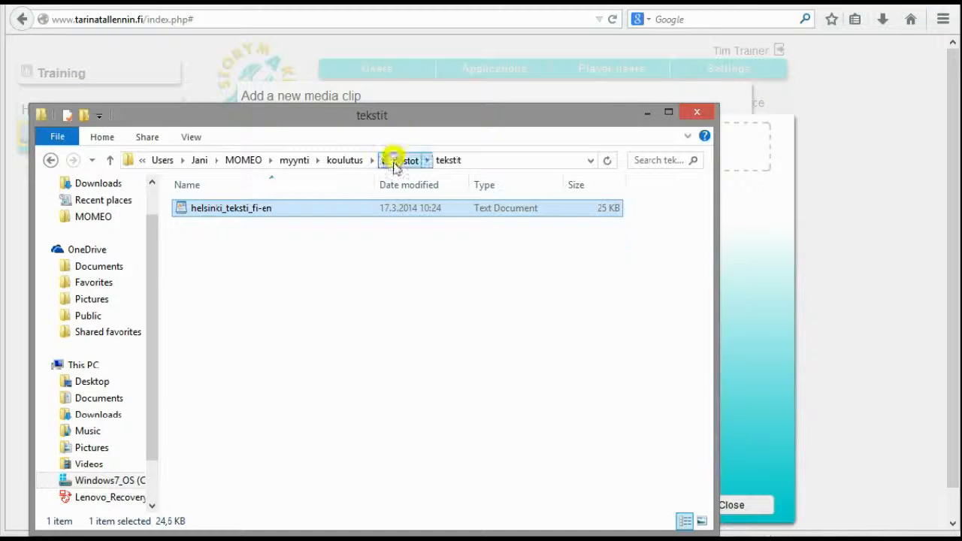
pyautogui.doubleClick(215, 208)
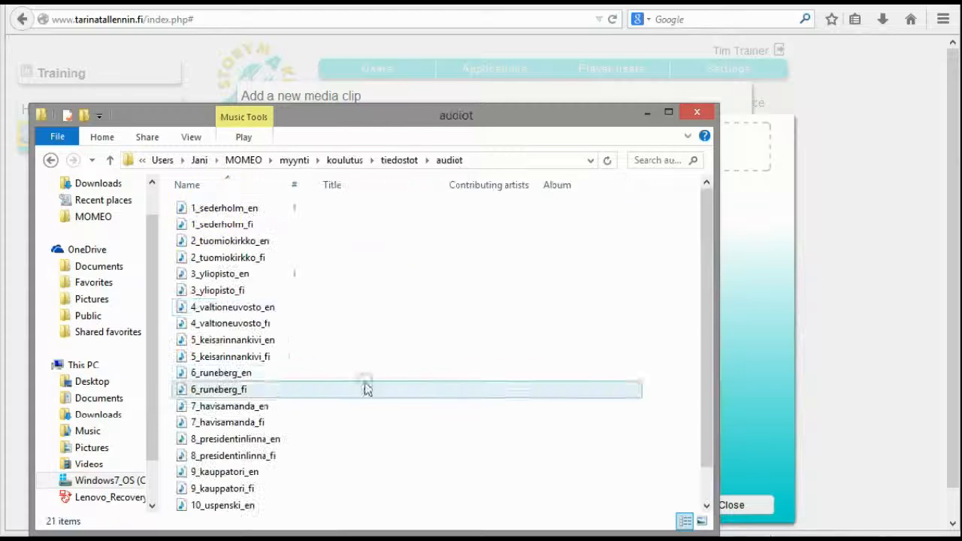
# Upload the audio files 2_tuomiokirkko_en, 4_valtioneuvosto_en and 5_keisarinnankivi_en to the audio library and put the folder window away
pyautogui.moveTo(377, 129); pyautogui.dragTo(342, 204)
pyautogui.click(263, 314)
pyautogui.moveTo(277, 317); pyautogui.dragTo(544, 165)
pyautogui.keyDown('ctrl'); pyautogui.click(293, 347); pyautogui.keyUp('ctrl')
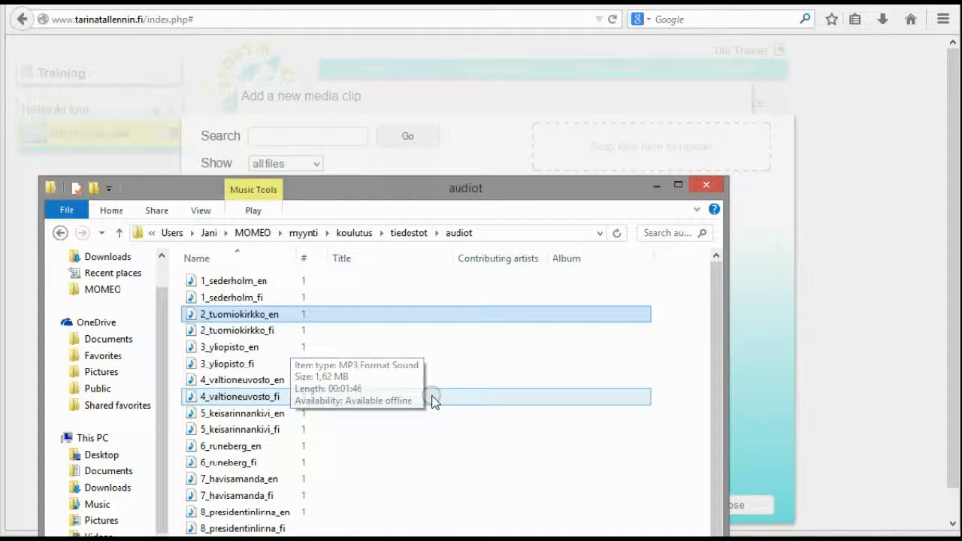
pyautogui.moveTo(248, 379); pyautogui.dragTo(630, 150)
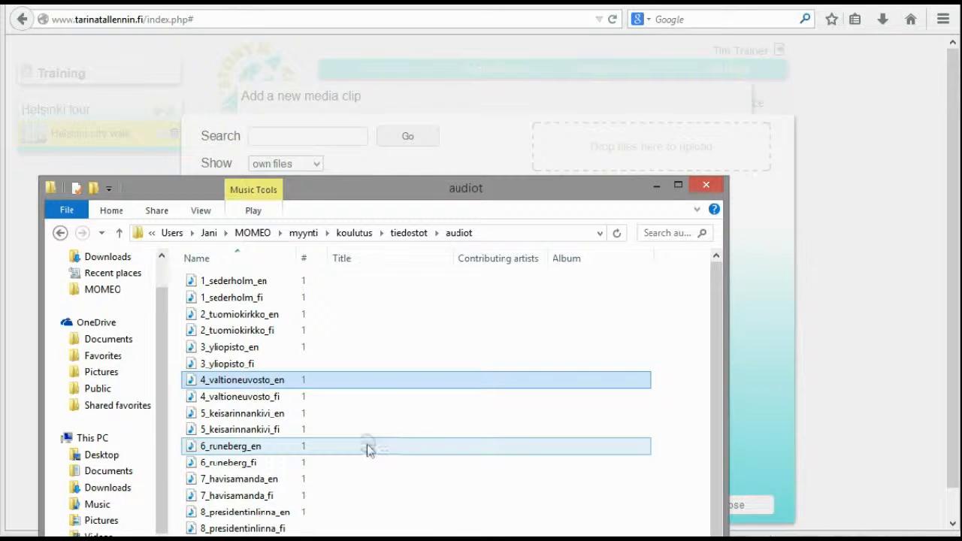
pyautogui.moveTo(242, 415); pyautogui.dragTo(638, 163)
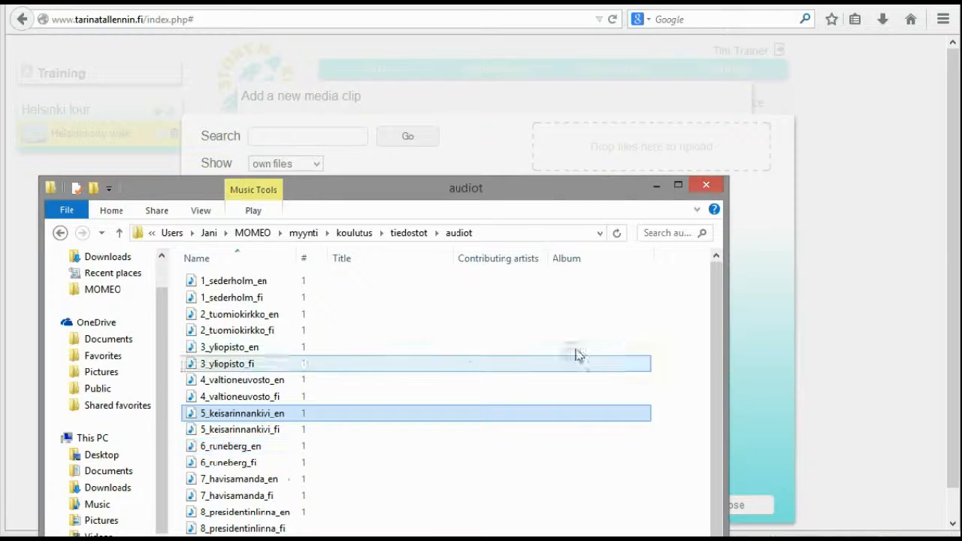
pyautogui.click(657, 186)
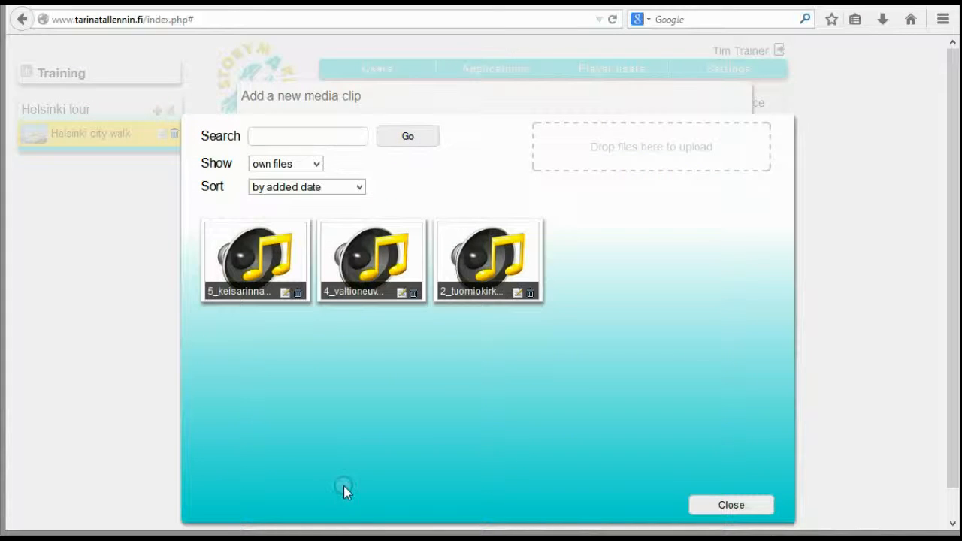
# Attach the 2_tuomiokirkko_en audio to The Cathedral of Helsinki's media clip and save the clip
pyautogui.click(490, 253)
pyautogui.click(698, 505)
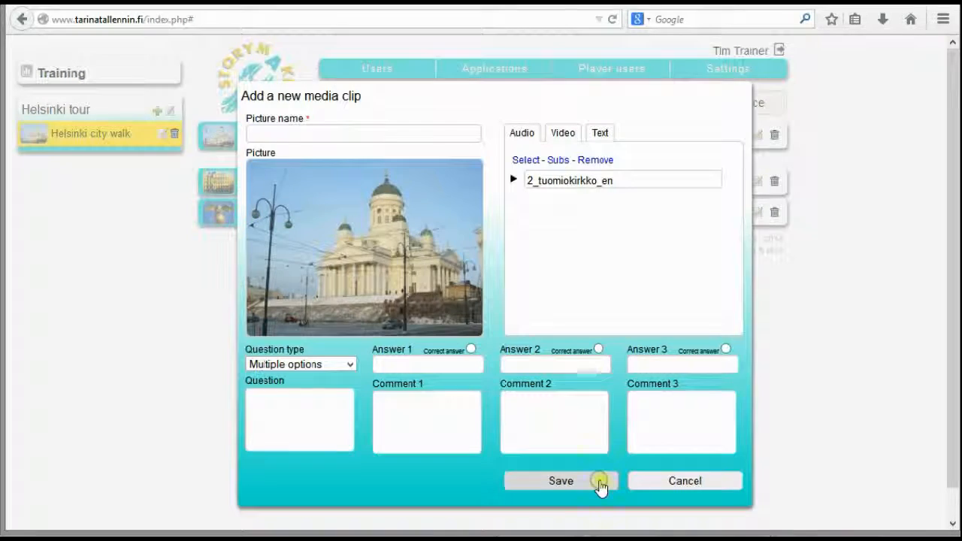
pyautogui.click(602, 483)
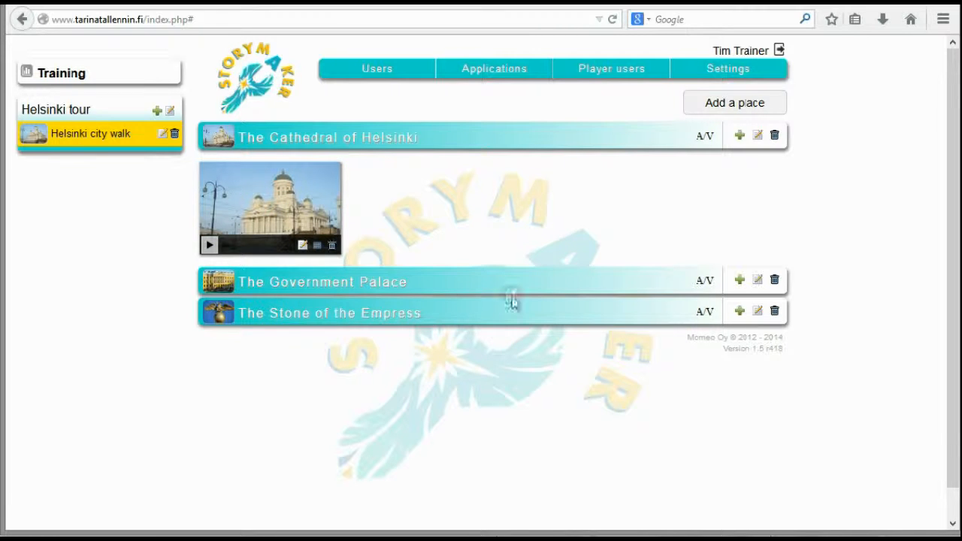
# Add a media clip to The Government Palace with the yellow palace picture and 4_valtioneuvosto_en audio, and check the first two places' clips
pyautogui.click(739, 280)
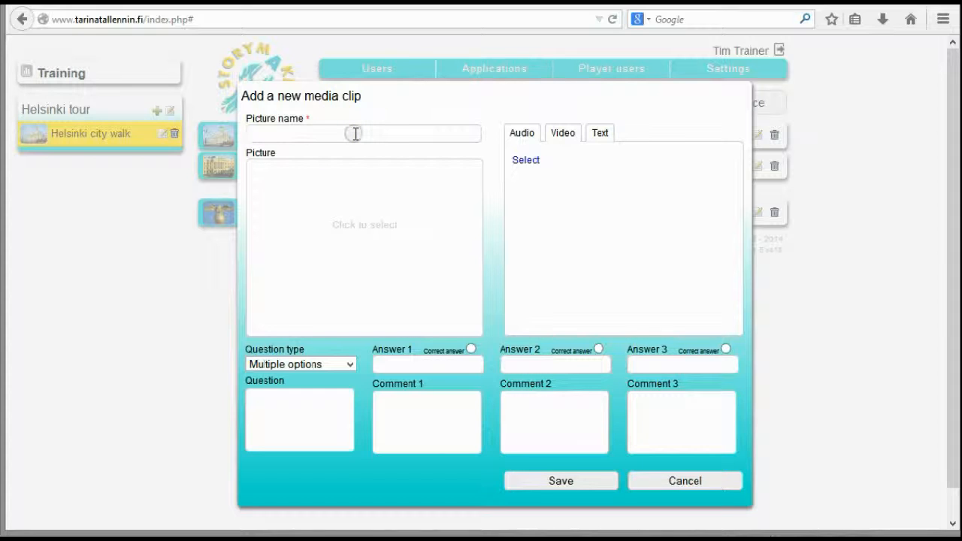
pyautogui.click(441, 237)
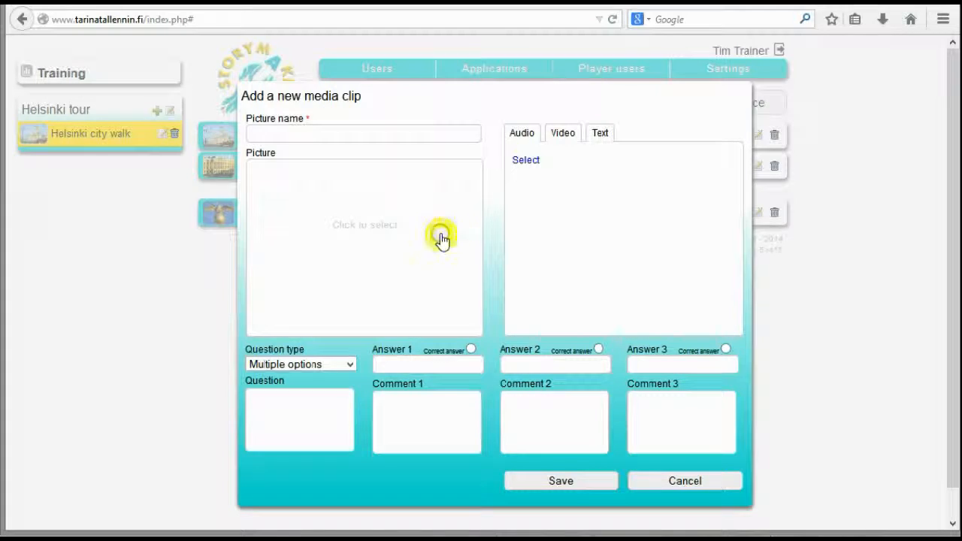
pyautogui.click(468, 346)
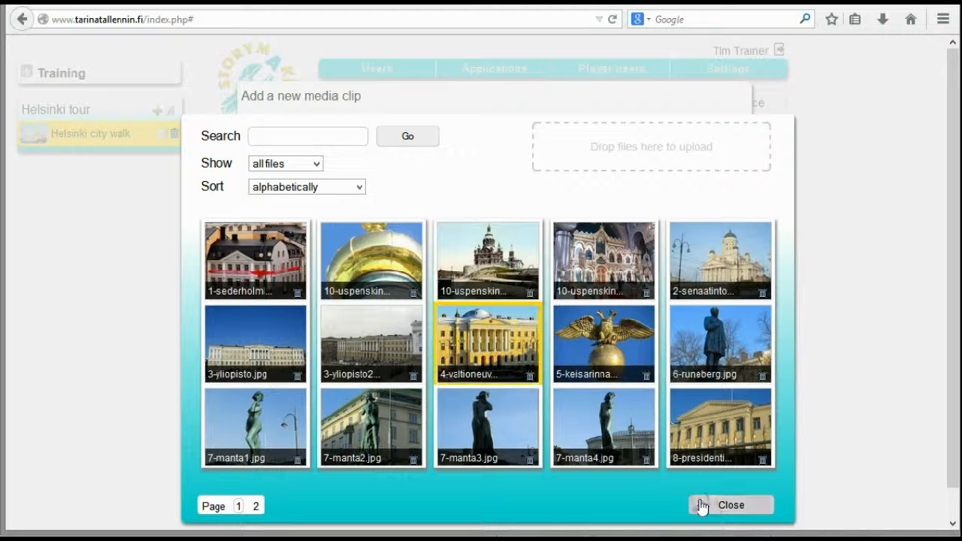
pyautogui.click(725, 504)
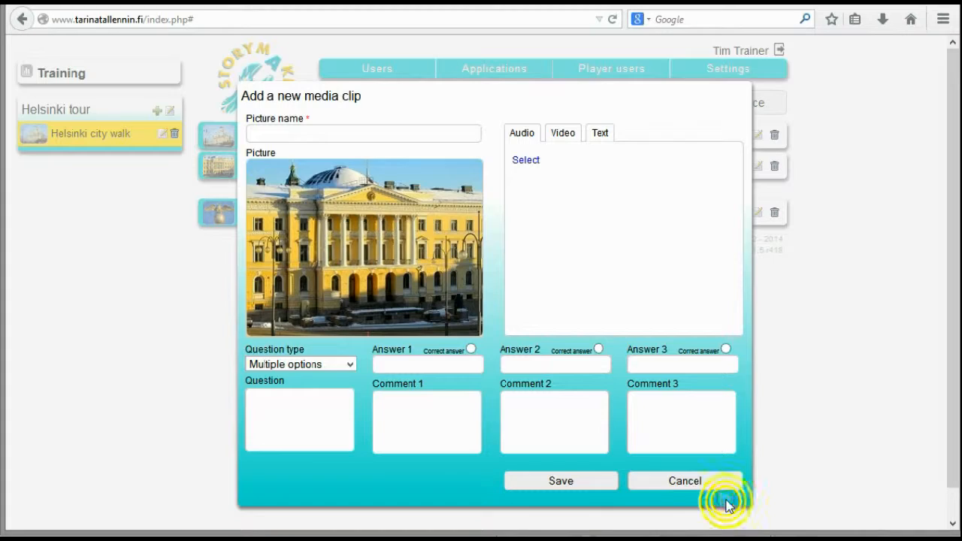
pyautogui.click(526, 160)
pyautogui.click(377, 275)
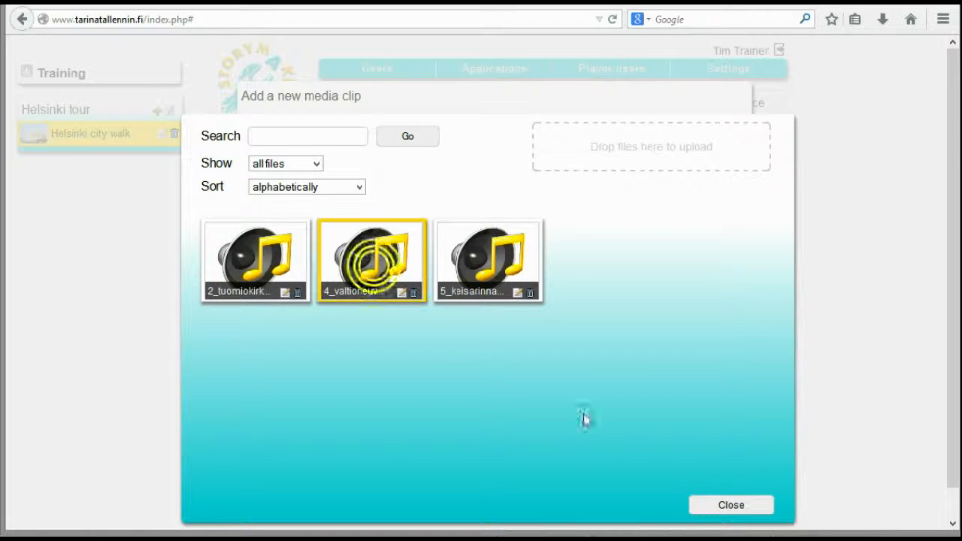
pyautogui.click(733, 502)
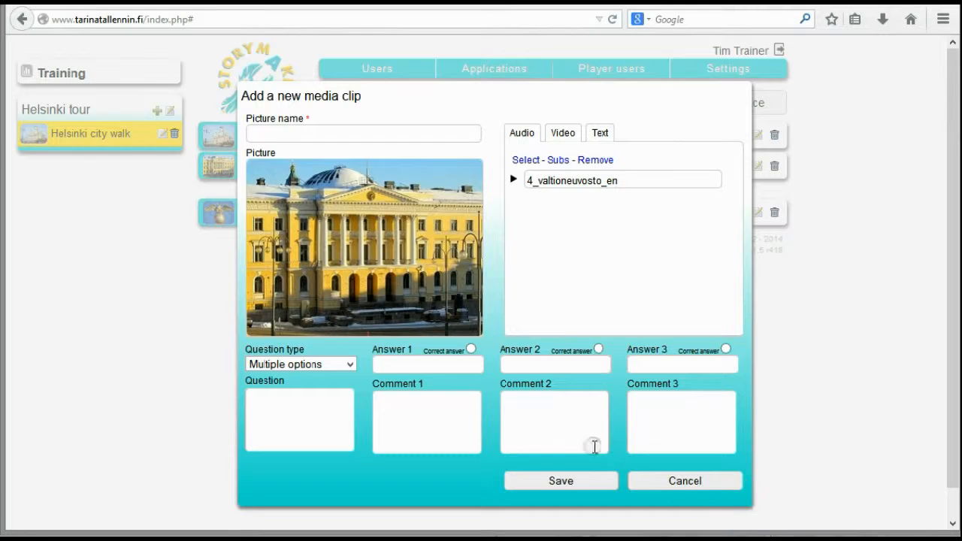
pyautogui.click(578, 481)
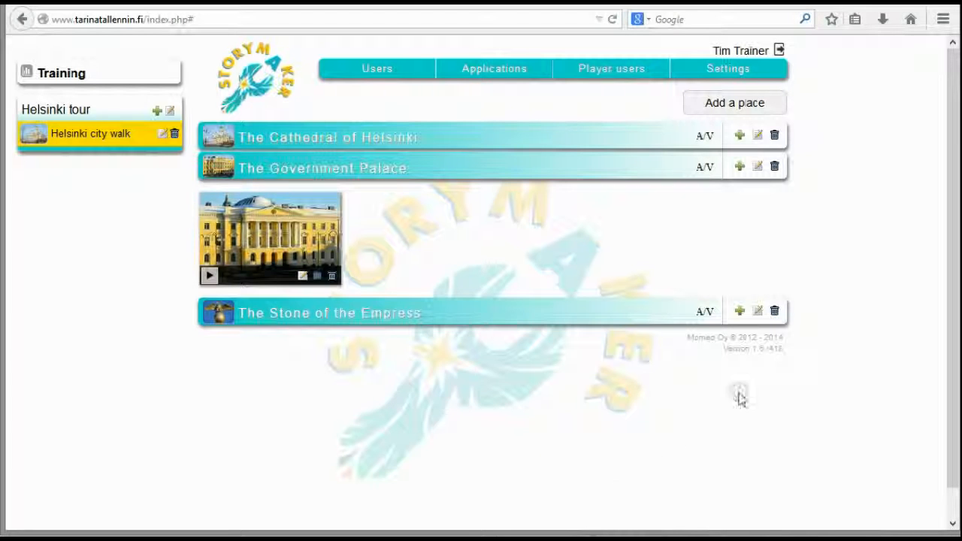
pyautogui.click(393, 137)
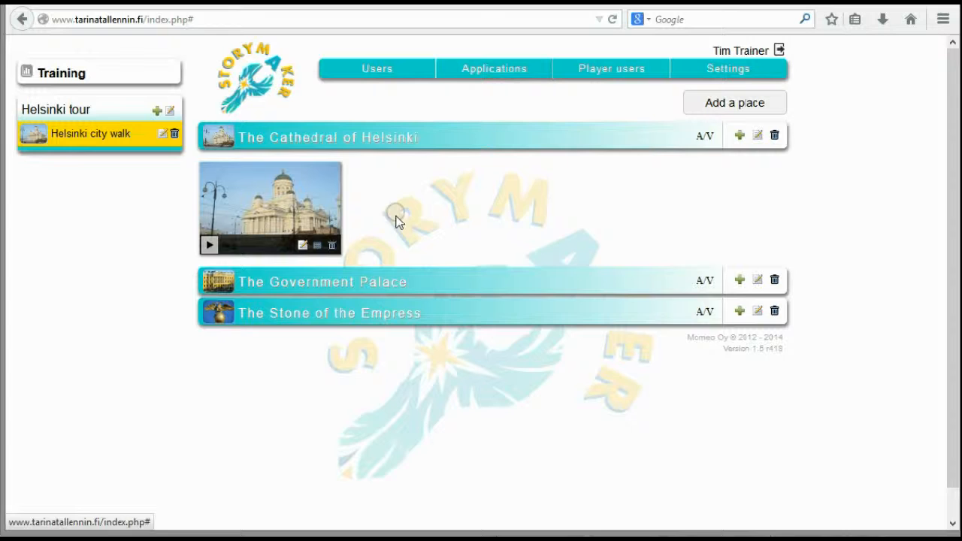
pyautogui.click(399, 279)
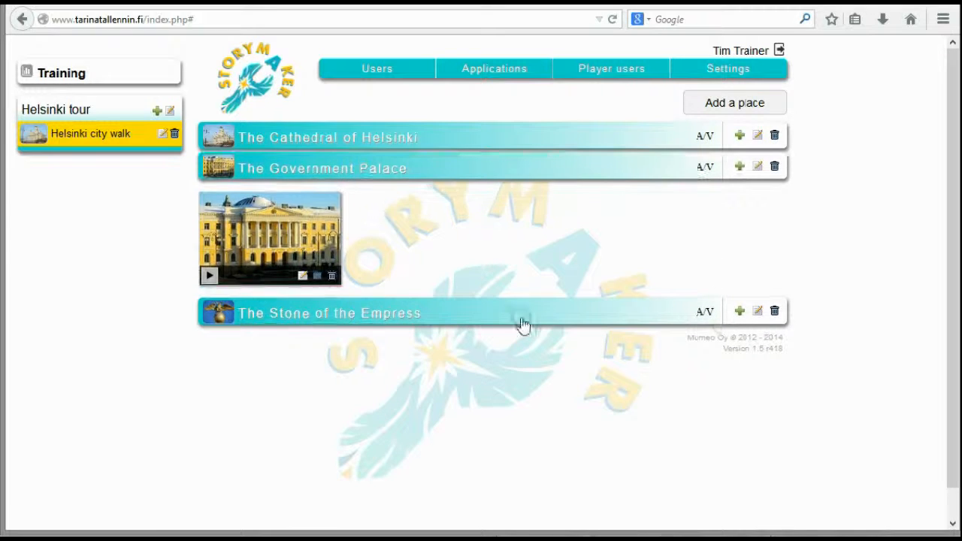
# Add a media clip to The Stone of the Empress with the golden eagle picture and the 5_keisarinnankivi_en audio
pyautogui.click(739, 311)
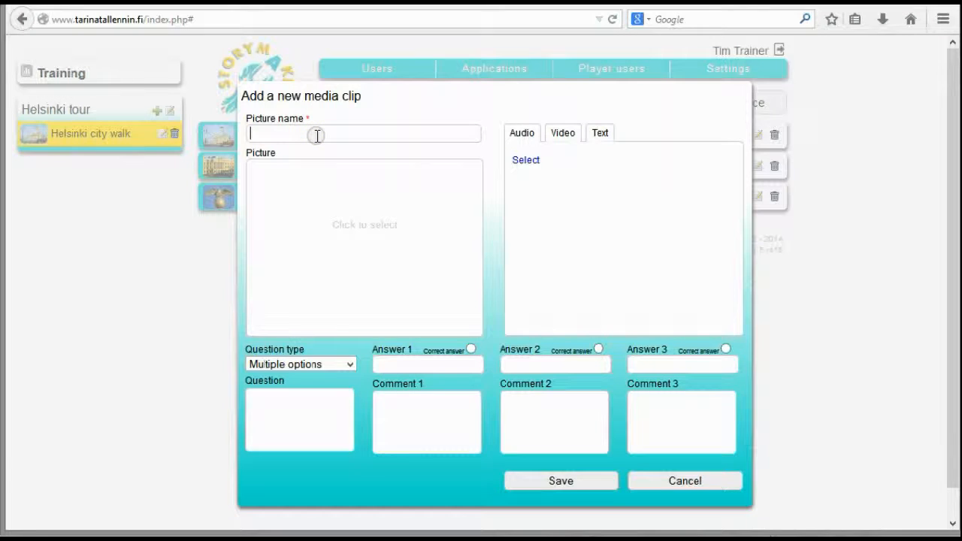
pyautogui.click(344, 266)
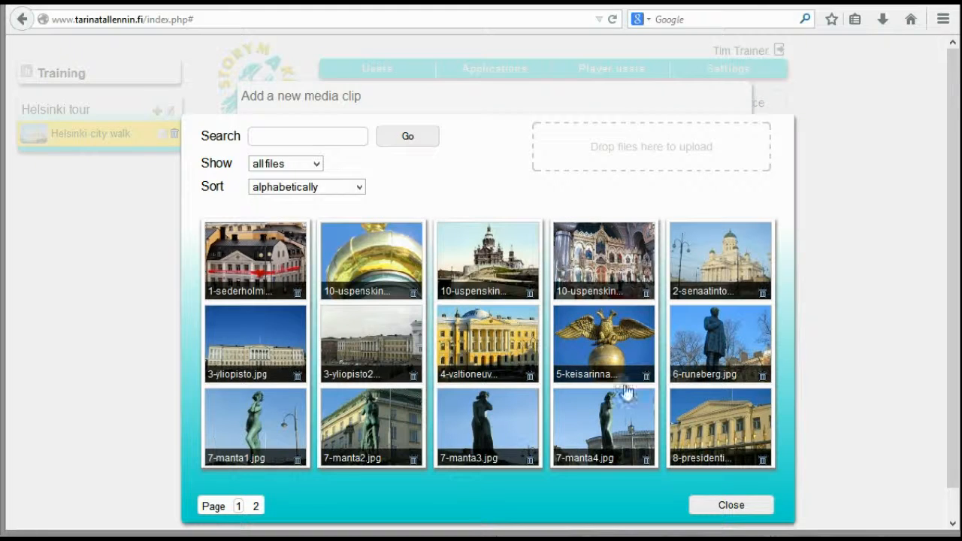
pyautogui.click(586, 340)
pyautogui.click(749, 507)
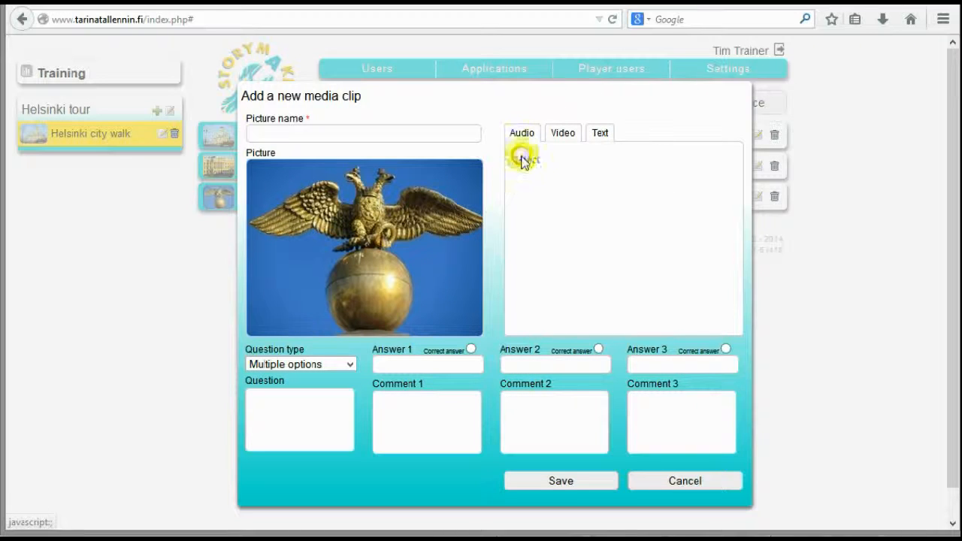
pyautogui.click(525, 161)
pyautogui.click(505, 293)
pyautogui.click(701, 511)
pyautogui.click(556, 481)
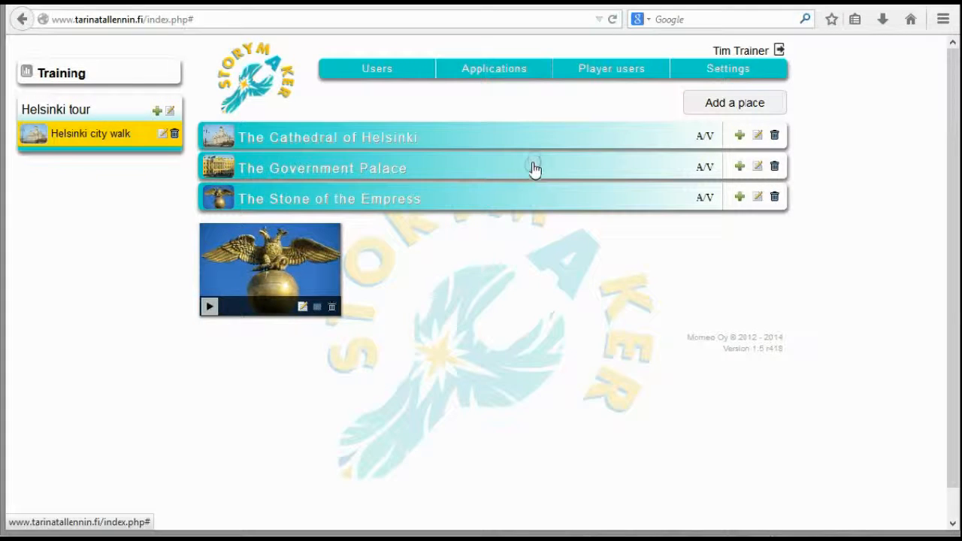
# Reorder the places to put The Stone of the Empress first and The Cathedral of Helsinki last, and restore the original order
pyautogui.moveTo(535, 167); pyautogui.dragTo(481, 330)
pyautogui.moveTo(501, 144); pyautogui.dragTo(388, 346)
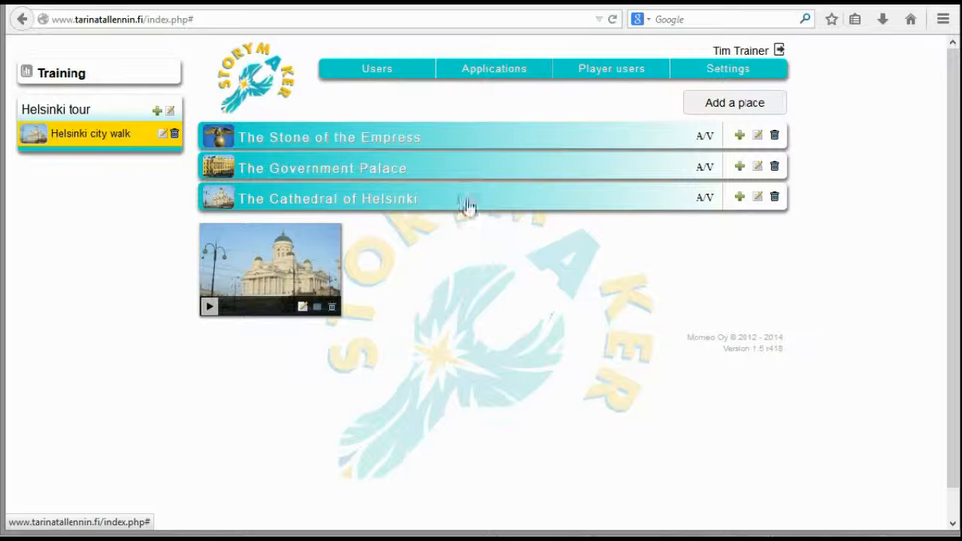
pyautogui.moveTo(503, 172); pyautogui.dragTo(483, 281)
pyautogui.moveTo(515, 141); pyautogui.dragTo(481, 313)
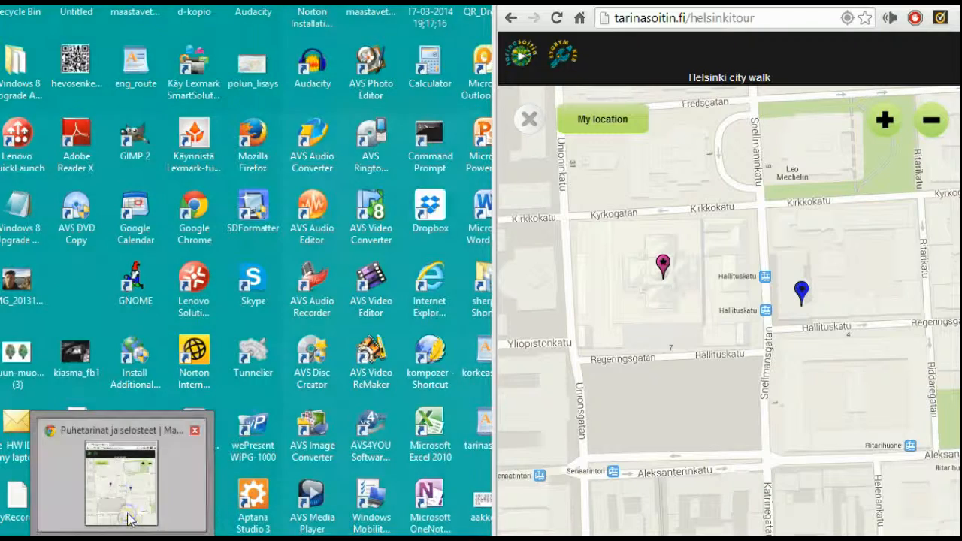
# Switch to the tour player in Chrome, reload it and open The Stone of the Empress from the Helsinki city walk map
pyautogui.click(128, 516)
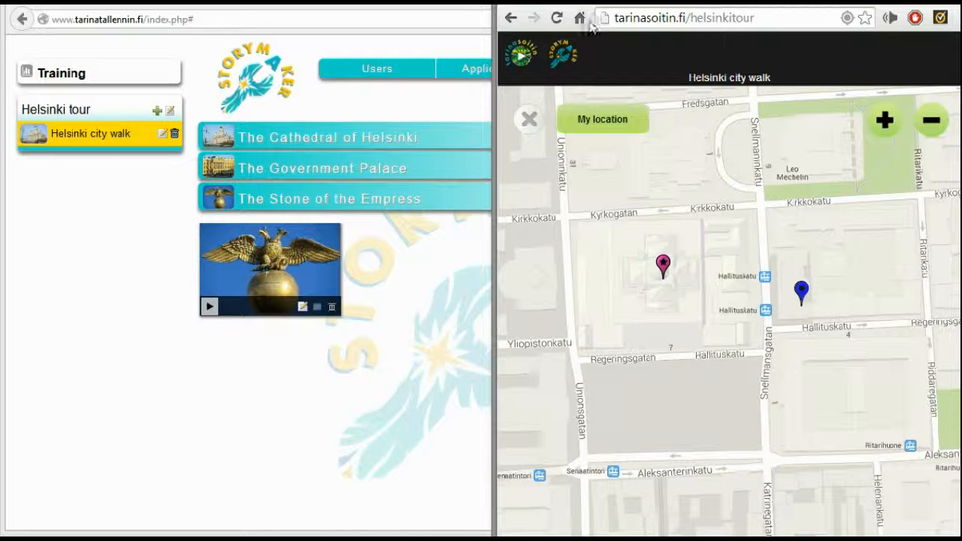
pyautogui.click(556, 17)
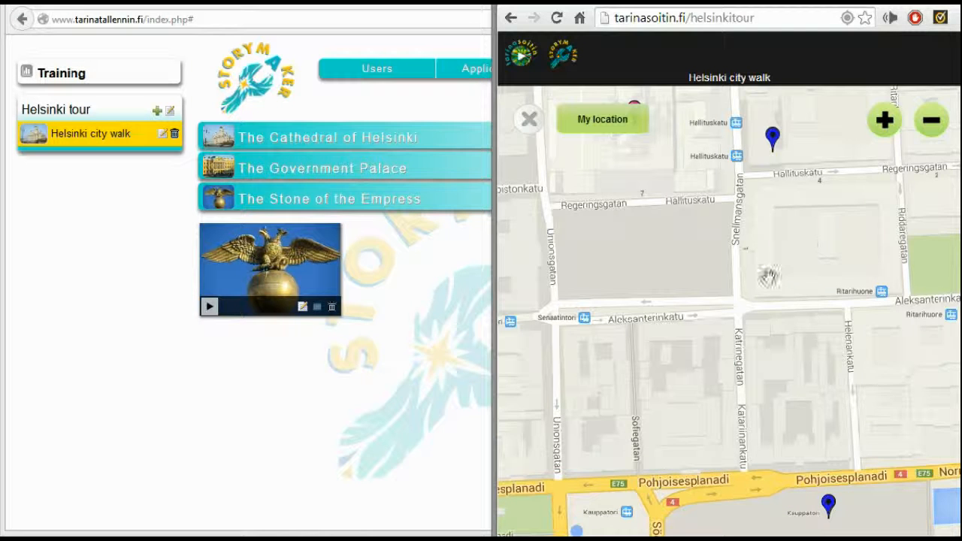
pyautogui.moveTo(719, 340); pyautogui.dragTo(628, 174)
pyautogui.click(676, 228)
pyautogui.click(537, 347)
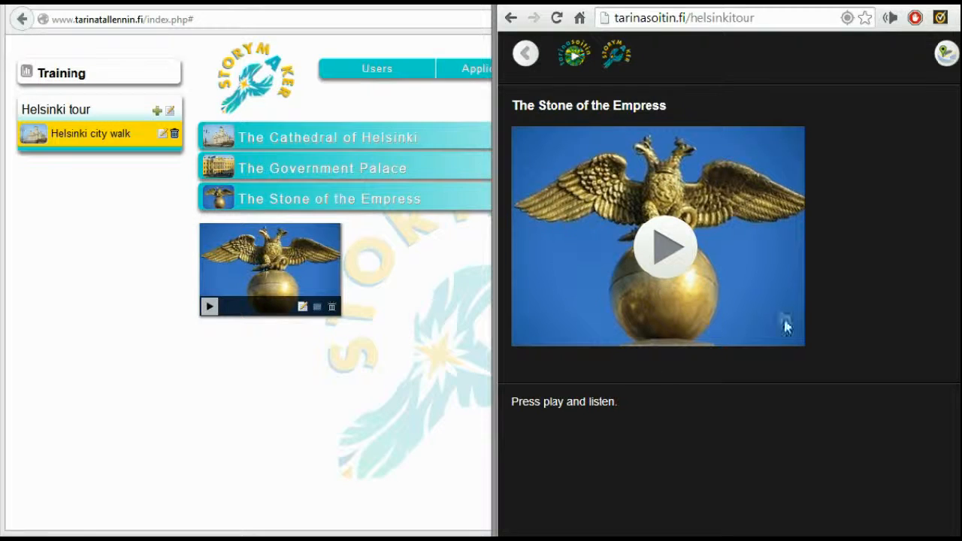
# Play The Stone of the Empress audio clip, pause and resume it, and skip to its end to return to the map
pyautogui.click(665, 248)
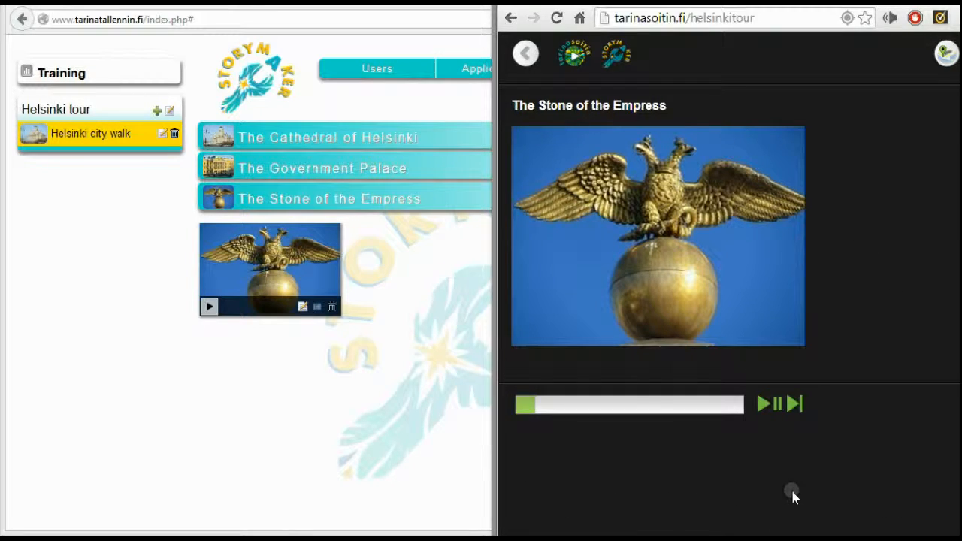
pyautogui.click(774, 406)
pyautogui.click(774, 410)
pyautogui.click(795, 406)
pyautogui.click(698, 428)
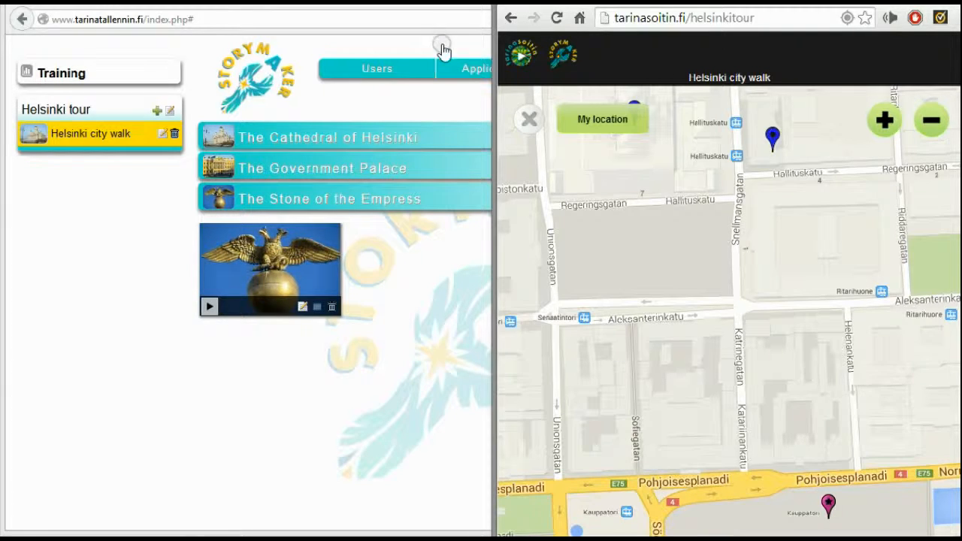
# Open the Helsinki tour application's settings in StoryMaker, check the existing CSS choices and start adding a new CSS template
pyautogui.click(552, 60)
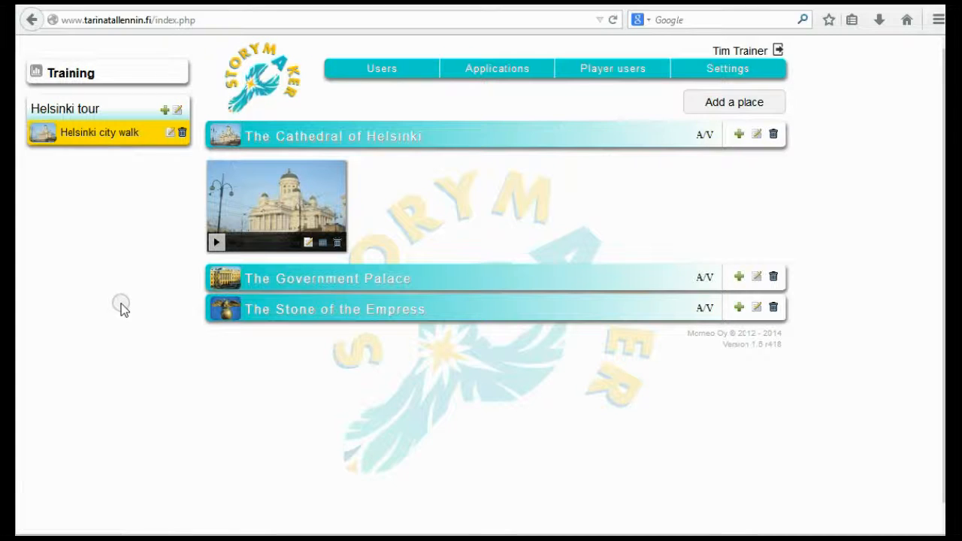
pyautogui.click(178, 112)
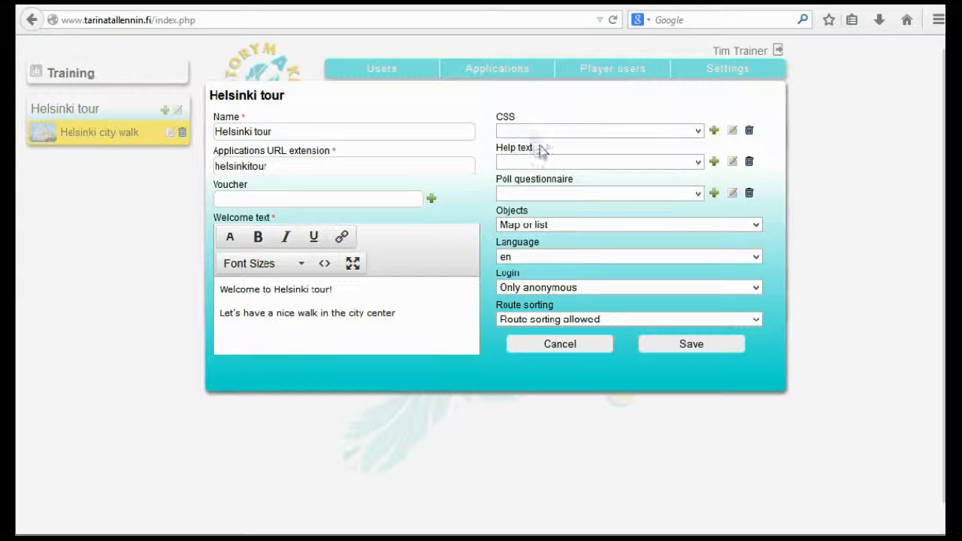
pyautogui.click(698, 131)
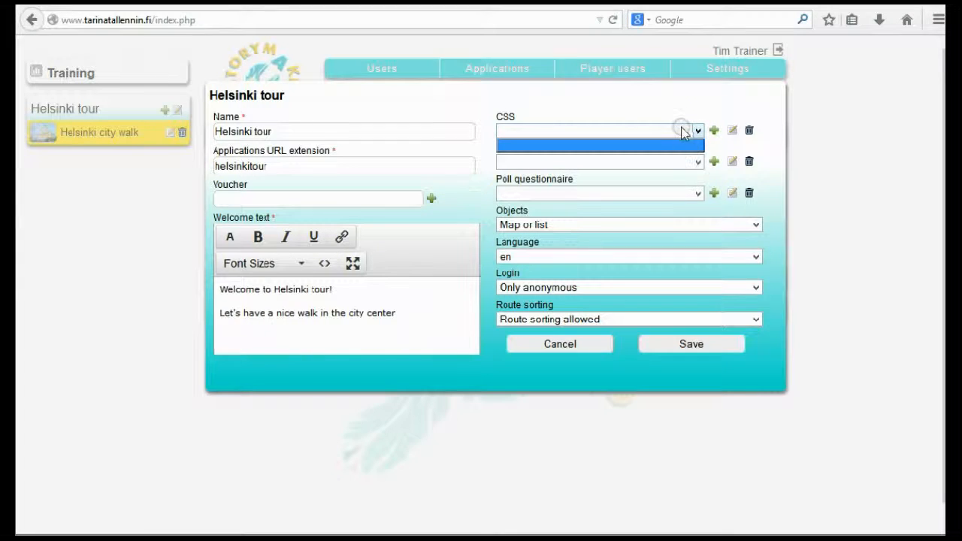
pyautogui.click(599, 110)
pyautogui.click(713, 130)
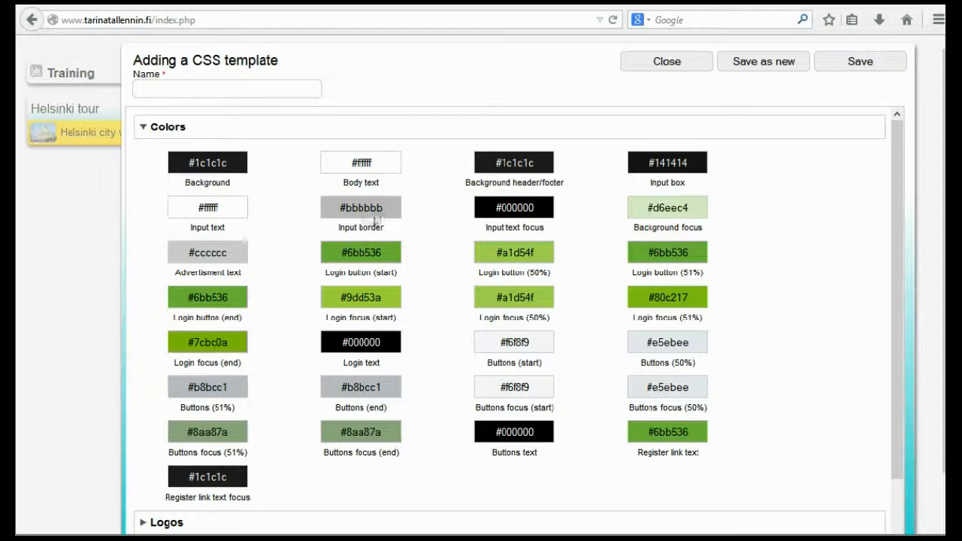
# Review the new CSS template's sections and check the Helsinki tour welcome page in the Chrome player, returning to StoryMaker
pyautogui.moveTo(891, 290); pyautogui.dragTo(901, 421)
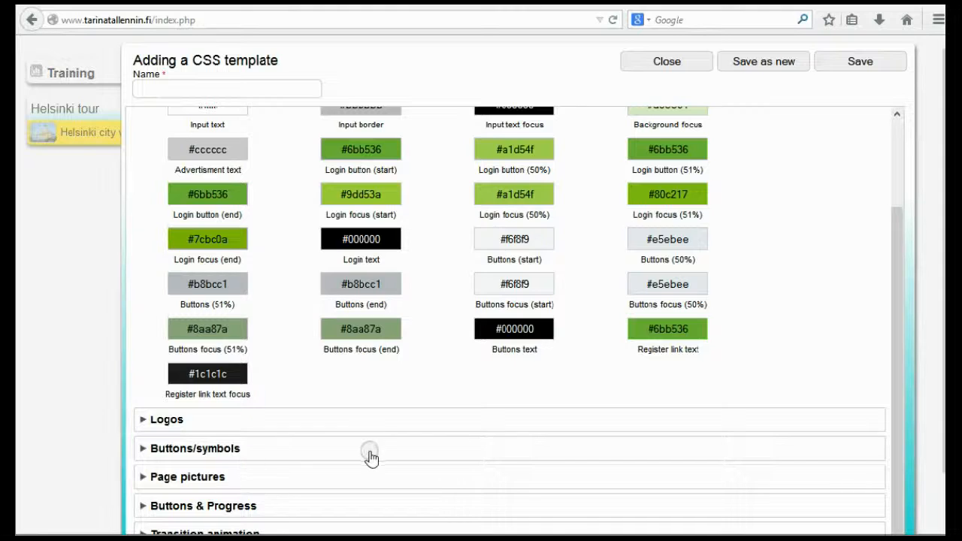
pyautogui.scroll(-1, 369, 455)
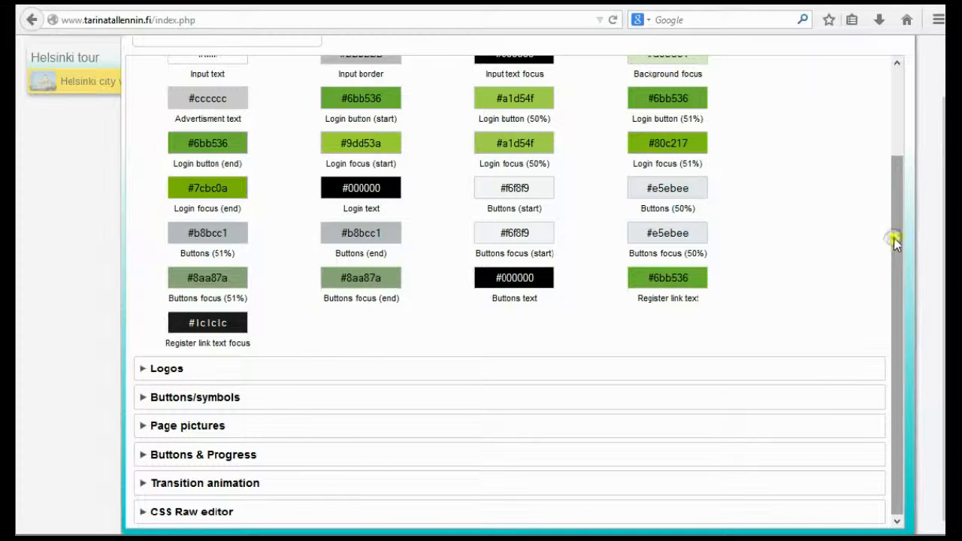
pyautogui.moveTo(894, 238); pyautogui.dragTo(887, 120)
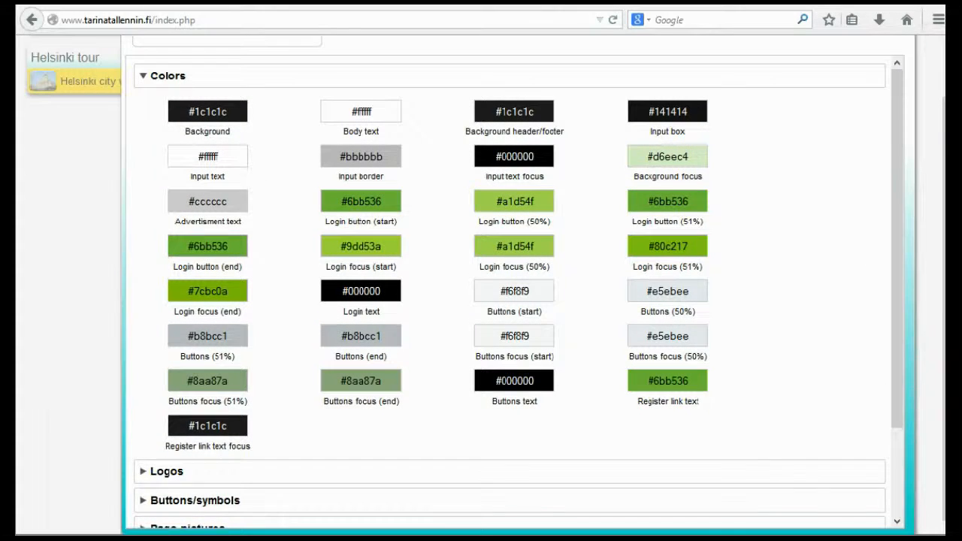
pyautogui.click(134, 483)
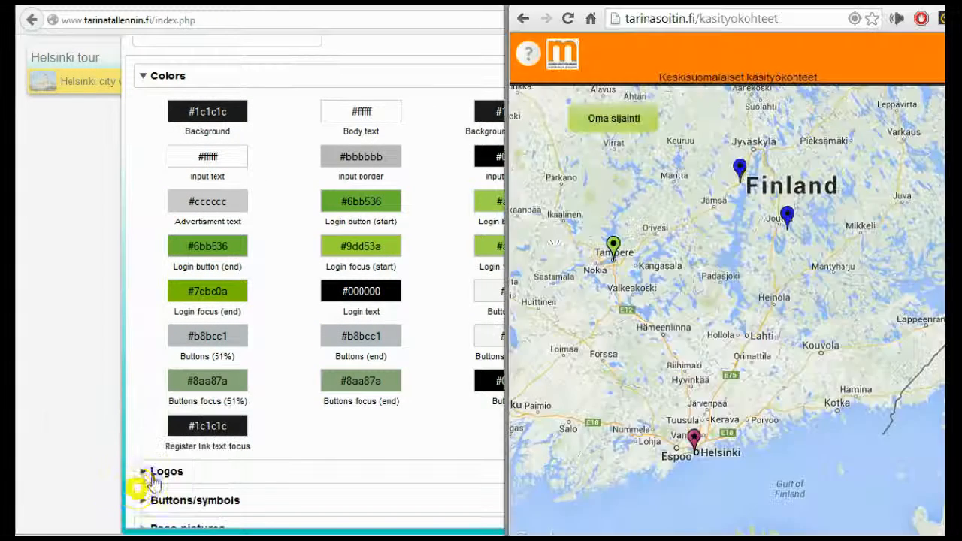
pyautogui.click(523, 18)
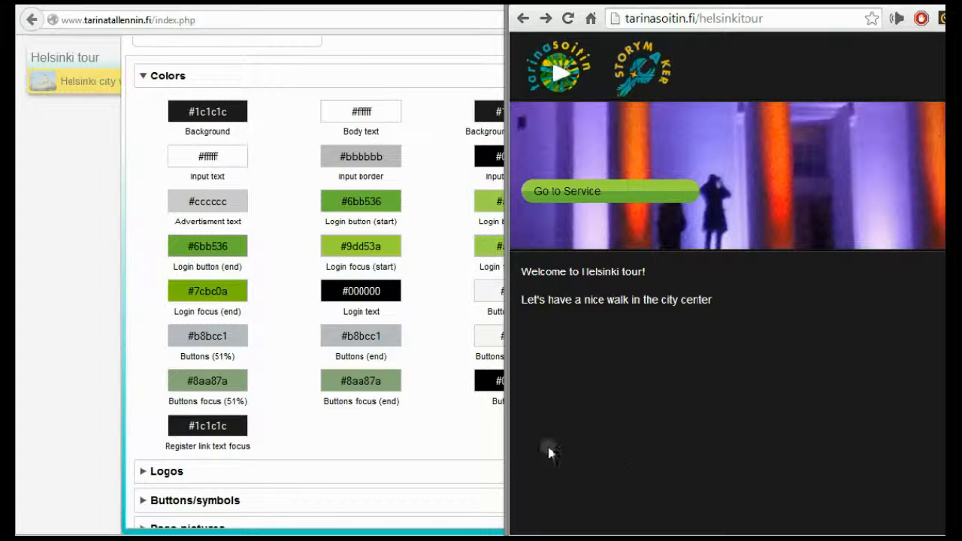
pyautogui.click(277, 107)
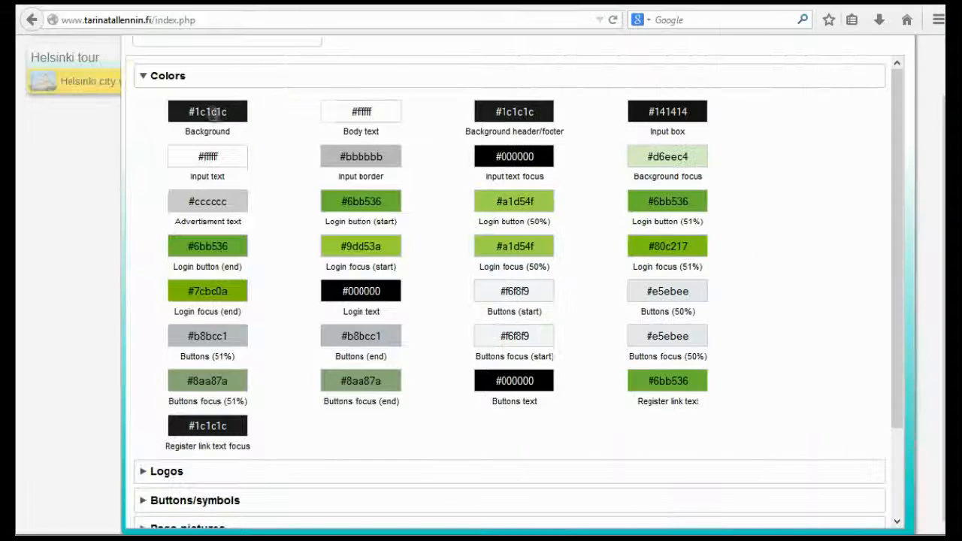
# Set the CSS template's Background color to the blue #0d3ab5
pyautogui.click(203, 111)
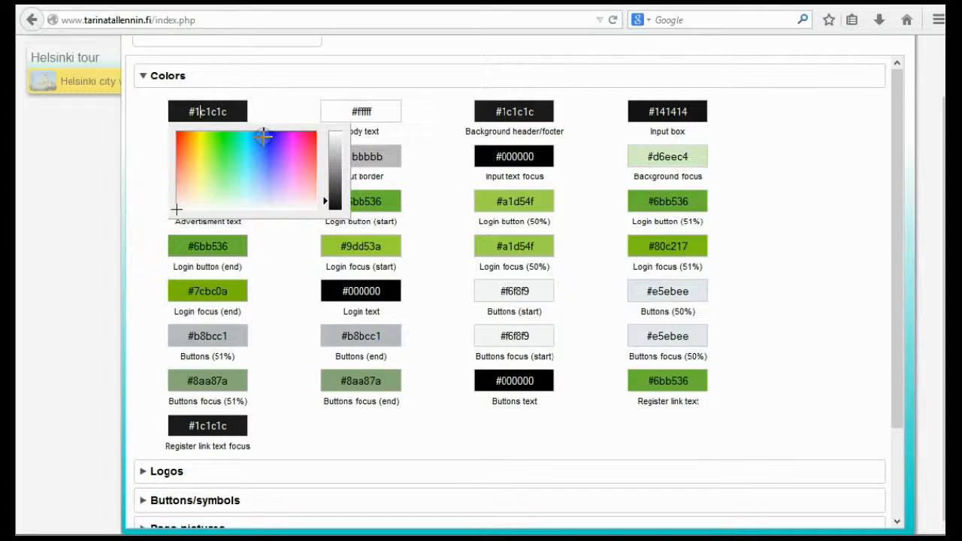
pyautogui.click(263, 136)
pyautogui.moveTo(329, 192); pyautogui.dragTo(333, 151)
pyautogui.click(333, 154)
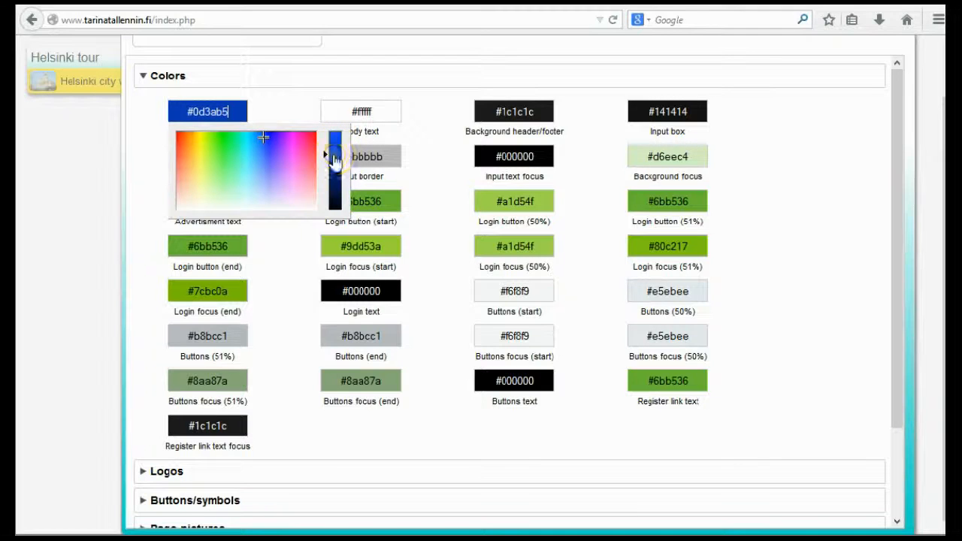
pyautogui.click(281, 104)
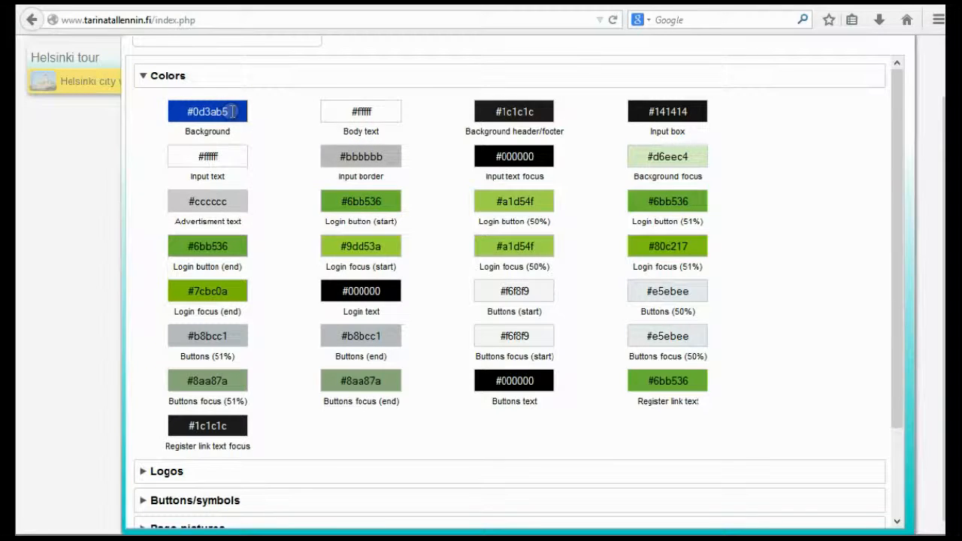
# Copy the Background color value #0d3ab5 into the Background header/footer color
pyautogui.moveTo(231, 111); pyautogui.dragTo(163, 122)
pyautogui.hotkey('ctrl', 'c')
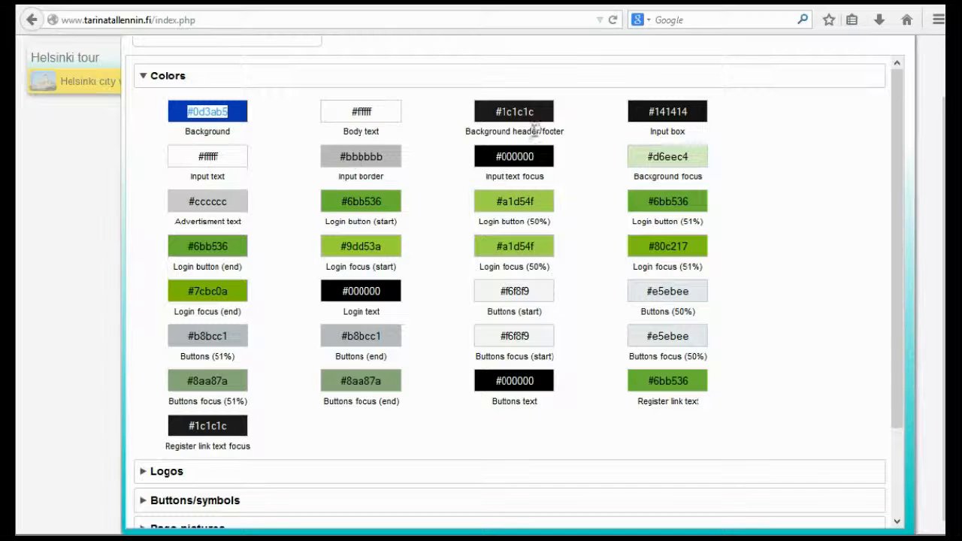
pyautogui.moveTo(542, 106); pyautogui.dragTo(448, 106)
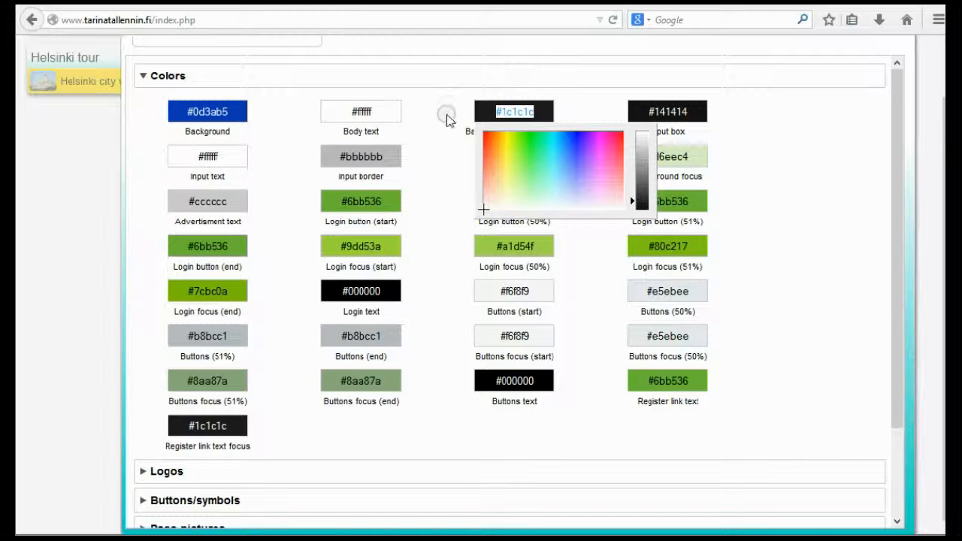
pyautogui.hotkey('ctrl', 'v')
pyautogui.click(430, 194)
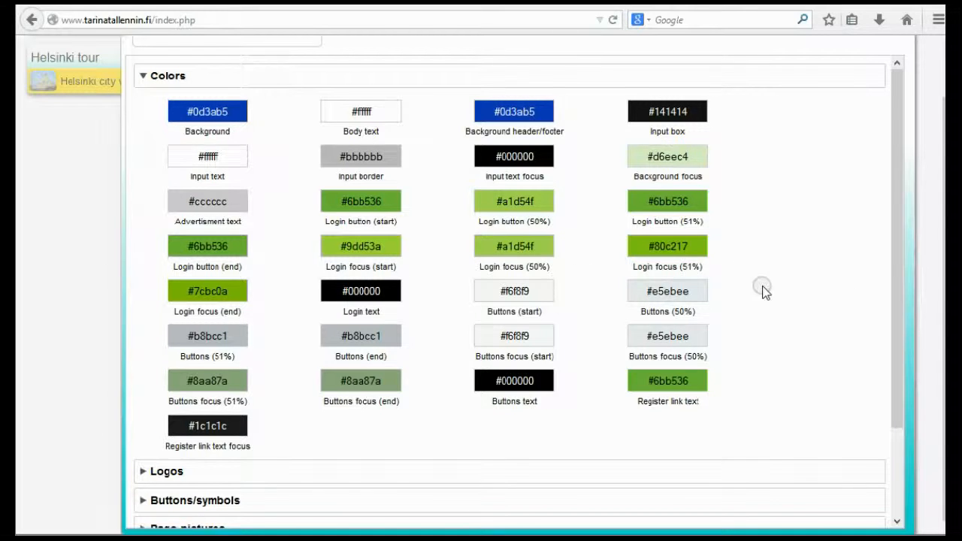
# Name the CSS template helsinkitour and save it
pyautogui.scroll(2, 346, 105)
pyautogui.click(181, 90)
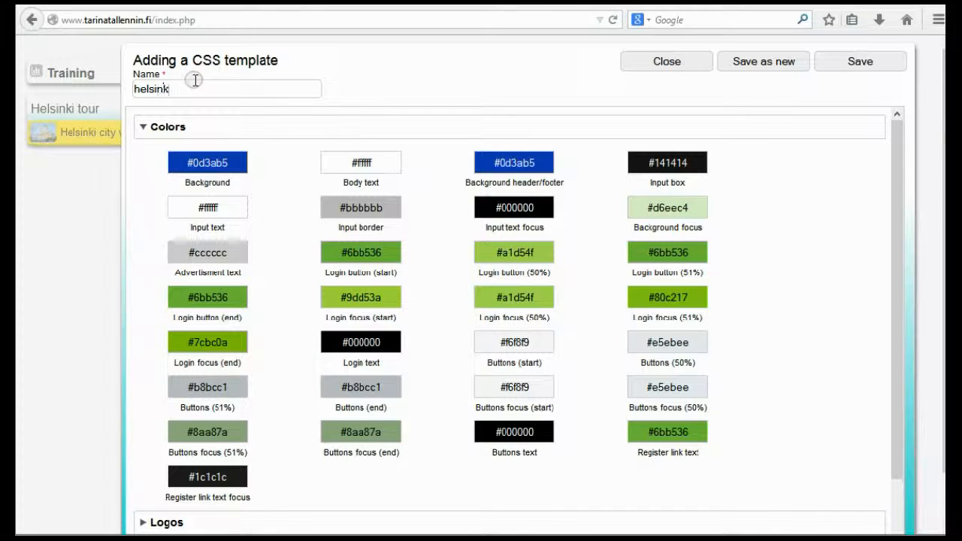
pyautogui.write('helsinkitour')
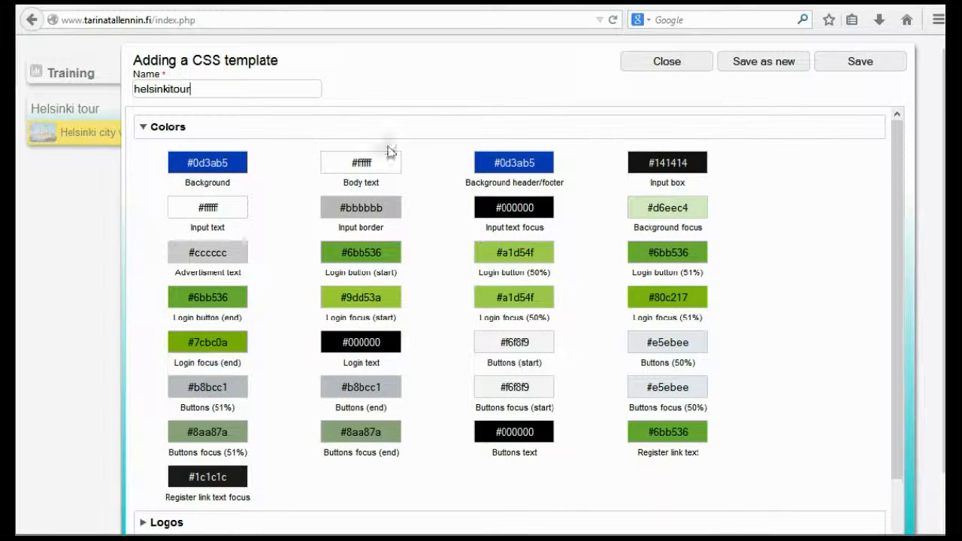
pyautogui.click(874, 63)
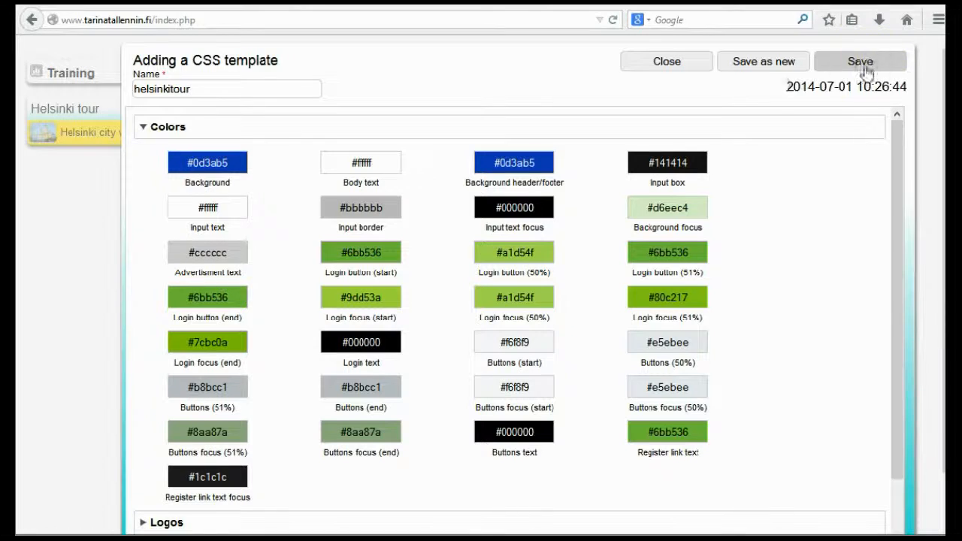
# Close the CSS template editor and save the Helsinki tour application with the helsinkitour CSS template
pyautogui.click(773, 271)
pyautogui.scroll(-2, 773, 272)
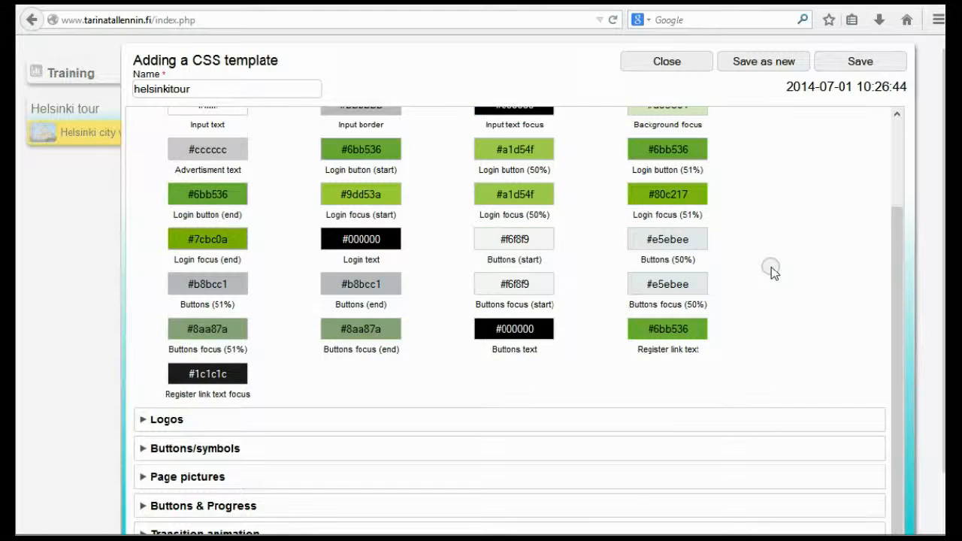
pyautogui.scroll(2, 769, 269)
pyautogui.click(679, 62)
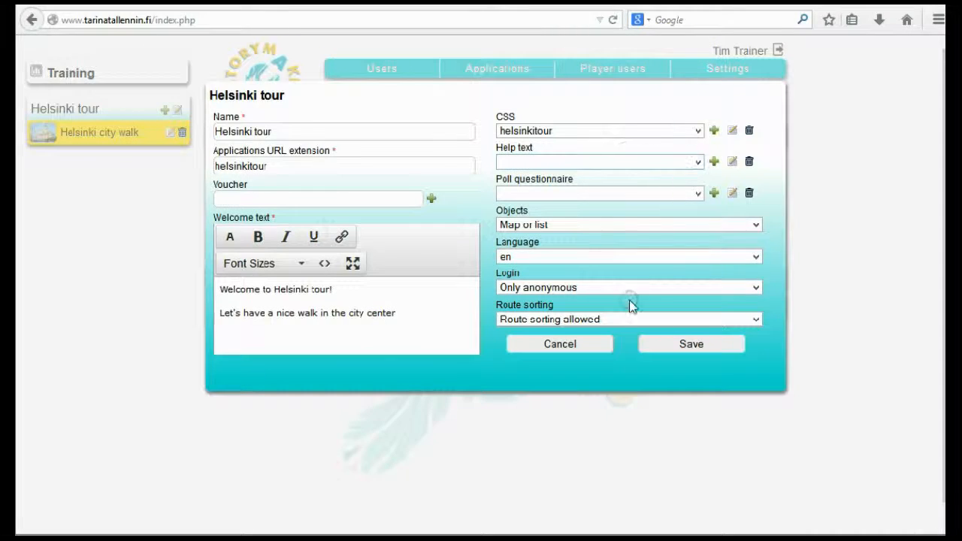
pyautogui.click(703, 348)
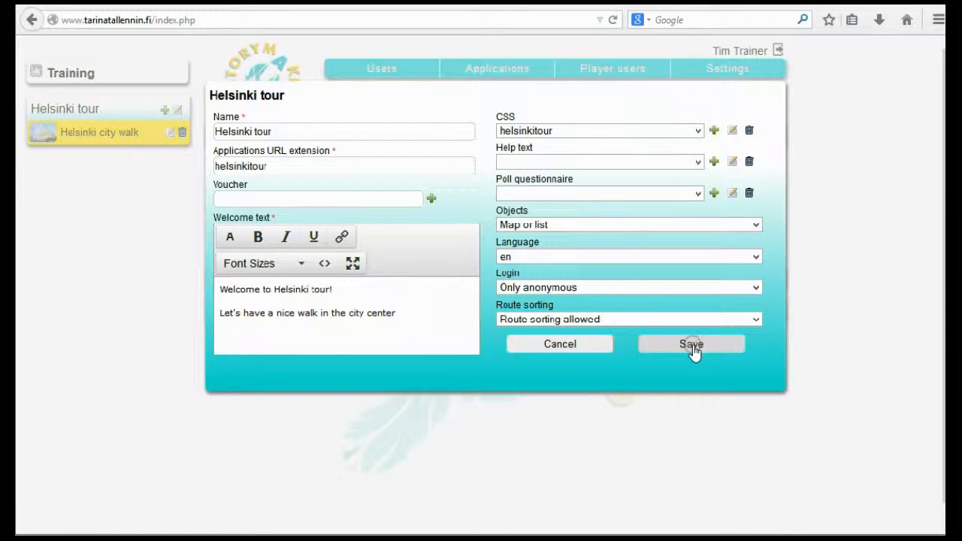
pyautogui.click(689, 345)
pyautogui.click(692, 346)
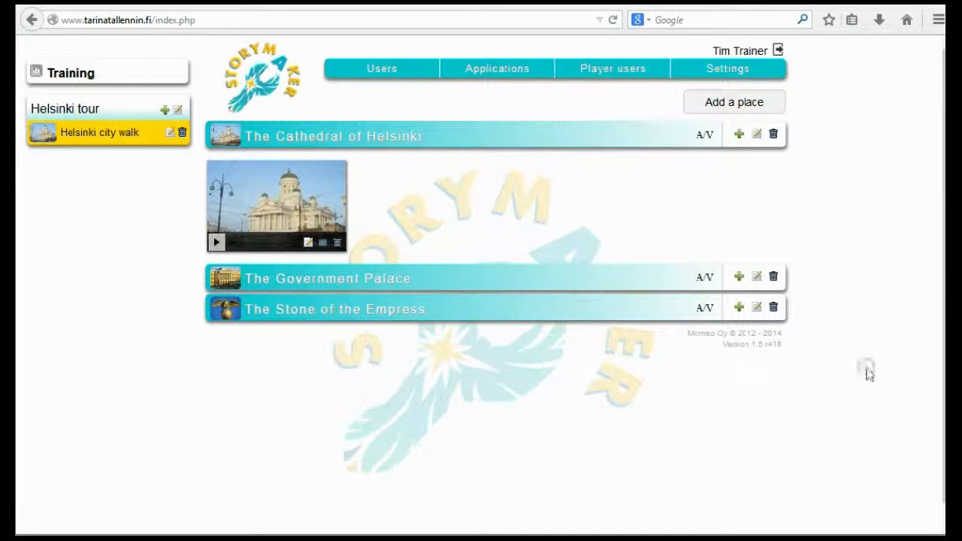
# Switch to the Chrome player, reload the Helsinki tour welcome page to check its colors, and return to StoryMaker
pyautogui.click(150, 537)
pyautogui.click(565, 20)
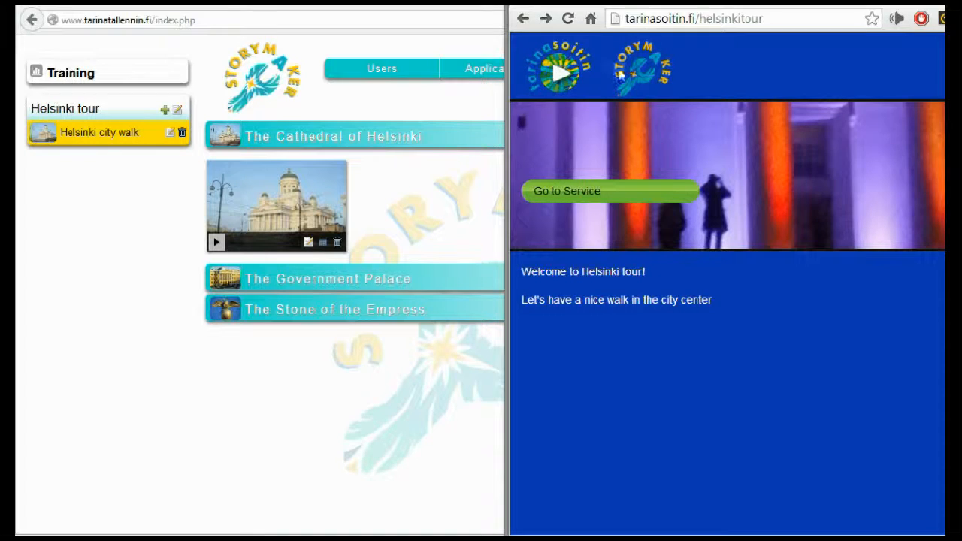
pyautogui.click(332, 416)
# Open the Helsinki tour's helsinkitour CSS template for editing and set the Login button (end) color to the pink #db5ecb
pyautogui.click(177, 109)
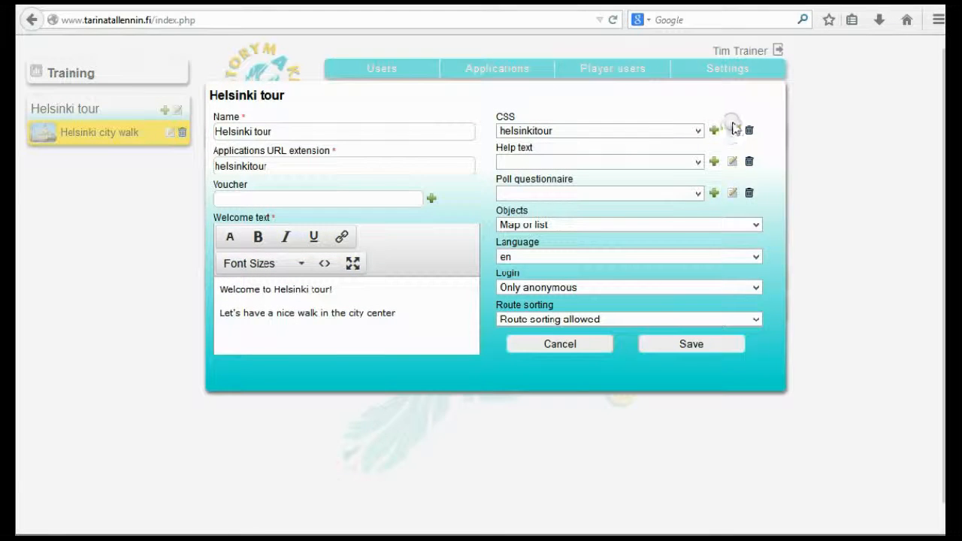
pyautogui.click(731, 131)
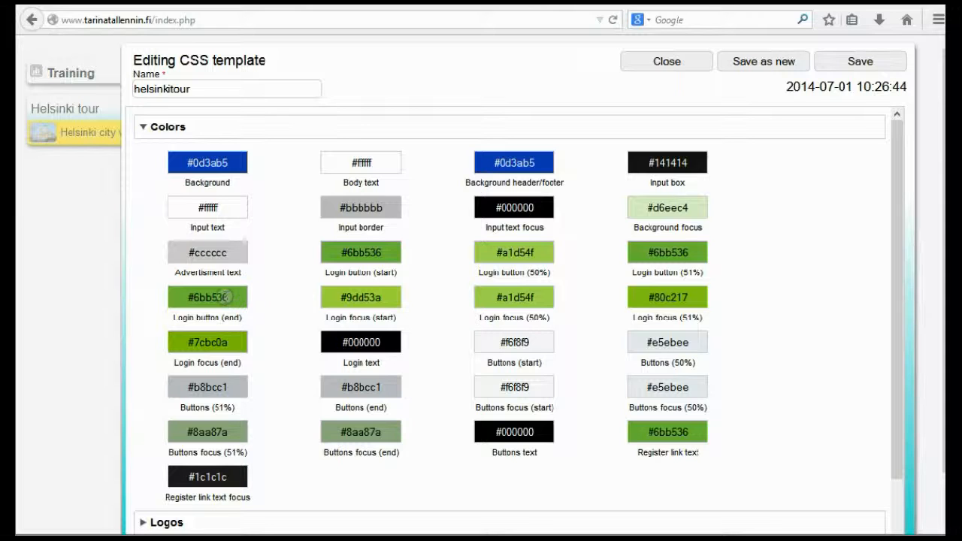
pyautogui.click(231, 298)
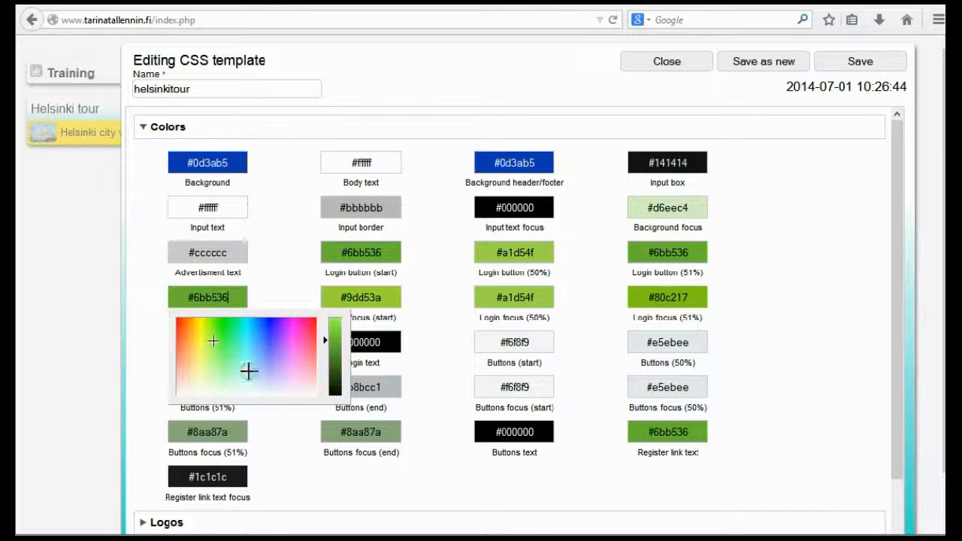
pyautogui.moveTo(293, 343)
pyautogui.mouseDown()
pyautogui.moveTo(292, 352)
pyautogui.moveTo(333, 327)
pyautogui.mouseUp()
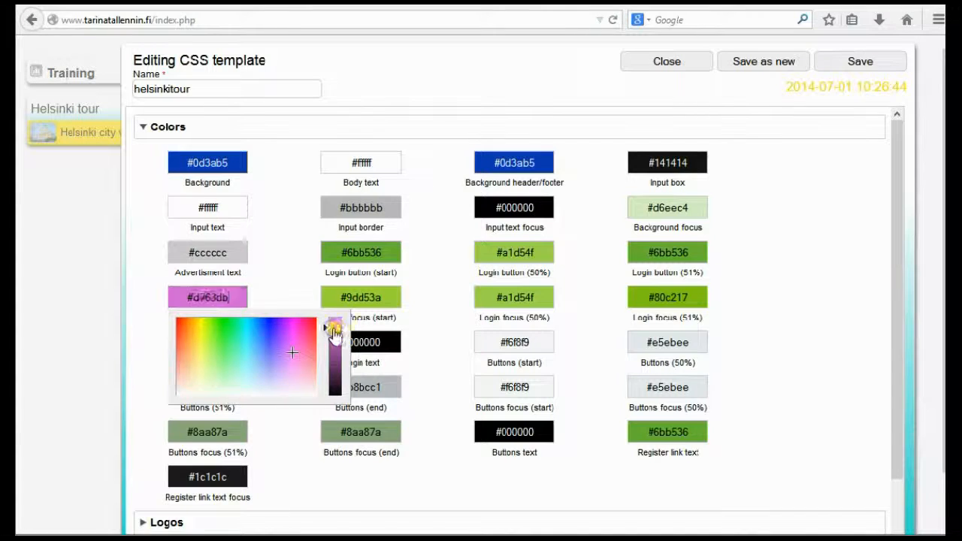
pyautogui.click(293, 361)
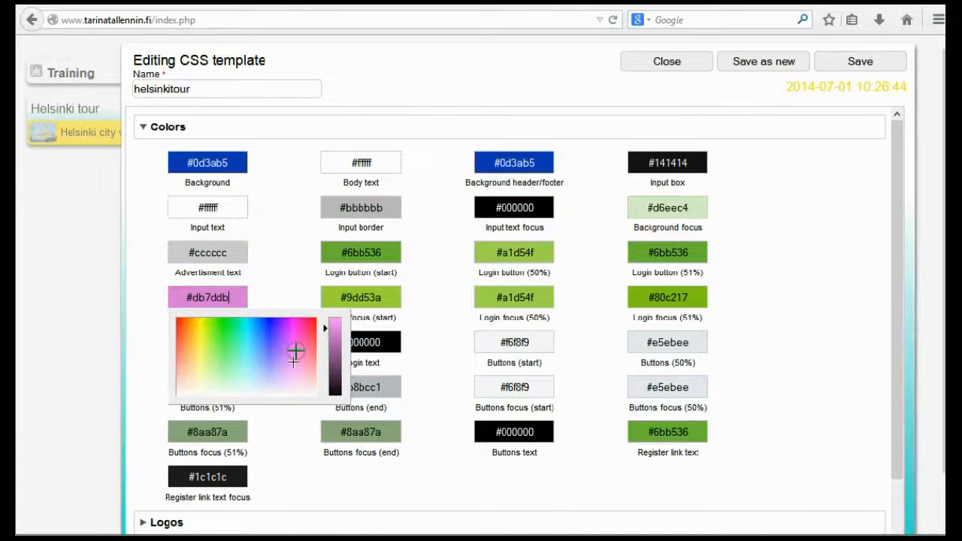
pyautogui.click(296, 351)
pyautogui.click(277, 305)
# Copy the Login button (end) color #db5ecb to Login focus (start) and Login button (50%)
pyautogui.doubleClick(235, 297)
pyautogui.moveTo(234, 296); pyautogui.dragTo(173, 295)
pyautogui.hotkey('ctrl', 'c')
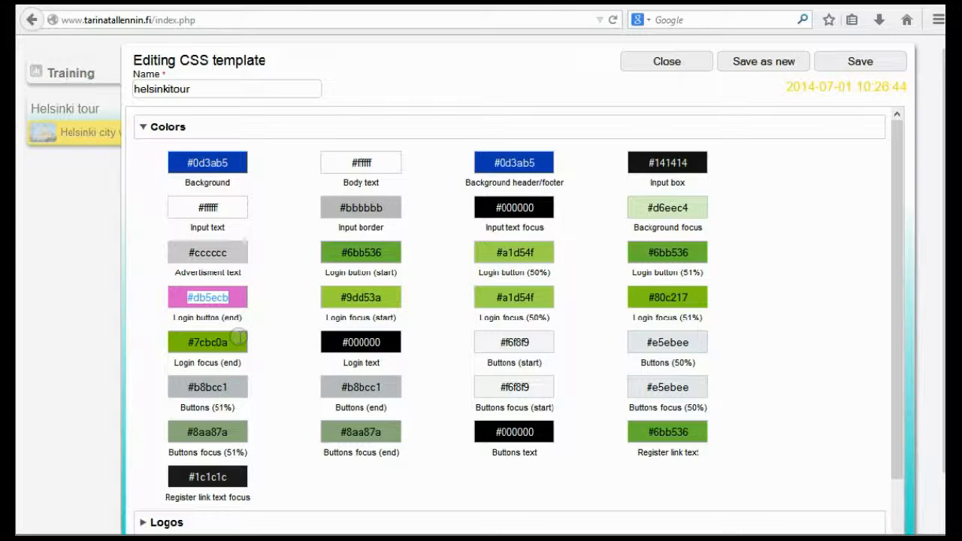
pyautogui.click(237, 340)
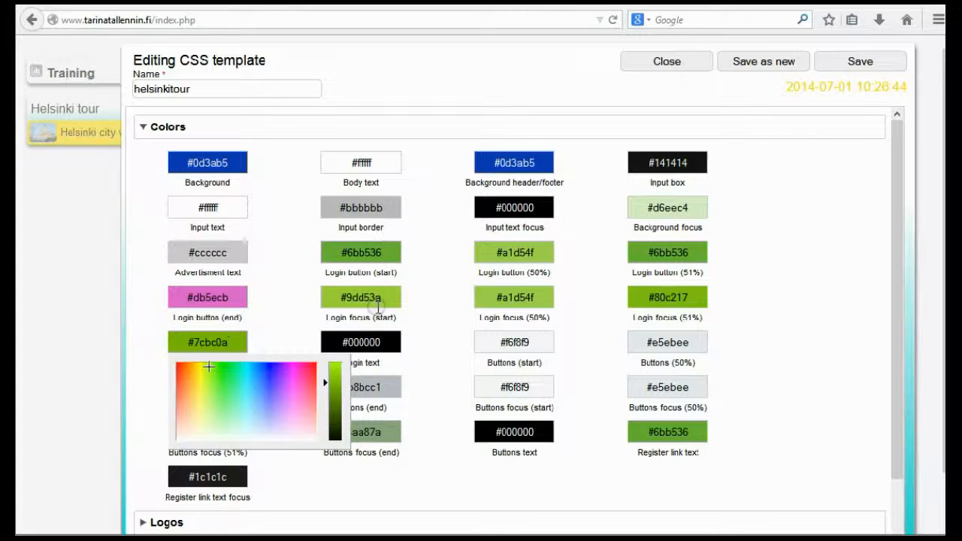
pyautogui.moveTo(388, 300); pyautogui.dragTo(335, 299)
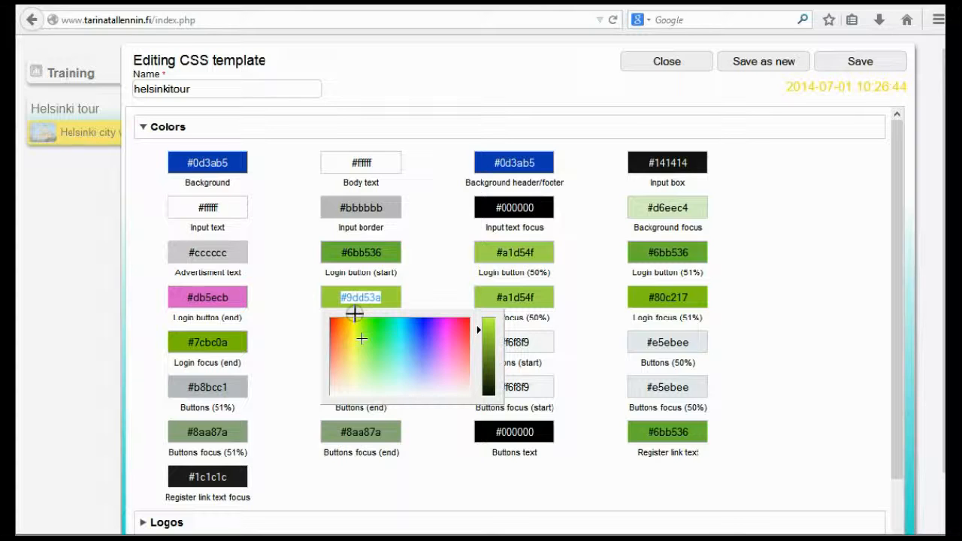
pyautogui.hotkey('ctrl', 'v')
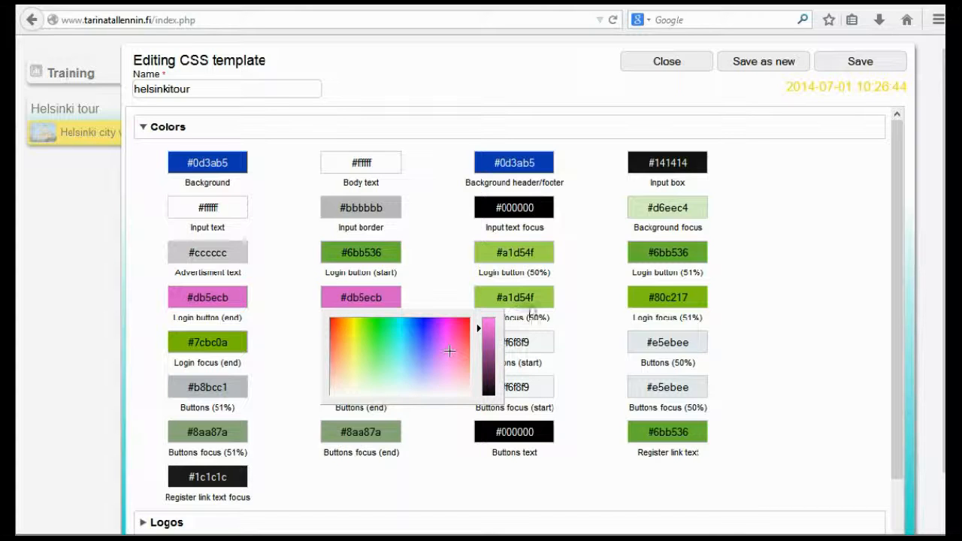
pyautogui.click(569, 291)
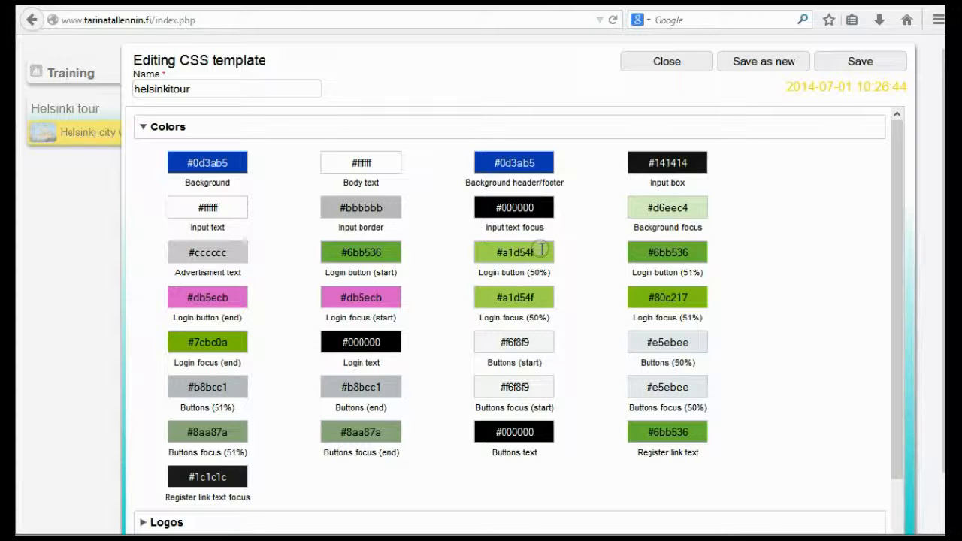
pyautogui.moveTo(541, 249); pyautogui.dragTo(482, 250)
pyautogui.hotkey('ctrl', 'v')
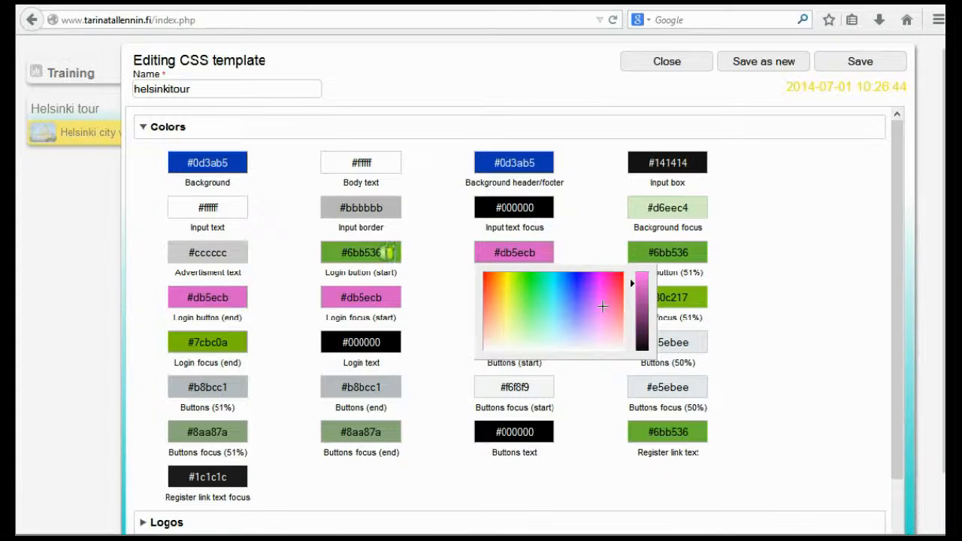
# Apply the pink #db5ecb to the Login button (start) and Login button (51%) colors
pyautogui.moveTo(386, 251); pyautogui.dragTo(324, 251)
pyautogui.hotkey('ctrl', 'v')
pyautogui.moveTo(698, 253); pyautogui.dragTo(607, 251)
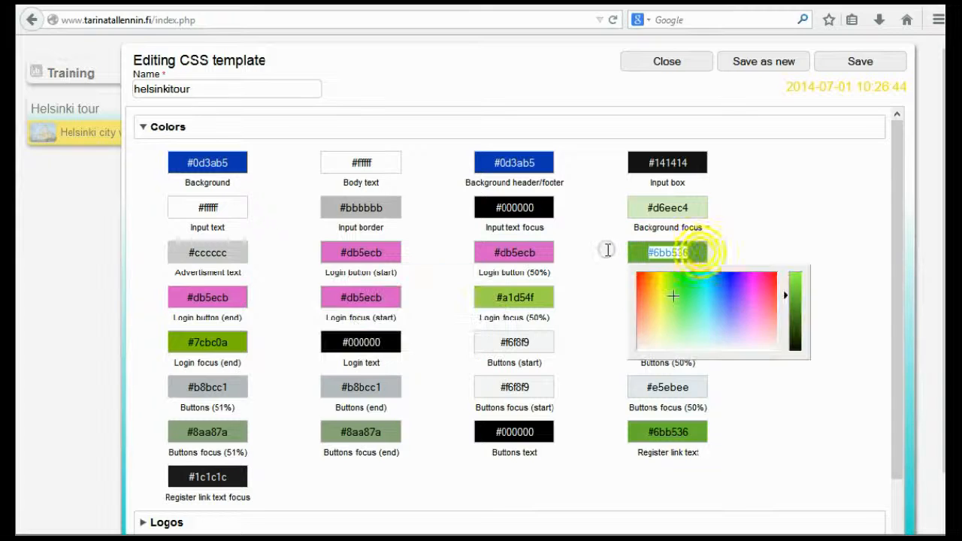
pyautogui.hotkey('ctrl', 'v')
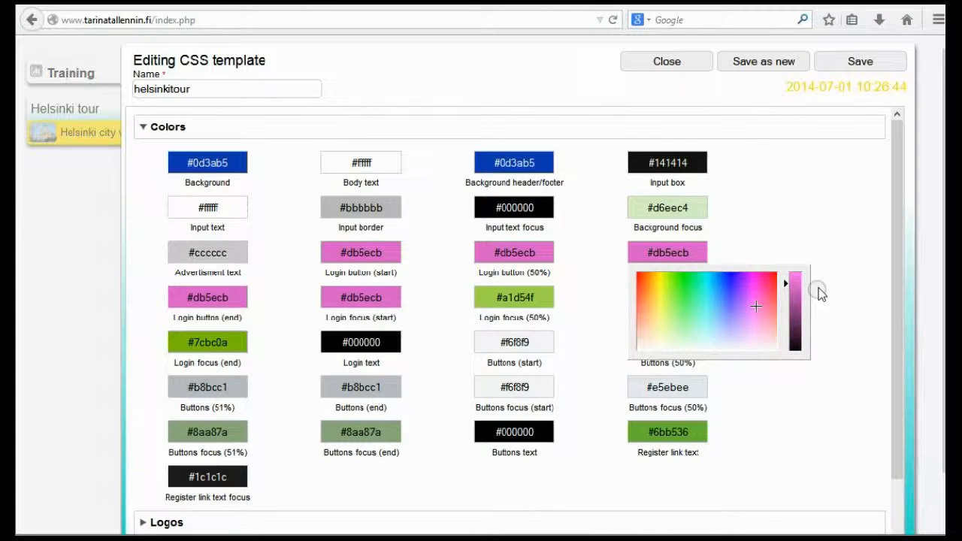
pyautogui.click(815, 235)
# Apply the same pink #db5ecb to Login focus (50%), Login focus (51%) and Login focus (end)
pyautogui.click(541, 287)
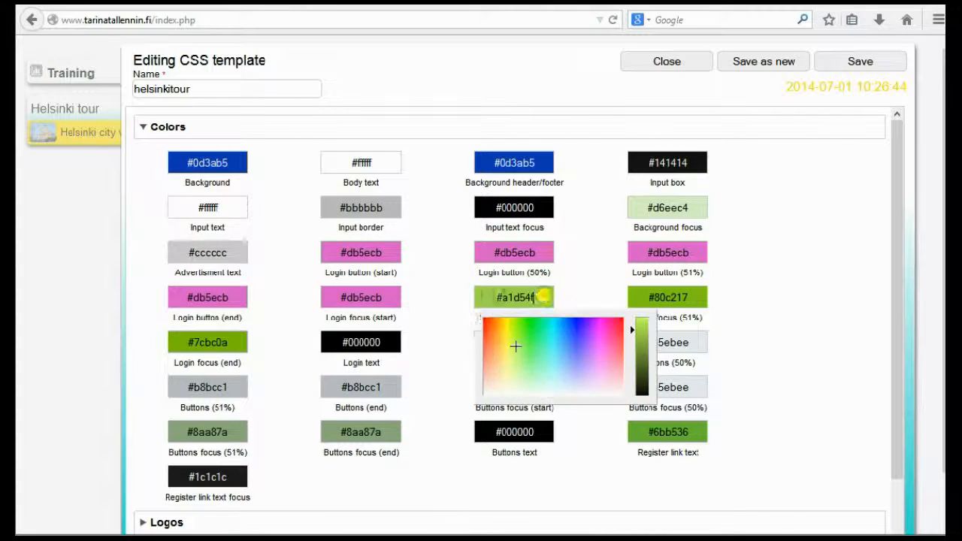
pyautogui.hotkey('ctrl', 'v')
pyautogui.click(698, 295)
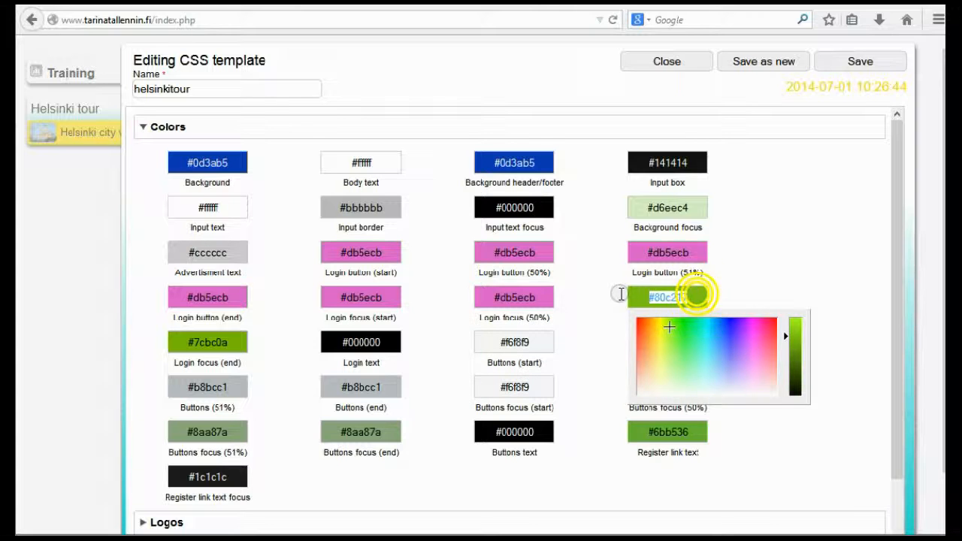
pyautogui.hotkey('ctrl', 'v')
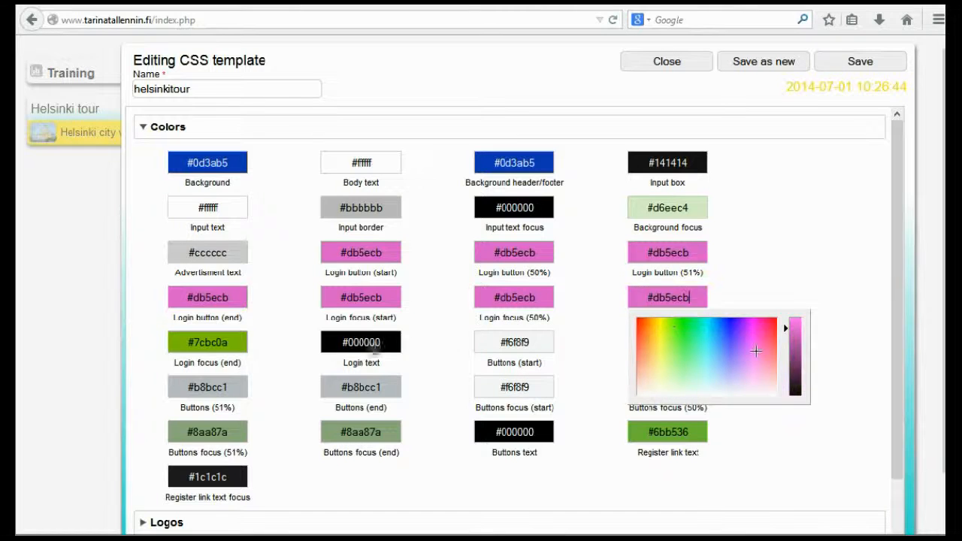
pyautogui.click(237, 342)
pyautogui.hotkey('ctrl', 'v')
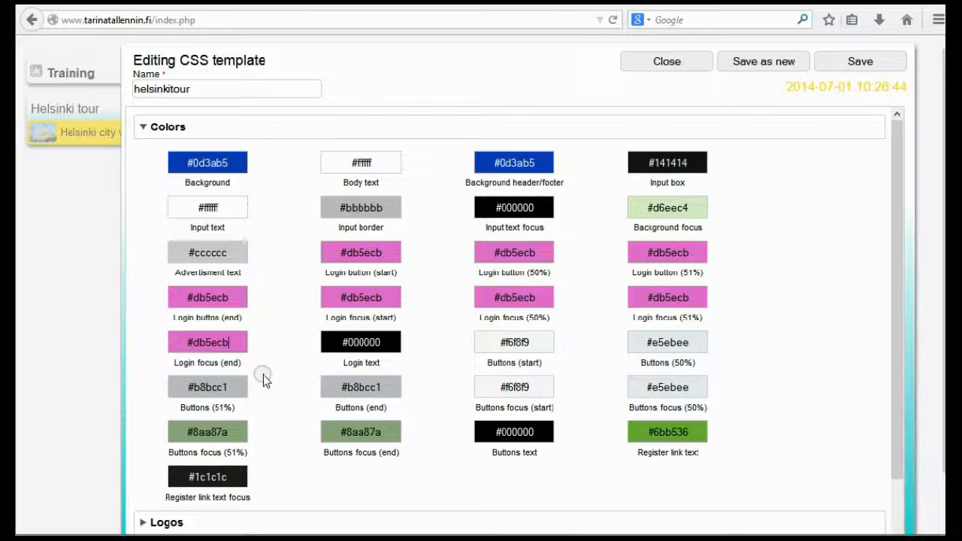
# Set the Login text color to white #ffffff and save the helsinkitour CSS template
pyautogui.click(384, 342)
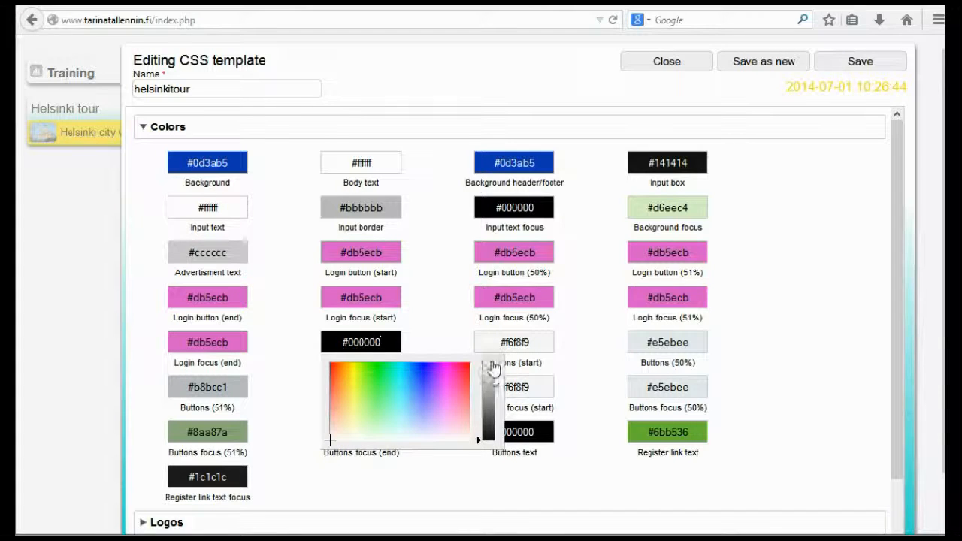
pyautogui.click(487, 367)
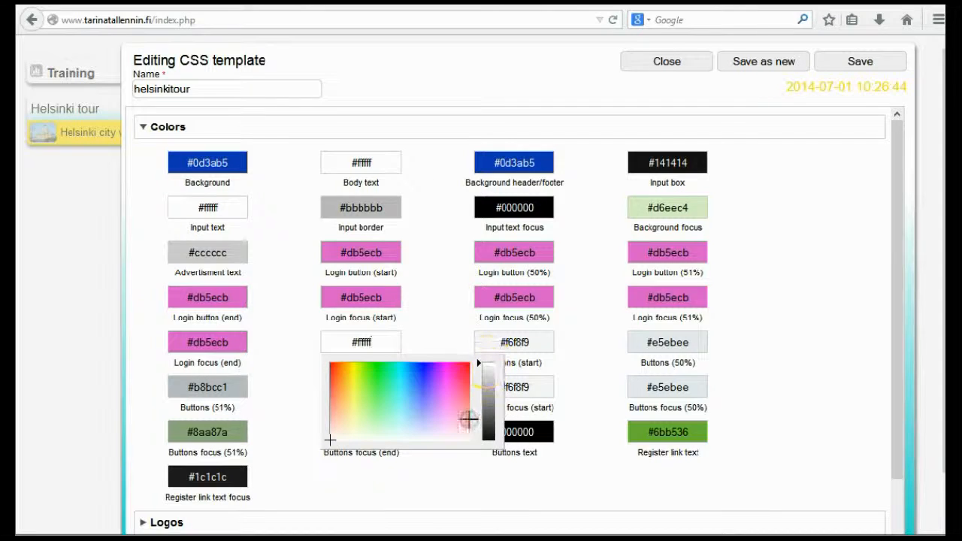
pyautogui.click(443, 364)
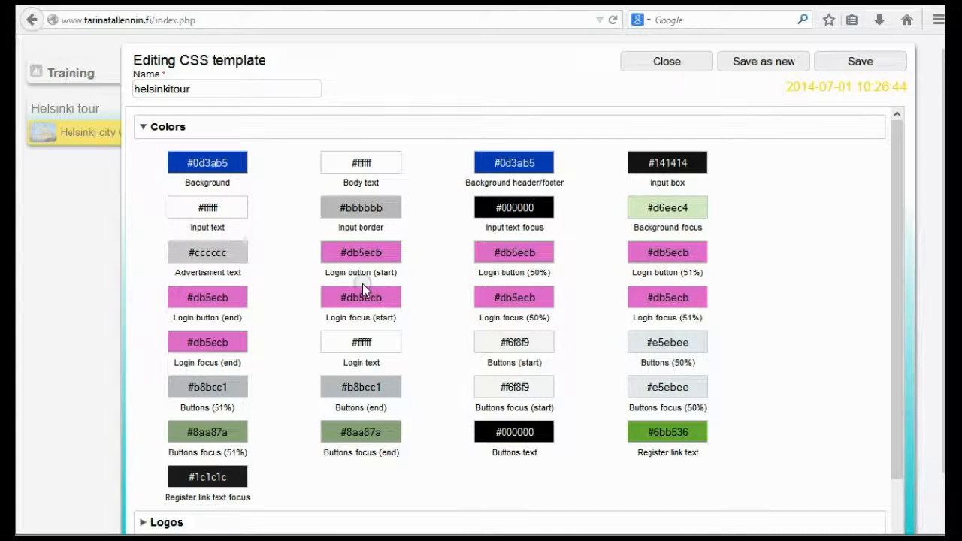
pyautogui.click(478, 245)
pyautogui.click(855, 63)
# Switch to the Chrome player, reload the welcome page to check the Go to Service button's colors, and return to StoryMaker
pyautogui.hotkey('alt', 'Tab')
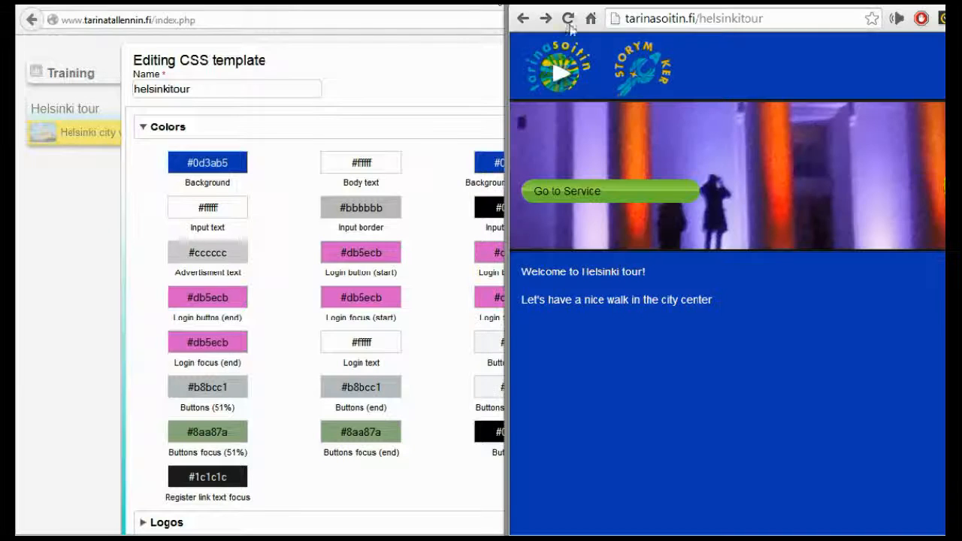
pyautogui.click(569, 18)
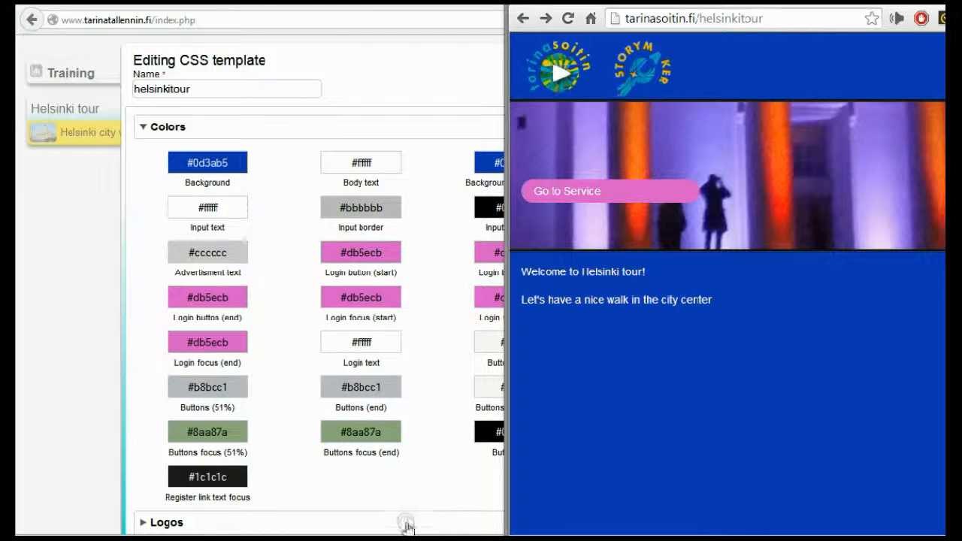
pyautogui.click(416, 479)
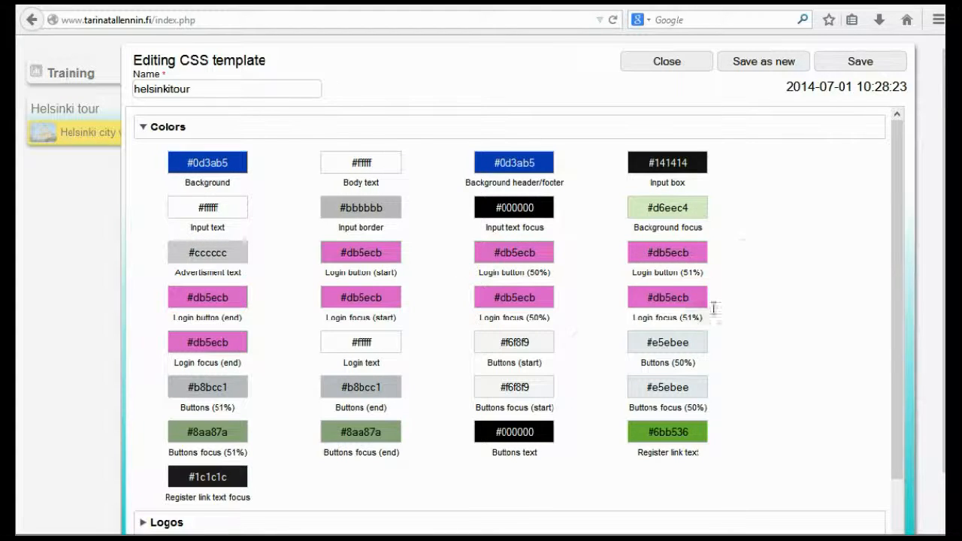
# Expand the template's Logos settings and switch to the ulkoasu folder in File Explorer, placing its window clear of the login page logo
pyautogui.scroll(-3, 803, 293)
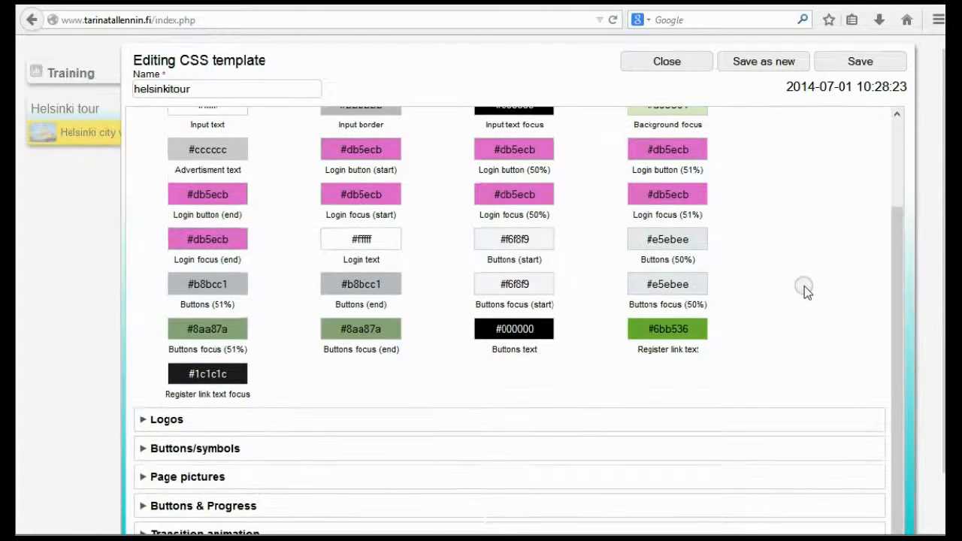
pyautogui.click(166, 420)
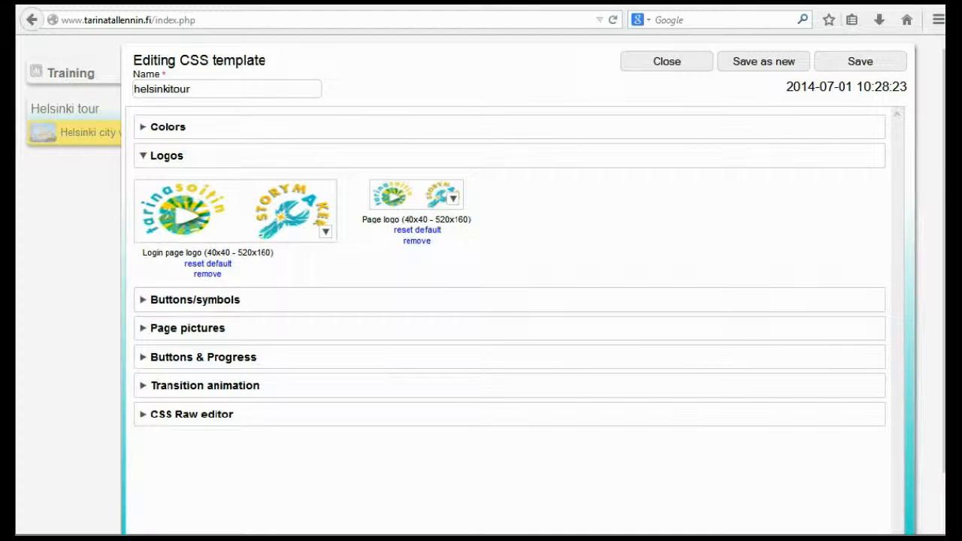
pyautogui.moveTo(110, 538)
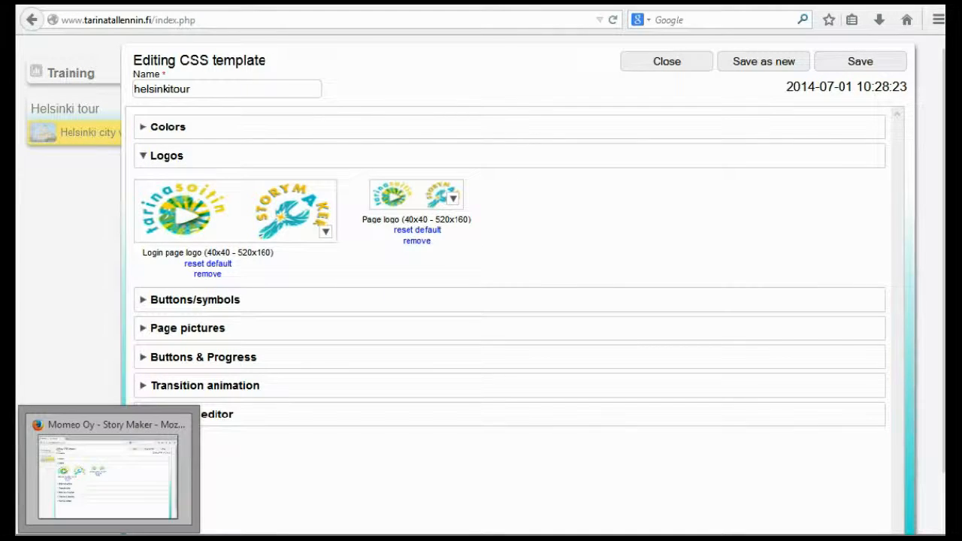
pyautogui.moveTo(139, 538)
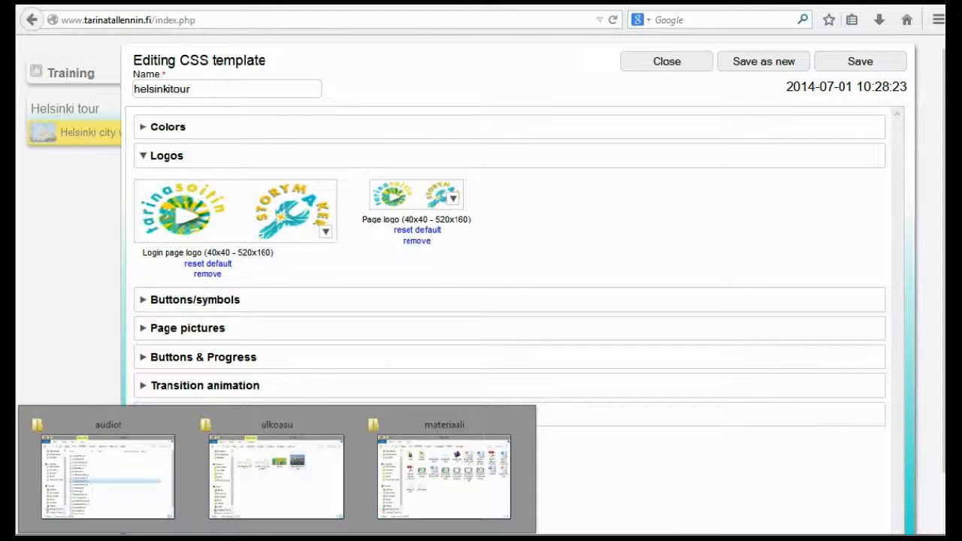
pyautogui.click(259, 485)
pyautogui.moveTo(483, 133); pyautogui.dragTo(875, 78)
# Upload momeo_logo_180 from the ulkoasu folder and choose it as the login page logo
pyautogui.moveTo(590, 207); pyautogui.dragTo(203, 211)
pyautogui.moveTo(589, 188); pyautogui.dragTo(326, 236)
pyautogui.moveTo(333, 273); pyautogui.dragTo(695, 222)
pyautogui.hotkey('alt', 'Tab')
pyautogui.moveTo(590, 199); pyautogui.dragTo(281, 284)
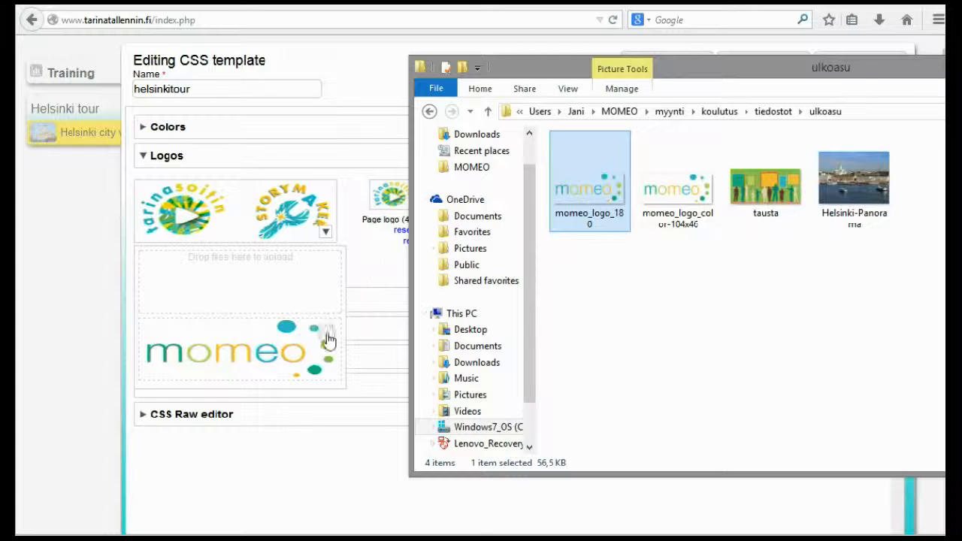
pyautogui.click(300, 342)
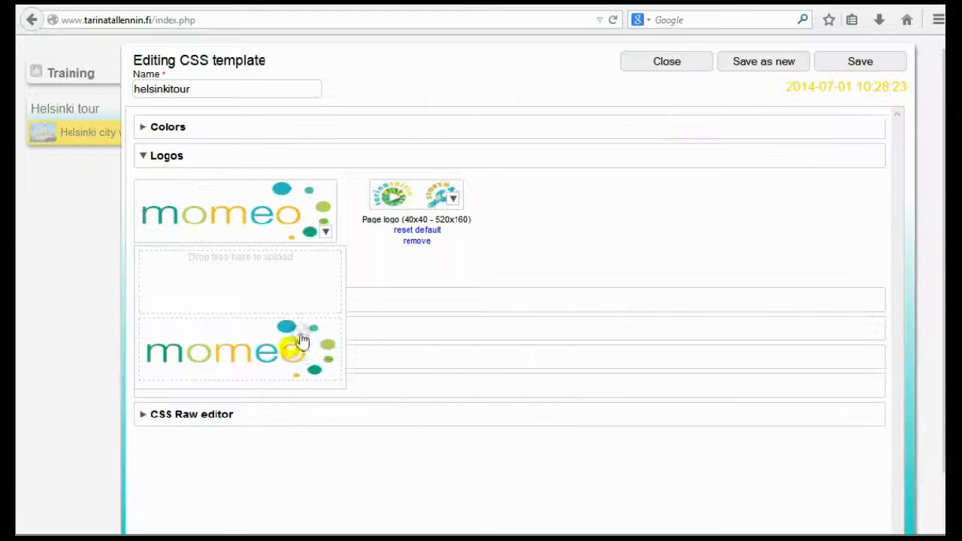
# Upload momeo_logo_color-104x46 from the ulkoasu folder, choose it as the page logo, and save the CSS template
pyautogui.click(454, 199)
pyautogui.hotkey('alt', 'Tab')
pyautogui.moveTo(660, 199); pyautogui.dragTo(384, 265)
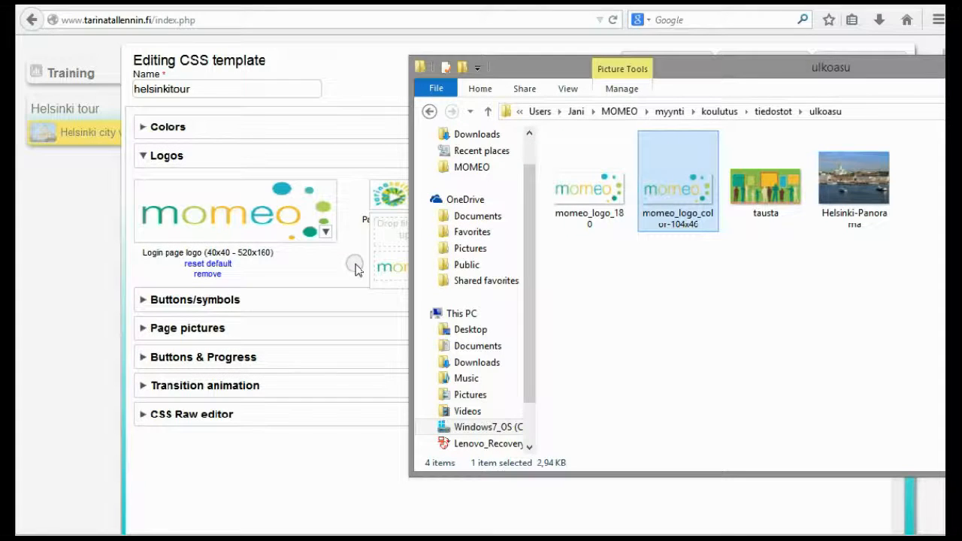
pyautogui.click(394, 276)
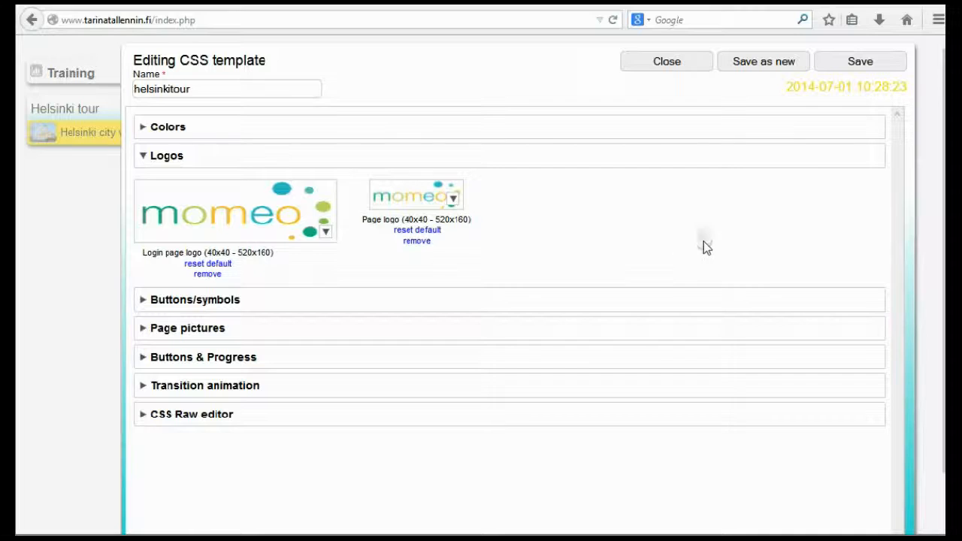
pyautogui.click(849, 67)
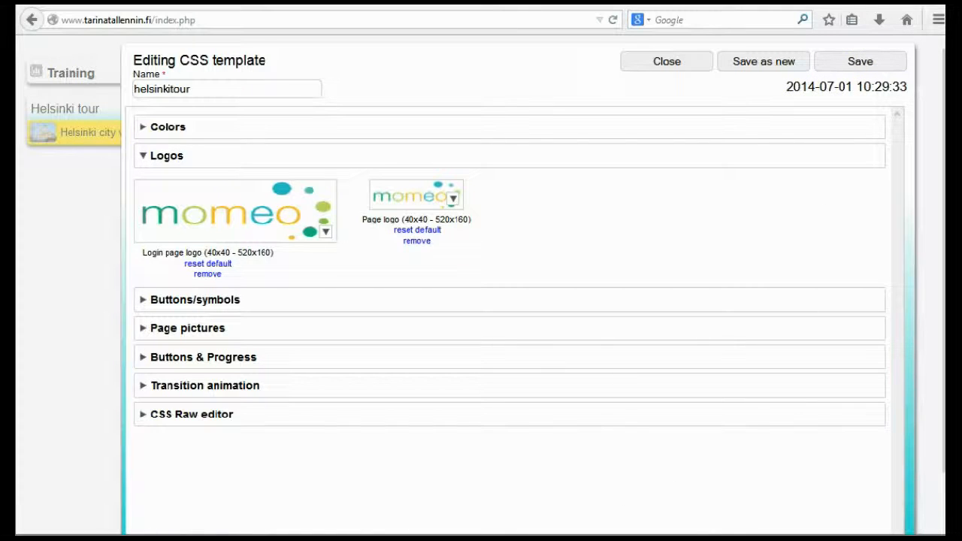
# Switch to the Chrome player, reload the welcome page, and enter the service to check the new logos
pyautogui.click(144, 536)
pyautogui.click(569, 18)
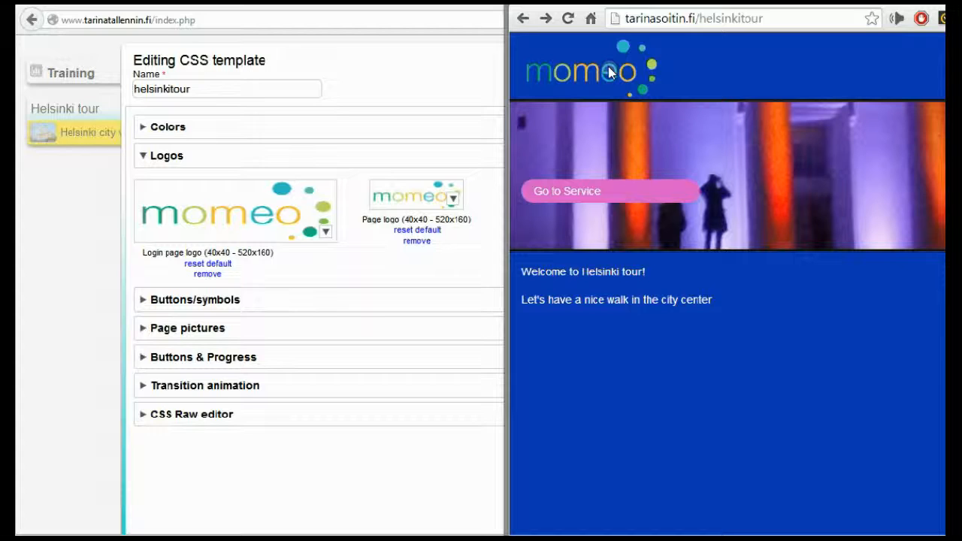
pyautogui.click(635, 192)
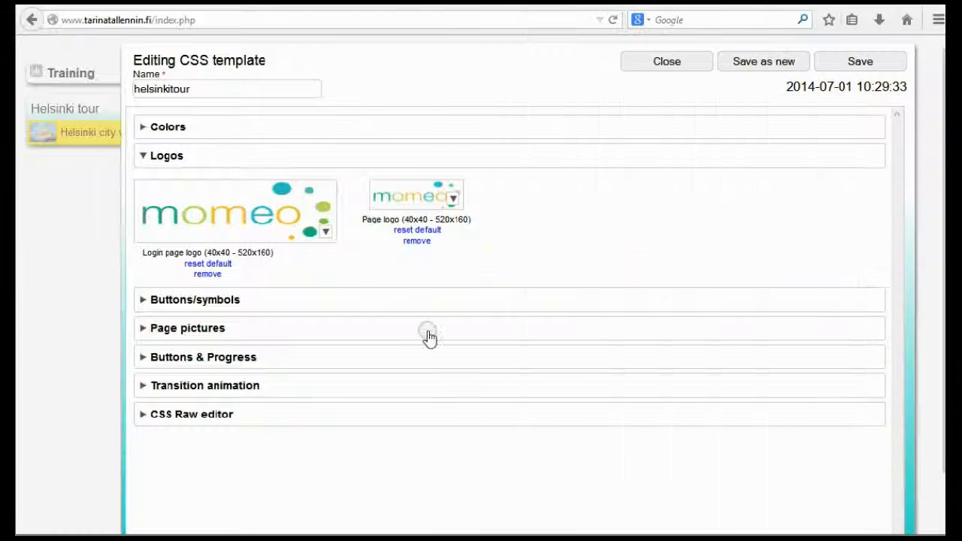
# In StoryMaker, look through the template's Page pictures and Buttons/symbols settings, ending on Page pictures
pyautogui.click(150, 329)
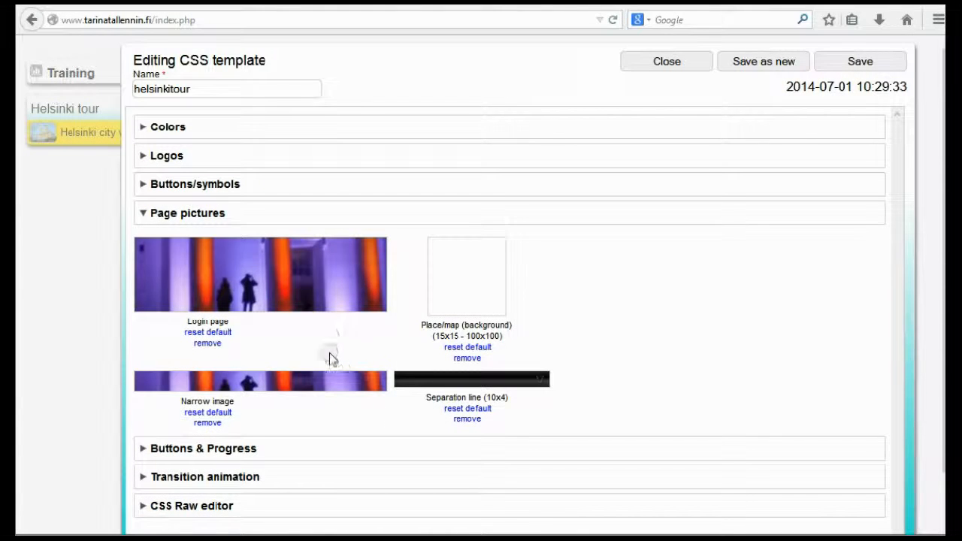
pyautogui.click(141, 188)
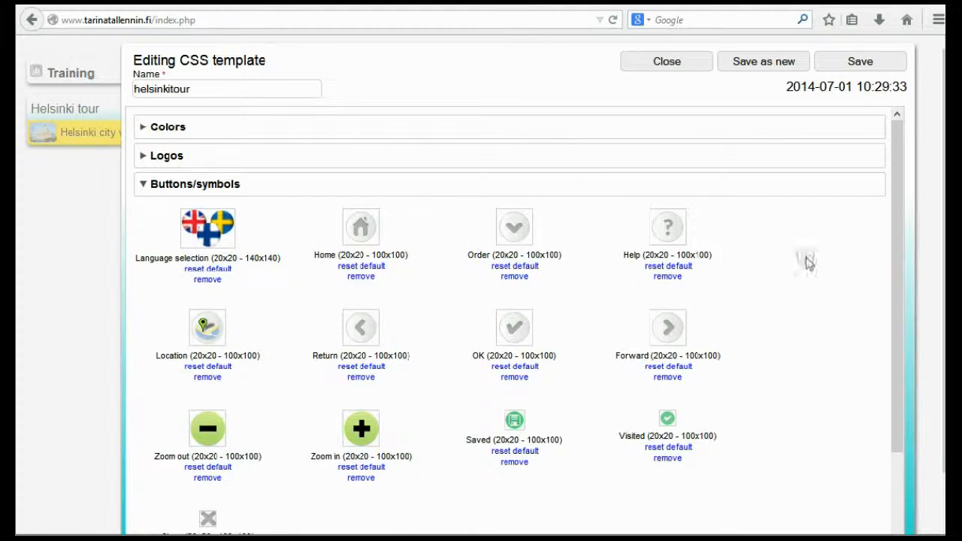
pyautogui.moveTo(893, 275); pyautogui.dragTo(880, 399)
pyautogui.click(159, 476)
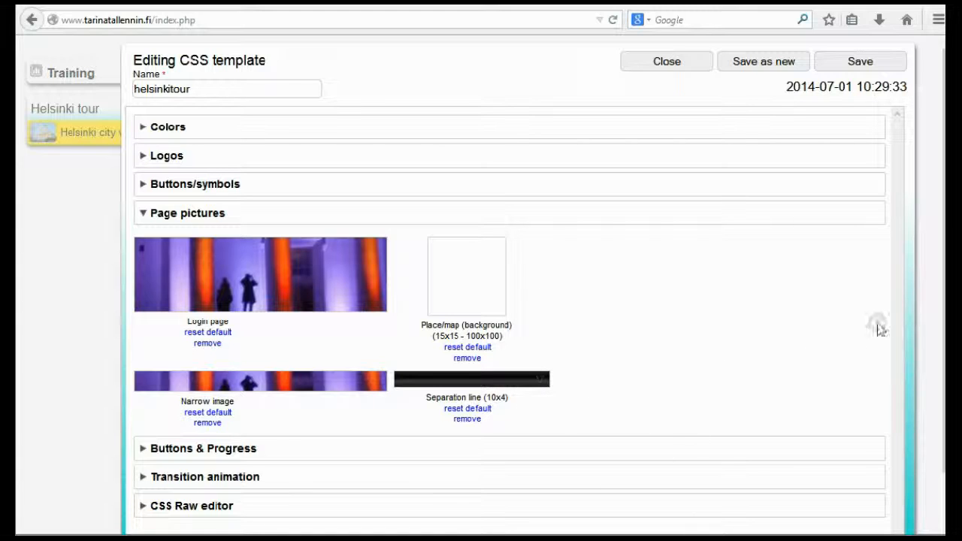
# Switch to the Chrome player, close the map, narrow the window to view the place list's separation lines, and return to StoryMaker
pyautogui.hotkey('alt', 'Tab')
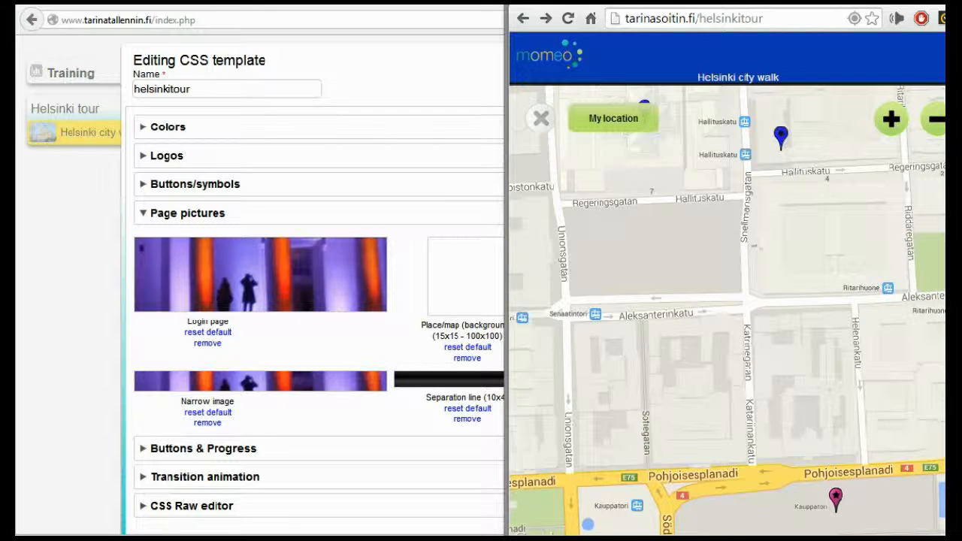
pyautogui.click(541, 118)
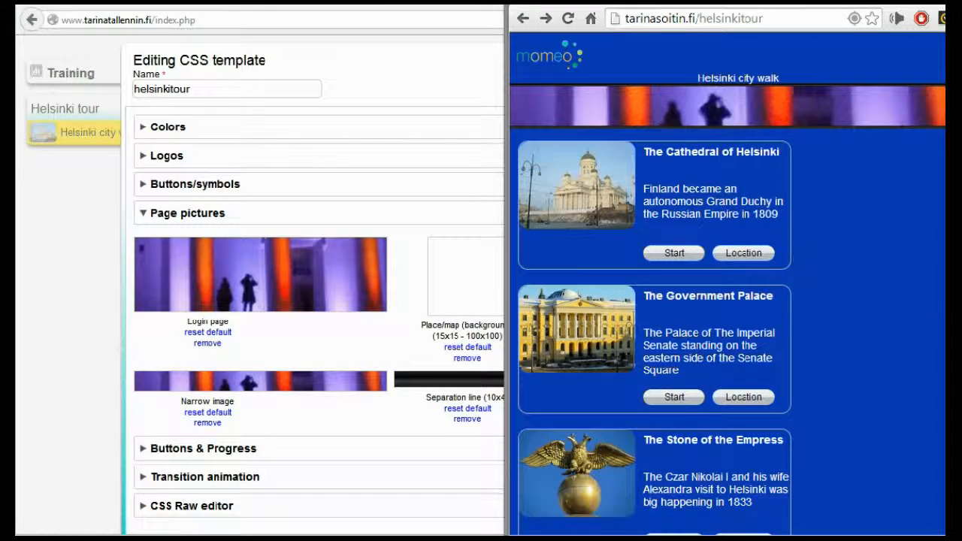
pyautogui.moveTo(946, 293); pyautogui.dragTo(808, 296)
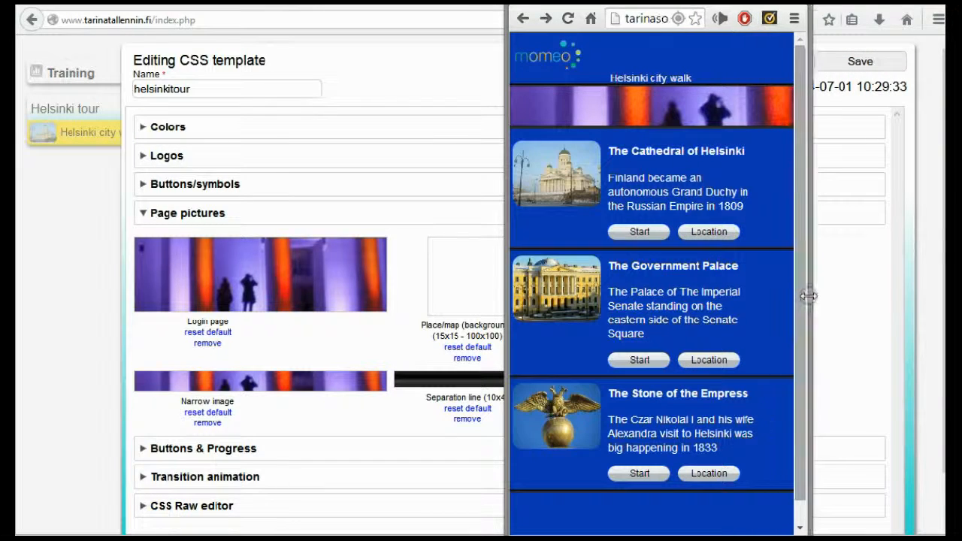
pyautogui.click(397, 339)
# Choose the grey gradient separation line for the page pictures and save the CSS template
pyautogui.click(542, 384)
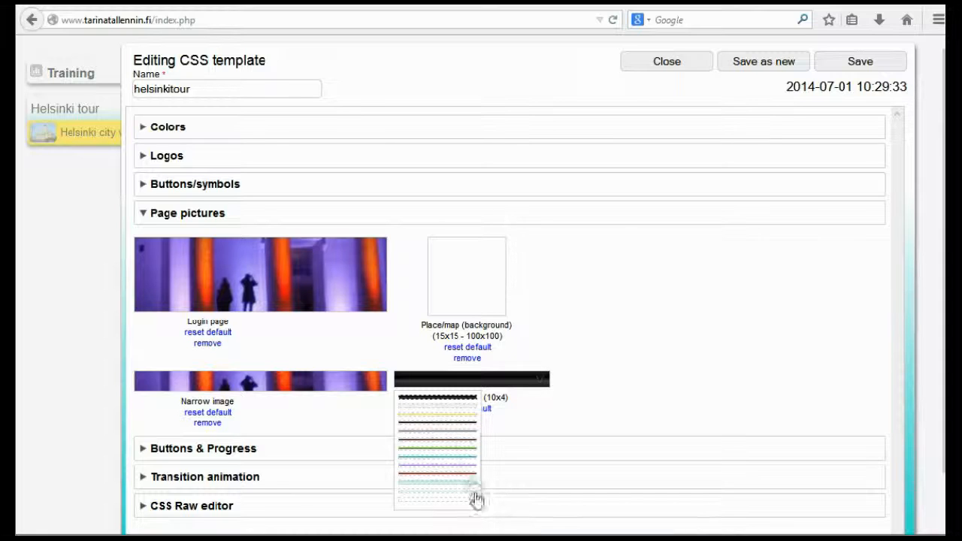
pyautogui.click(461, 435)
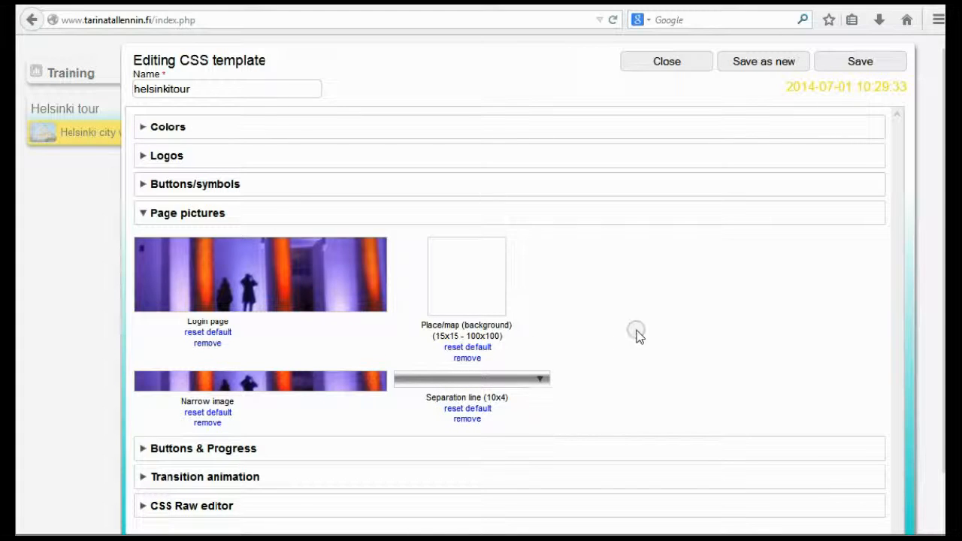
pyautogui.click(866, 61)
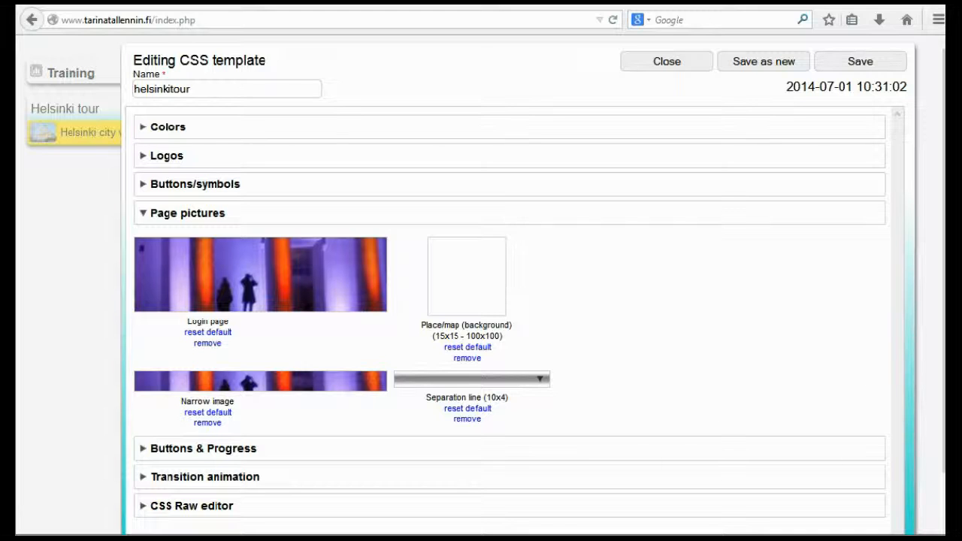
# Switch to the Chrome player and reload the Helsinki city walk page to check the separation lines between the places
pyautogui.hotkey('alt', 'Tab')
pyautogui.click(569, 19)
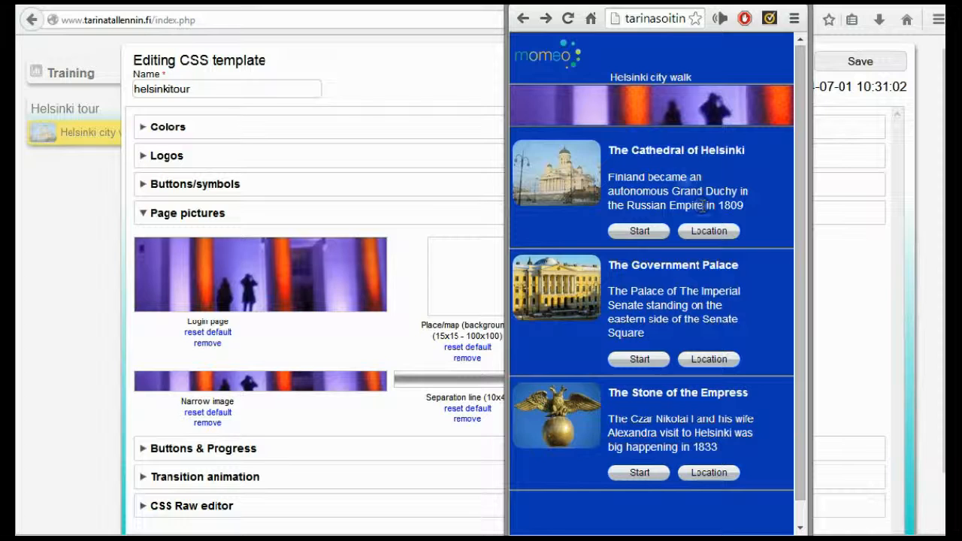
# Switch to StoryMaker, choose the blank separation line at the end of the choices for the page pictures, and save the CSS template
pyautogui.click(396, 333)
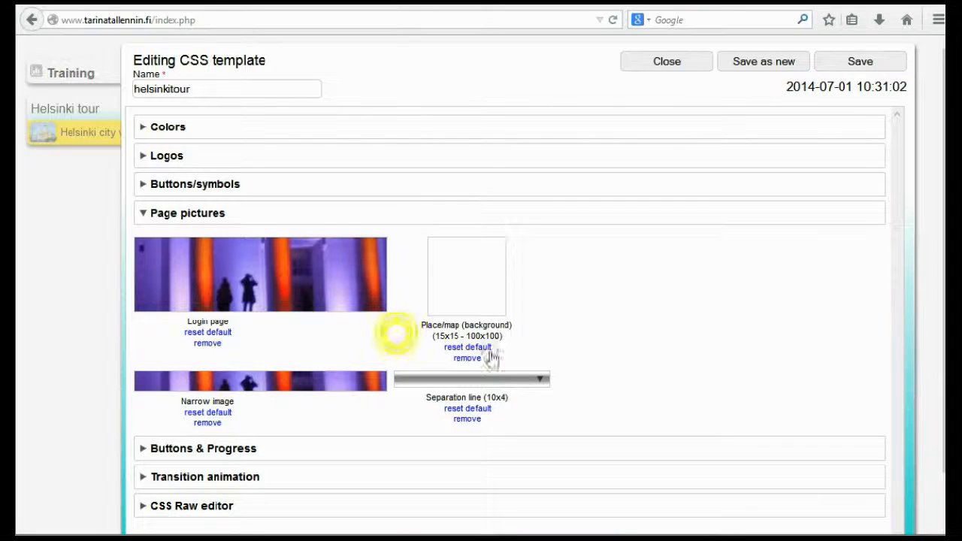
pyautogui.click(540, 383)
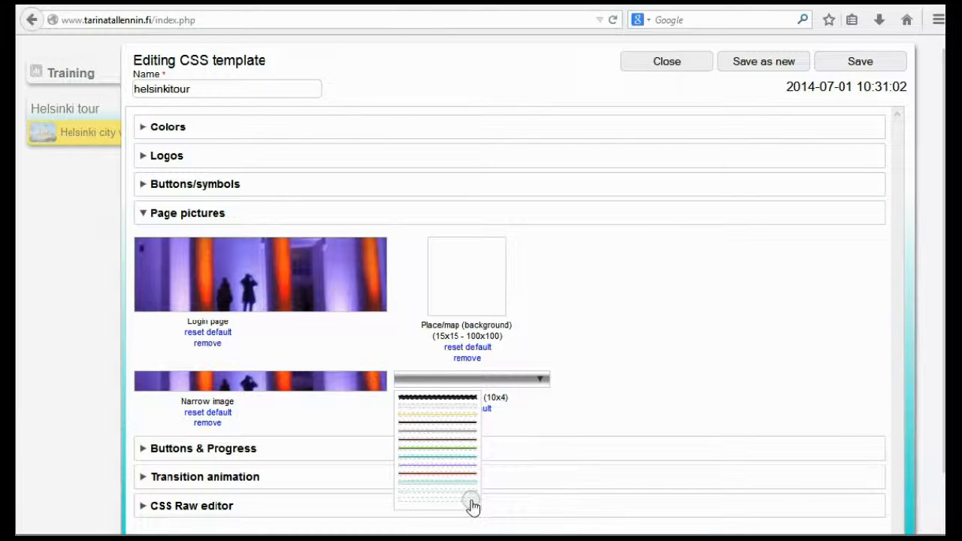
pyautogui.click(471, 506)
pyautogui.click(848, 70)
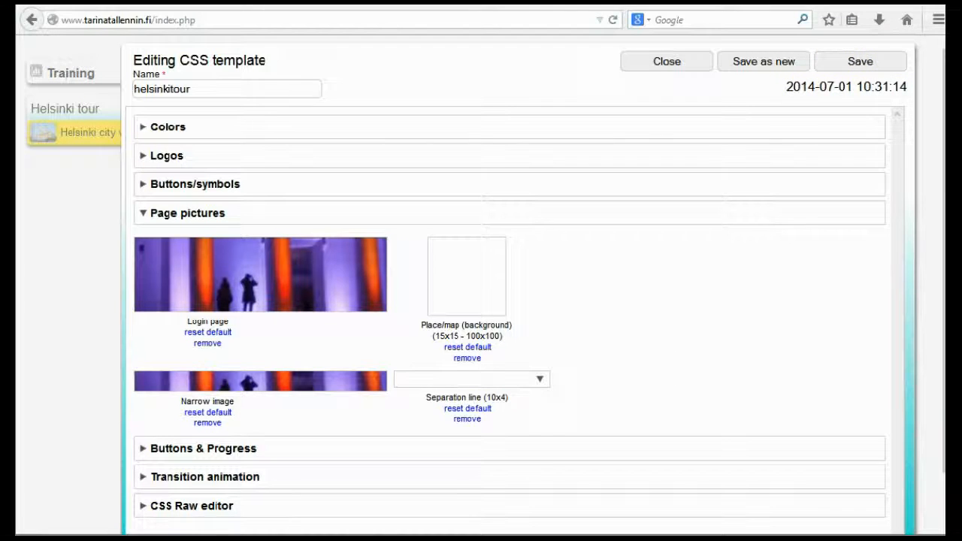
# Switch to the Chrome player, reload the Helsinki city walk page to check the place separation, and go to the welcome page
pyautogui.click(473, 537)
pyautogui.click(568, 18)
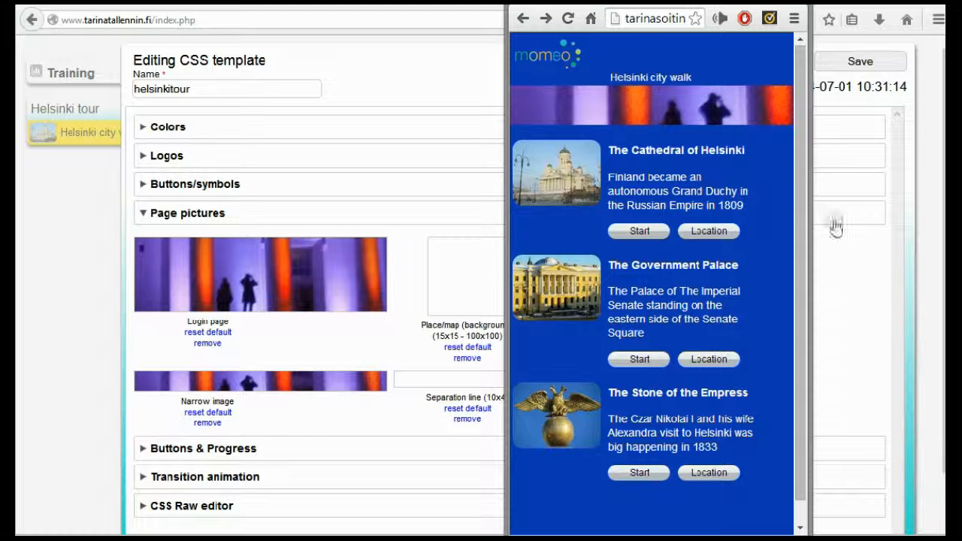
pyautogui.click(647, 468)
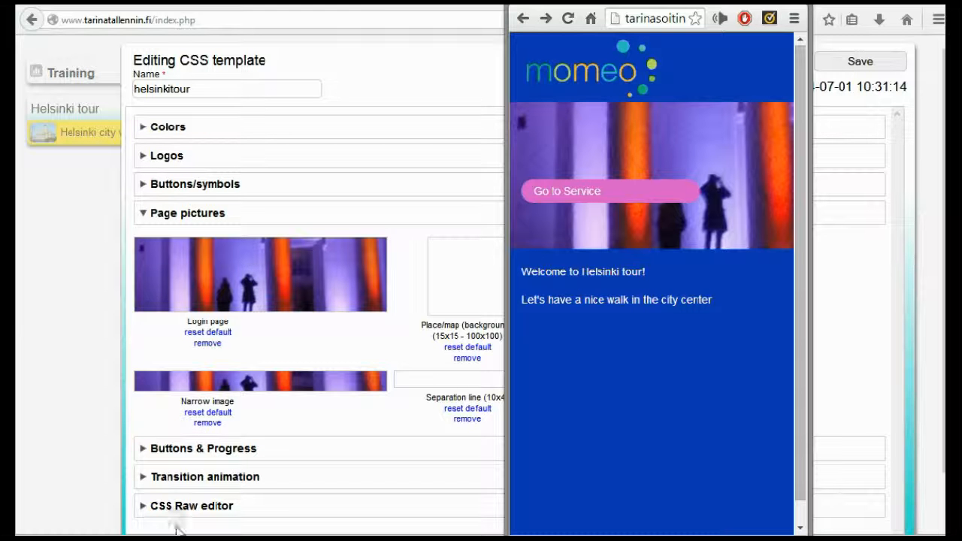
# Switch to StoryMaker and upload the Helsinki-Panorama picture from the ulkoasu folder in File Explorer as the Login page picture
pyautogui.click(133, 426)
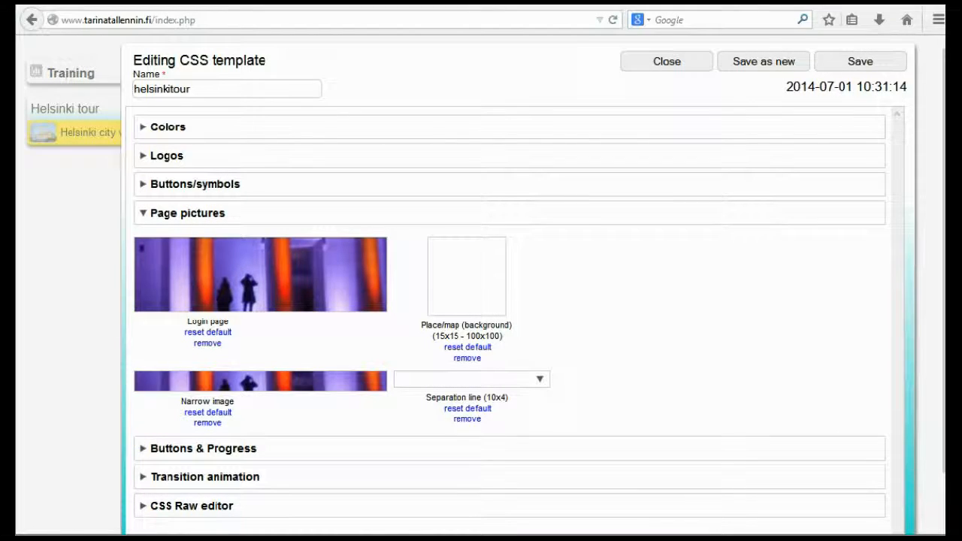
pyautogui.moveTo(86, 537)
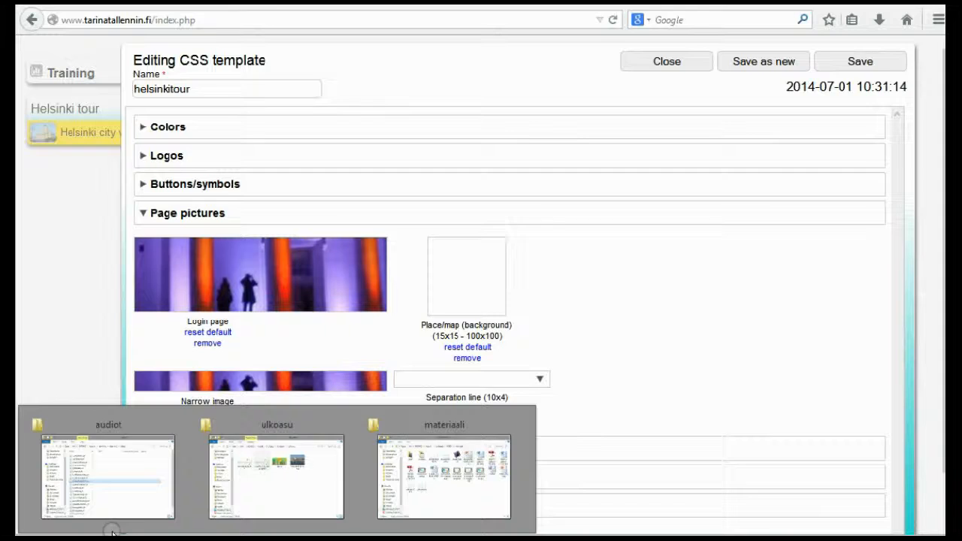
pyautogui.click(278, 480)
pyautogui.moveTo(868, 189); pyautogui.dragTo(301, 288)
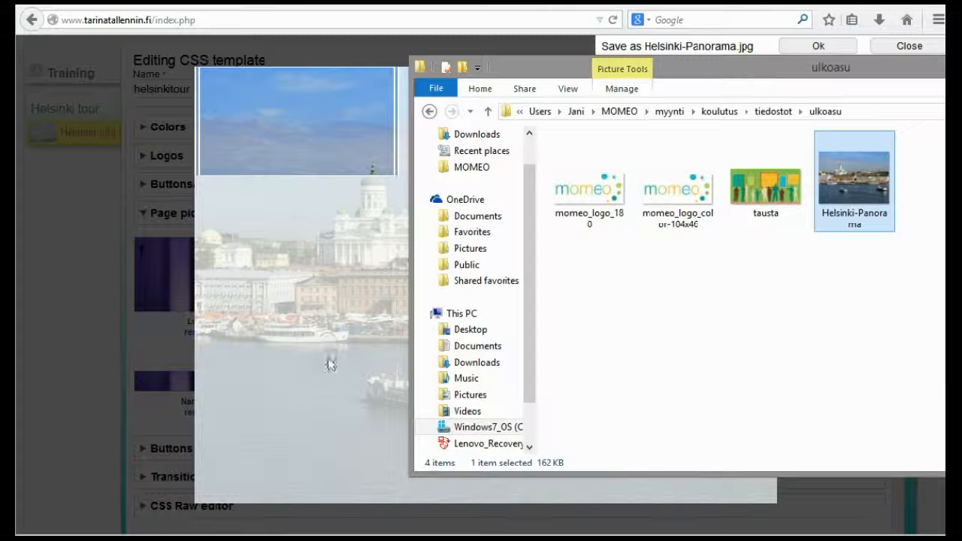
pyautogui.click(961, 66)
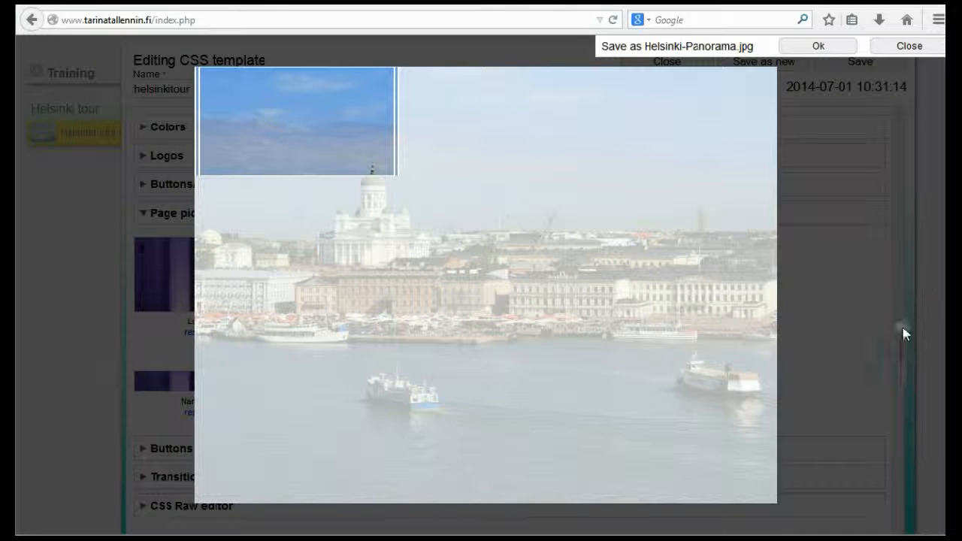
# Crop the login picture to a nearly full-width strip over the waterfront buildings and boats, accept it, and save the CSS template
pyautogui.moveTo(393, 142); pyautogui.dragTo(766, 142)
pyautogui.moveTo(700, 128); pyautogui.dragTo(689, 309)
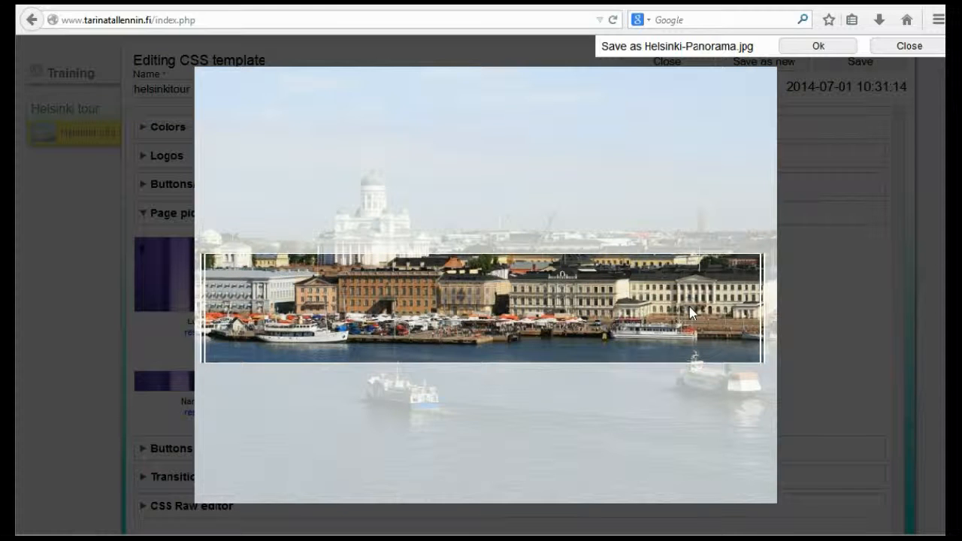
pyautogui.moveTo(510, 353); pyautogui.dragTo(482, 313)
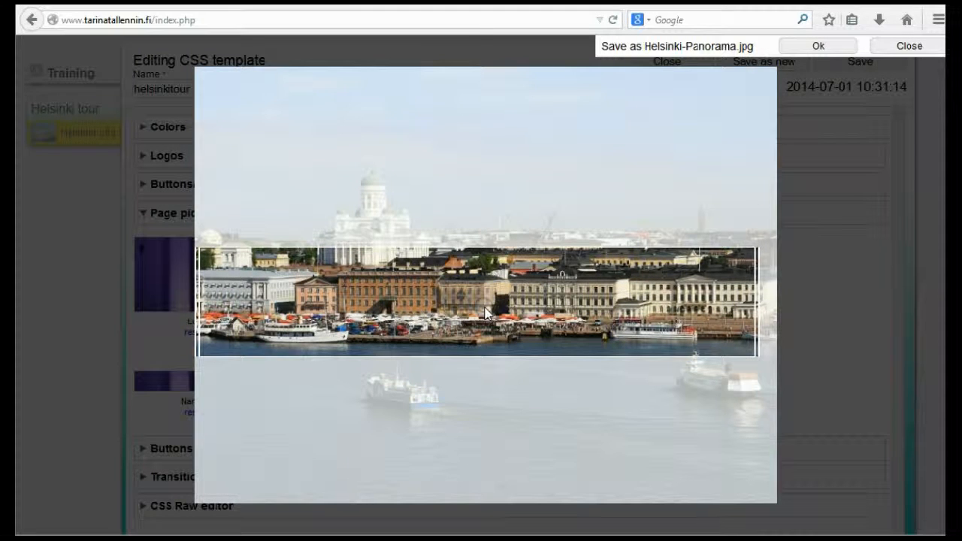
pyautogui.click(823, 45)
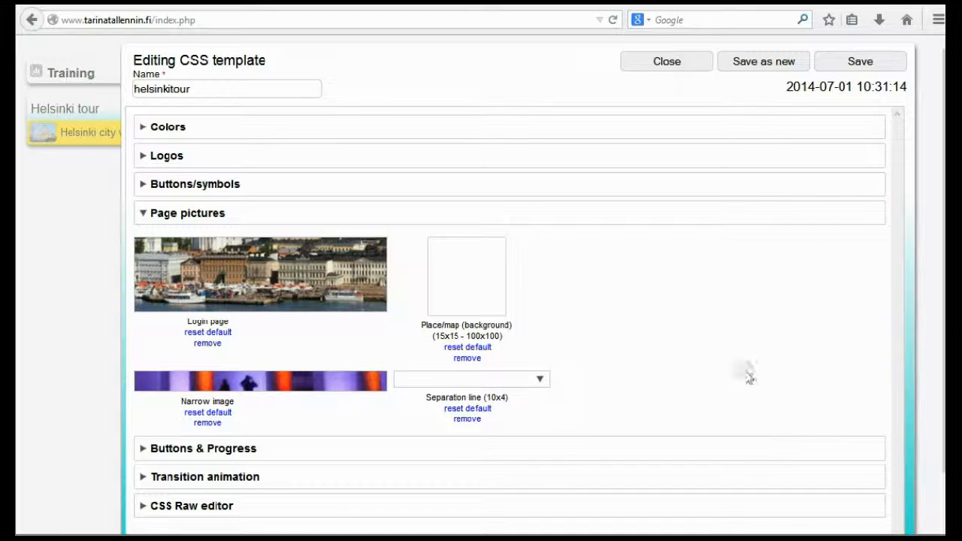
pyautogui.click(867, 65)
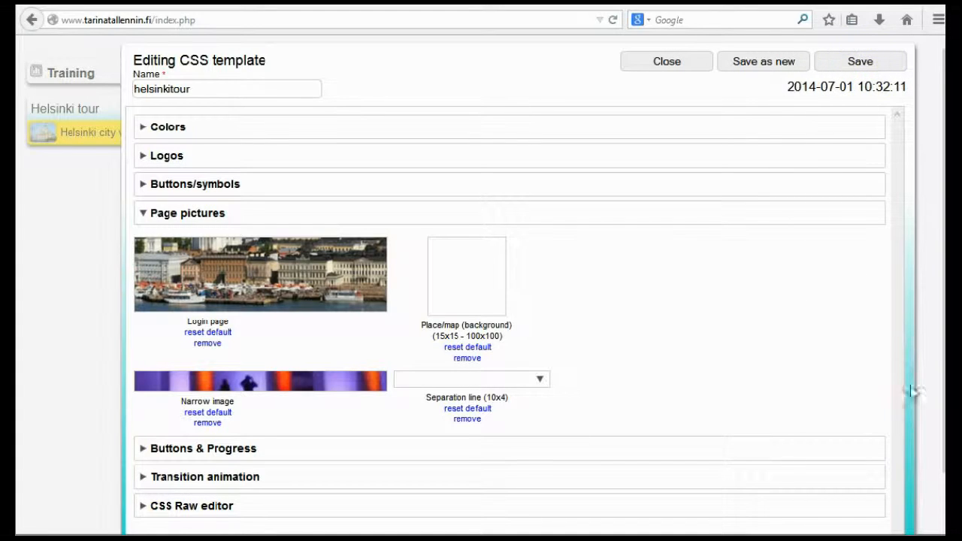
# Switch to the Chrome player, reload the welcome page, and check the new login picture at wider and narrower window widths
pyautogui.click(146, 538)
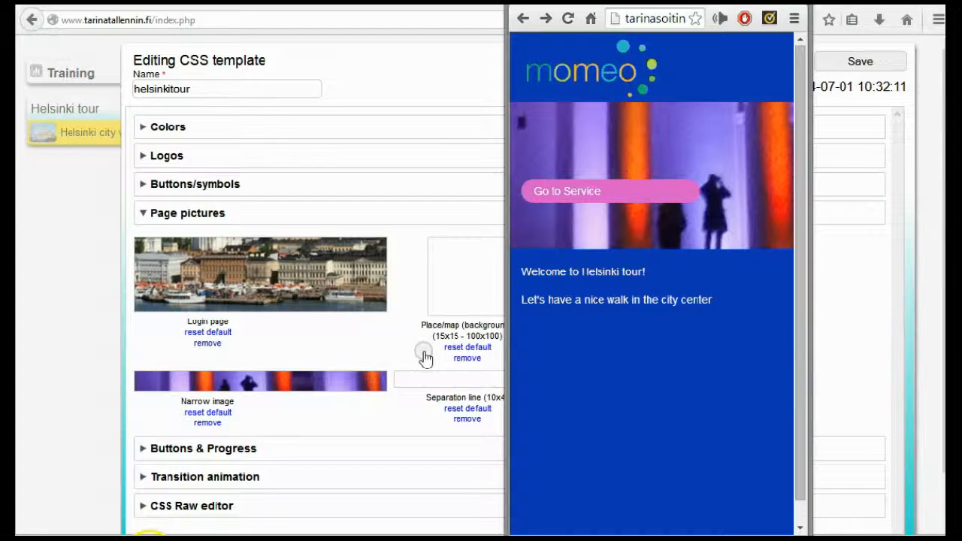
pyautogui.click(569, 19)
pyautogui.click(686, 495)
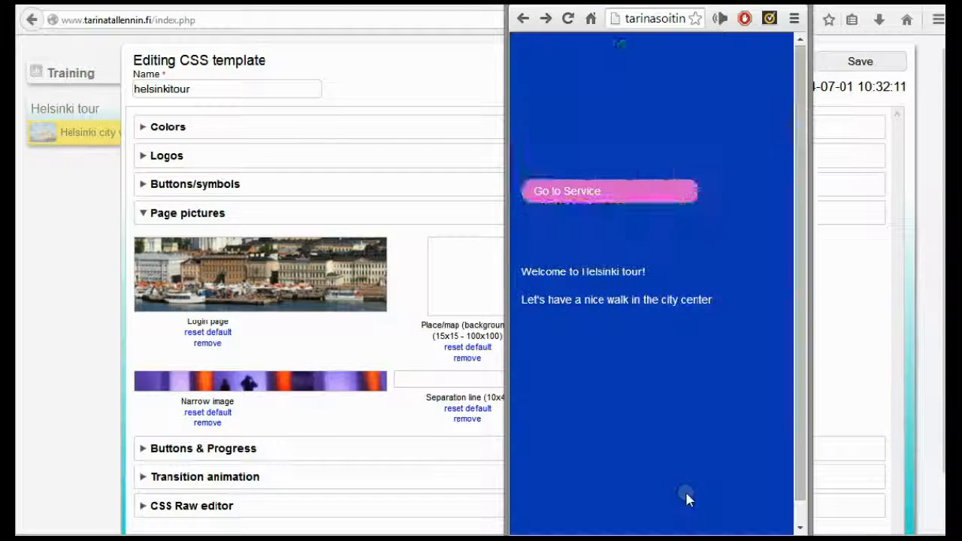
pyautogui.moveTo(508, 388); pyautogui.dragTo(160, 391)
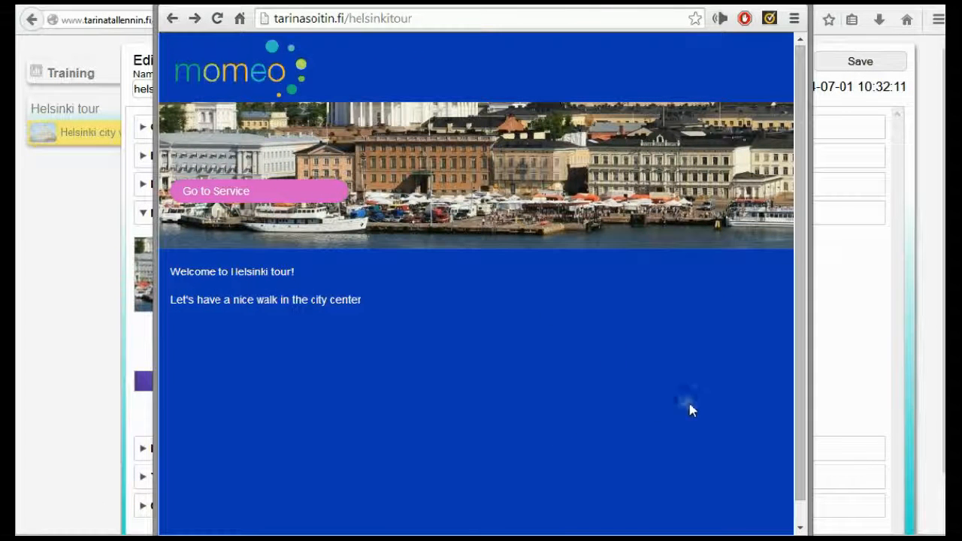
pyautogui.moveTo(808, 347); pyautogui.dragTo(640, 347)
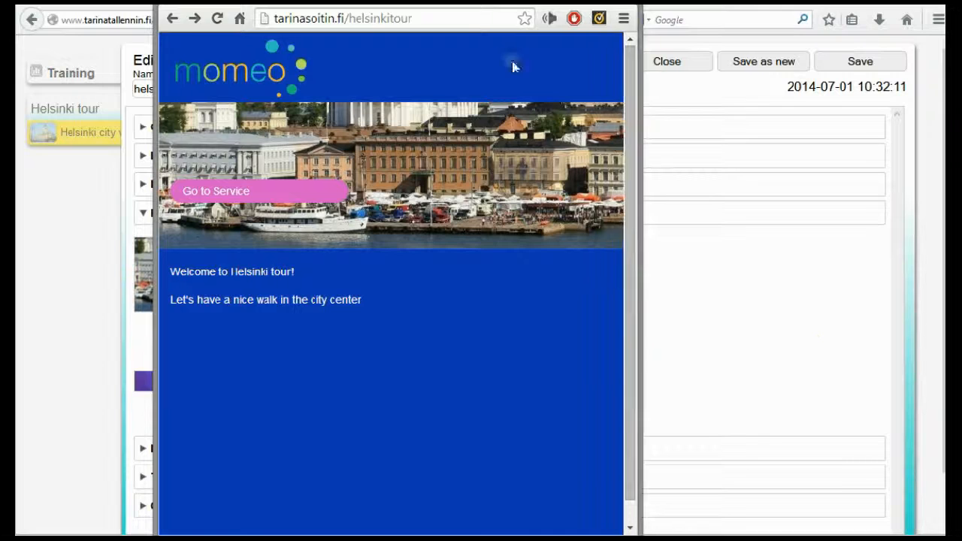
pyautogui.moveTo(300, 4); pyautogui.dragTo(669, 2)
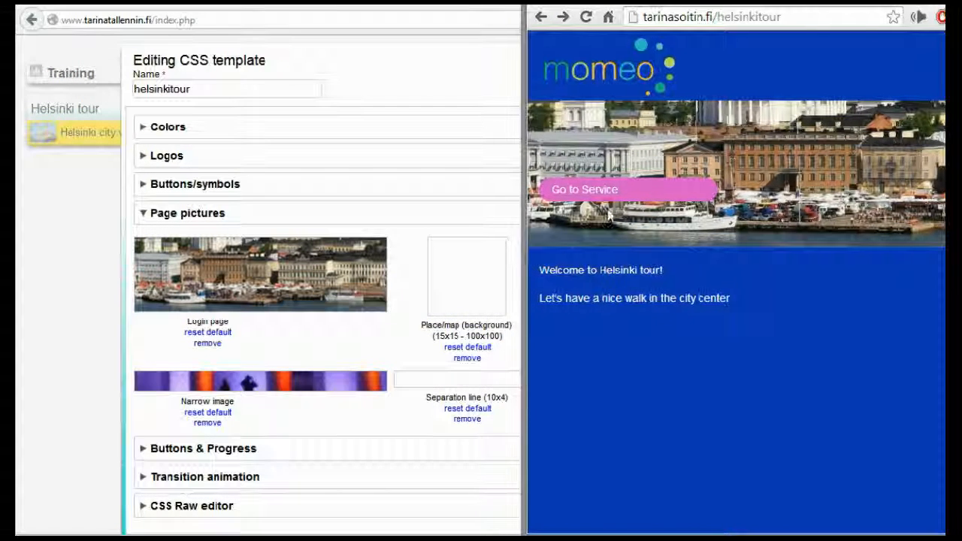
# Compare the template with the player, then go to the service to view the narrow image above the Helsinki city walk places
pyautogui.click(378, 354)
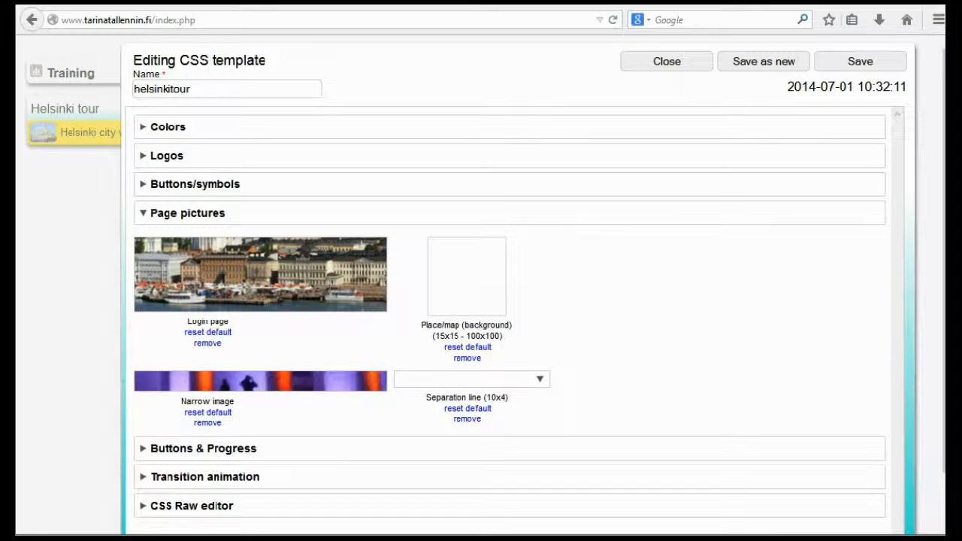
pyautogui.hotkey('alt', 'Tab')
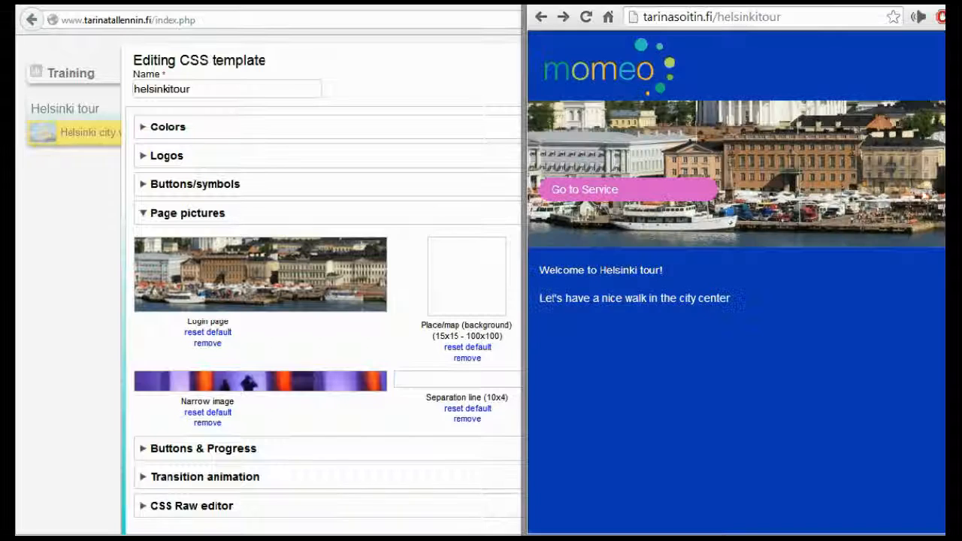
pyautogui.click(629, 178)
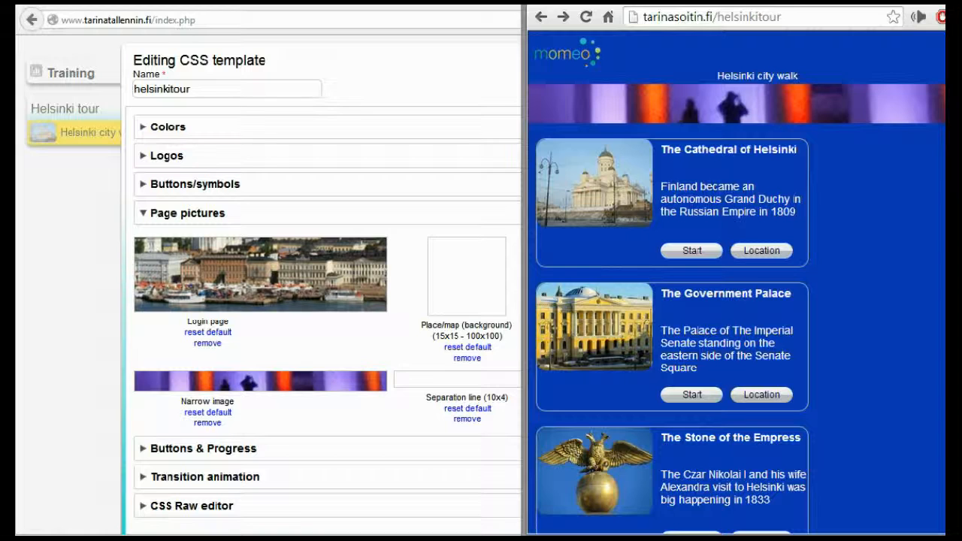
pyautogui.click(676, 393)
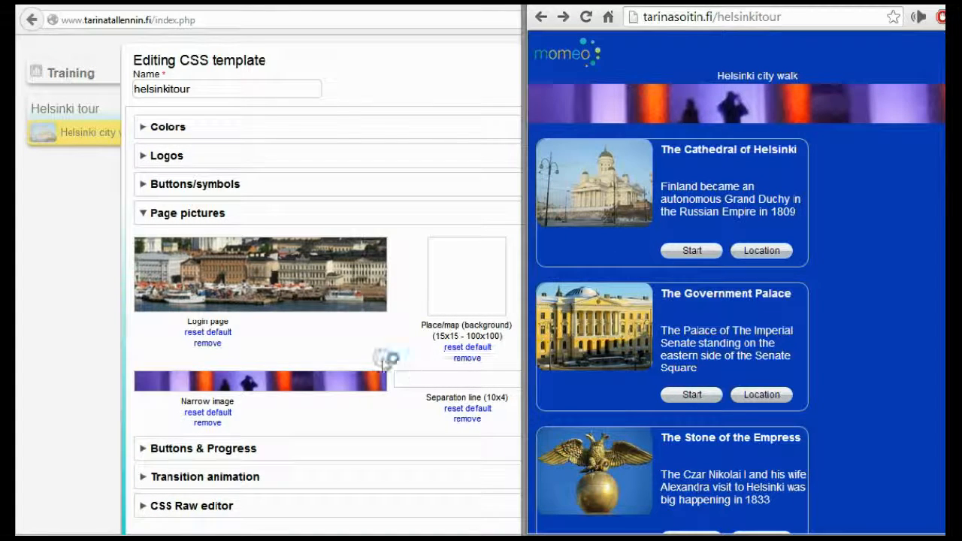
# Switch to StoryMaker and upload Helsinki-Panorama from the ulkoasu folder as the Narrow image, choosing to rename the duplicate file
pyautogui.hotkey('alt', 'Tab')
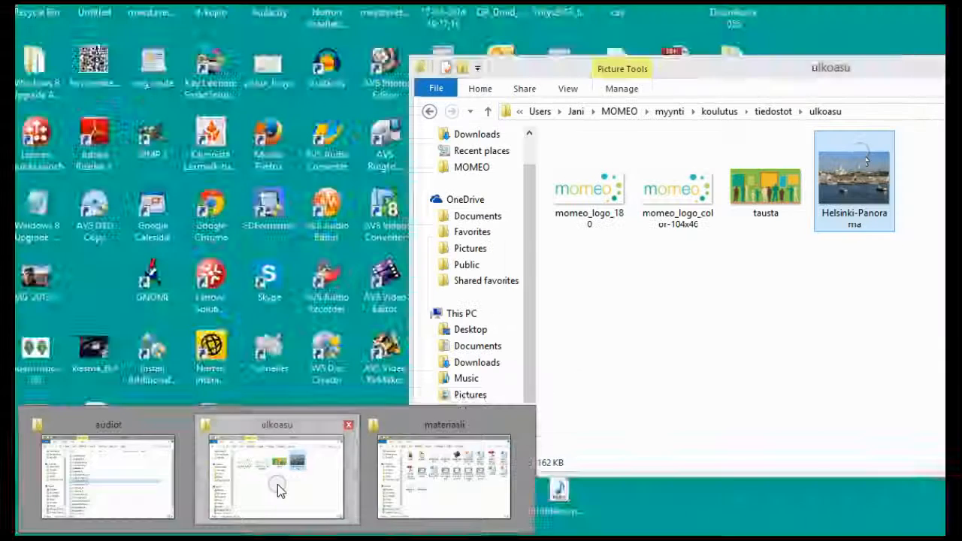
pyautogui.click(278, 484)
pyautogui.moveTo(756, 228); pyautogui.dragTo(309, 376)
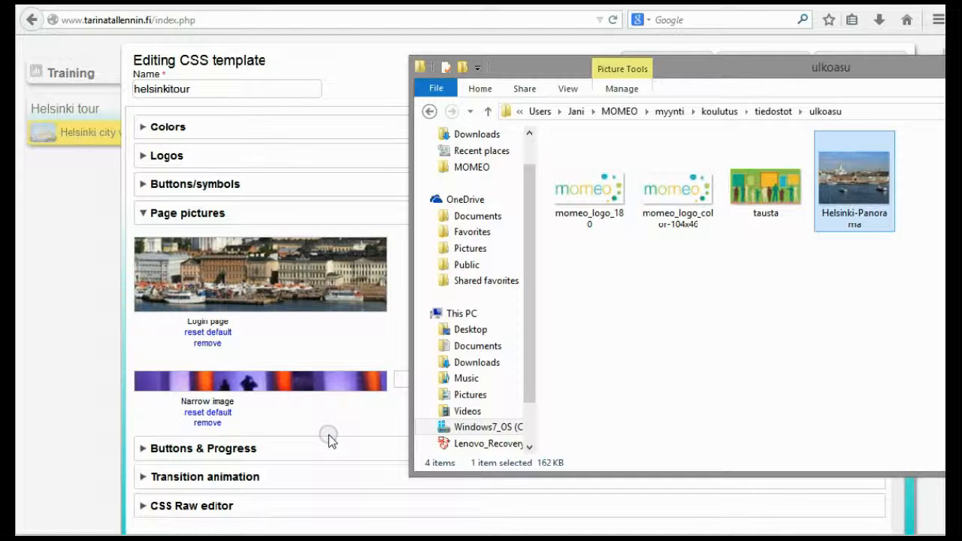
pyautogui.click(343, 414)
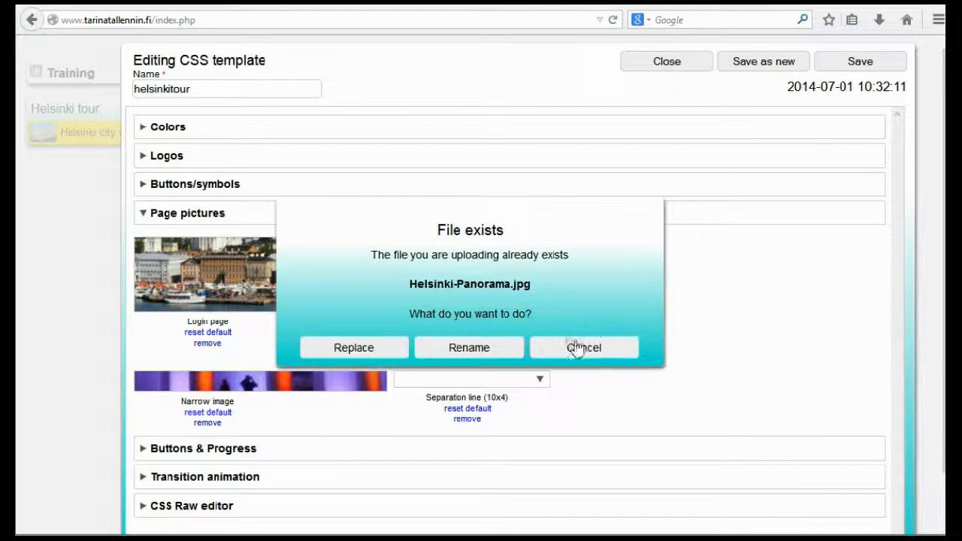
pyautogui.click(450, 353)
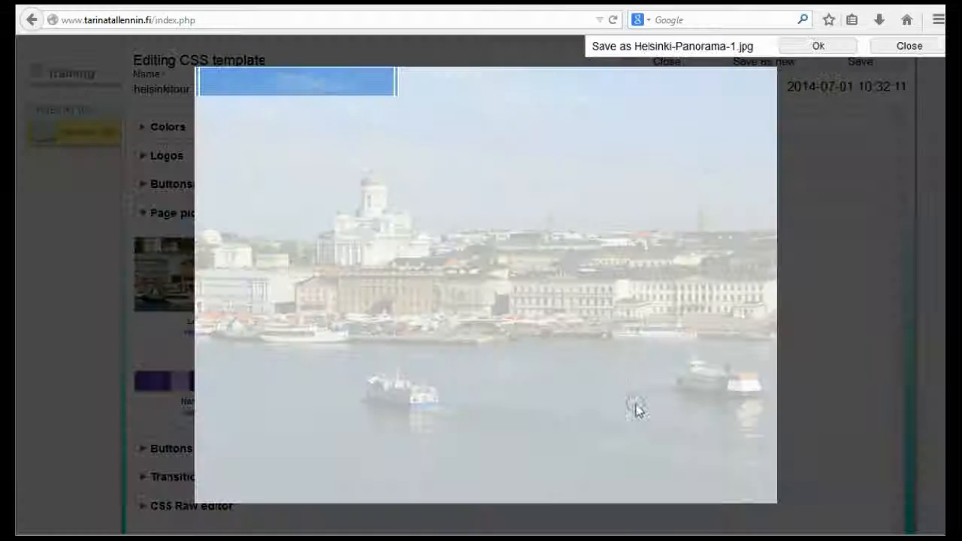
# Crop the narrow image to a thin, wide strip along the waterfront market and boats, accept it, and save the CSS template
pyautogui.moveTo(396, 77); pyautogui.dragTo(640, 329)
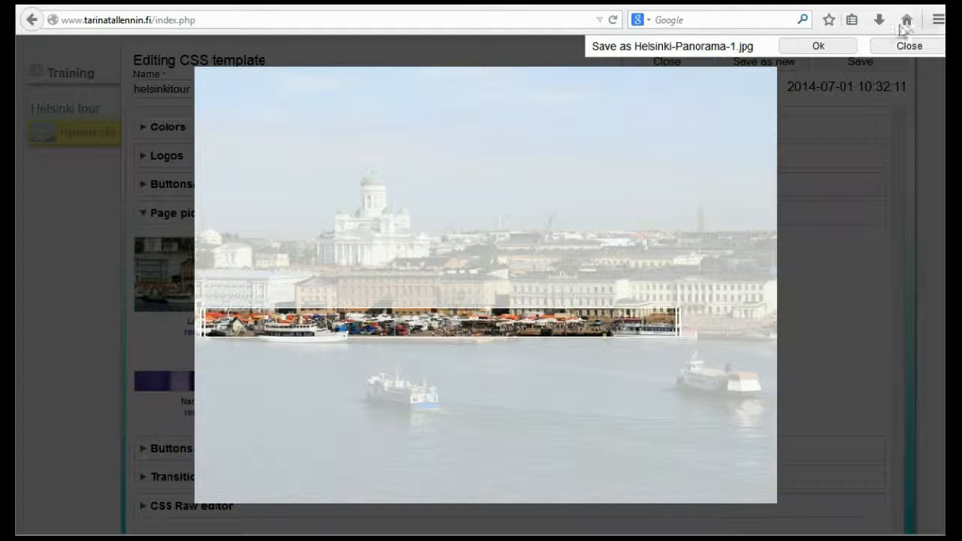
pyautogui.click(812, 47)
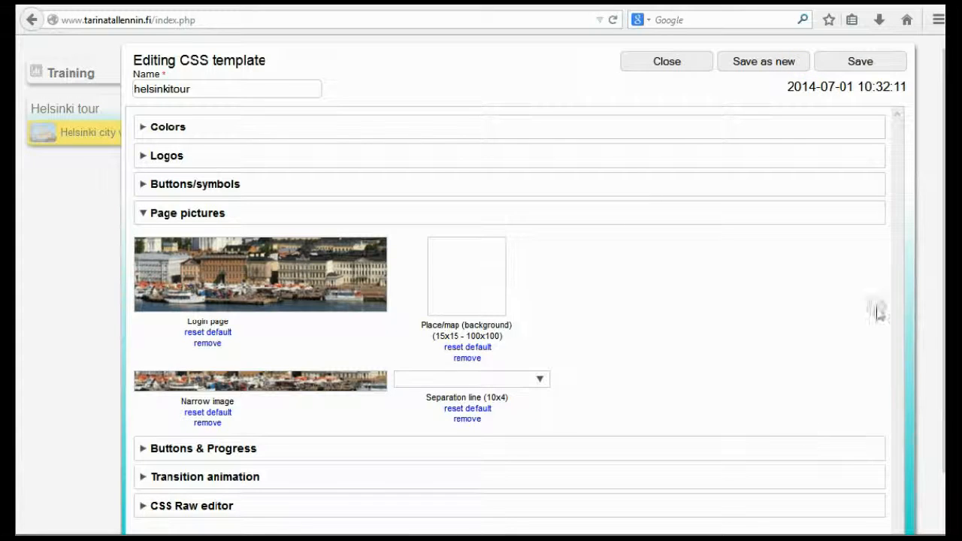
pyautogui.click(857, 60)
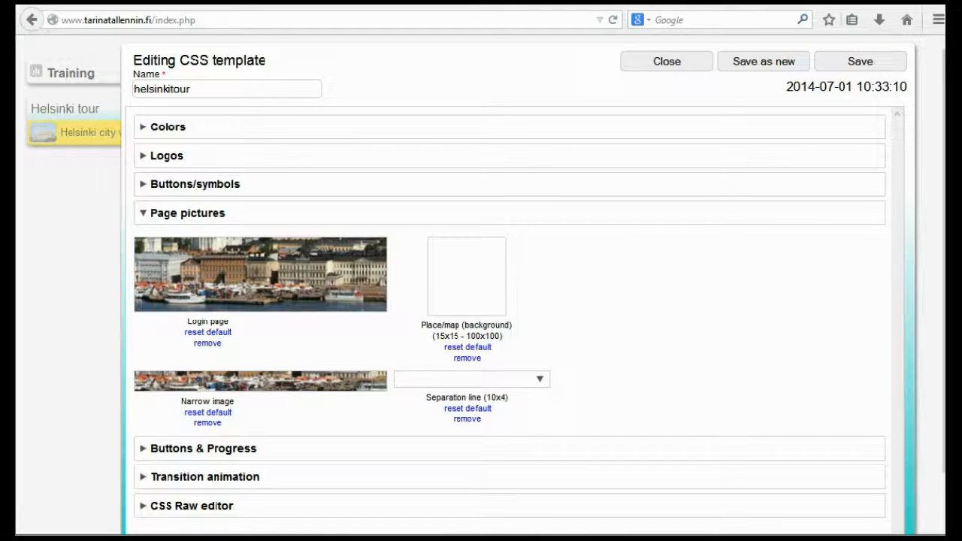
# Switch to the Chrome player, reload the Helsinki city walk page, and check the new narrow image at several window widths
pyautogui.hotkey('alt', 'Tab')
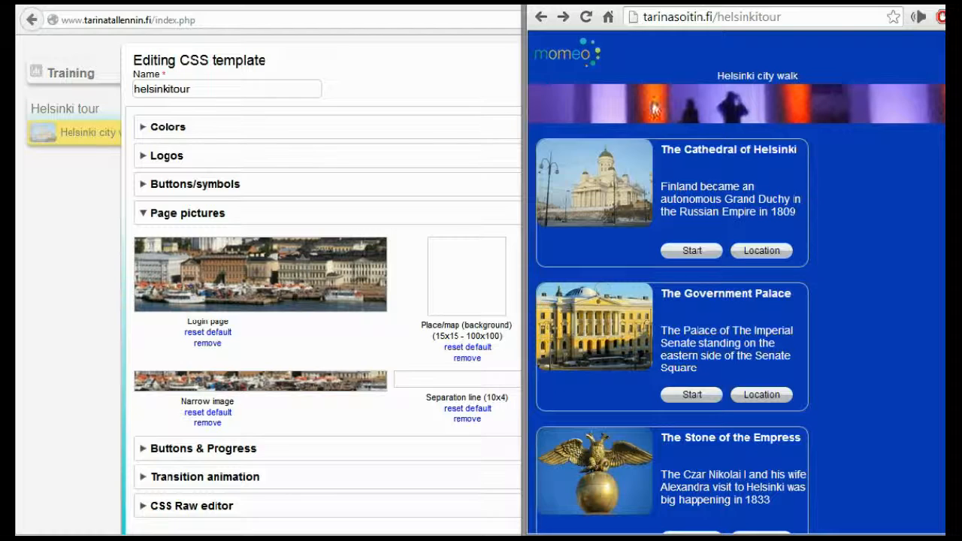
pyautogui.click(586, 17)
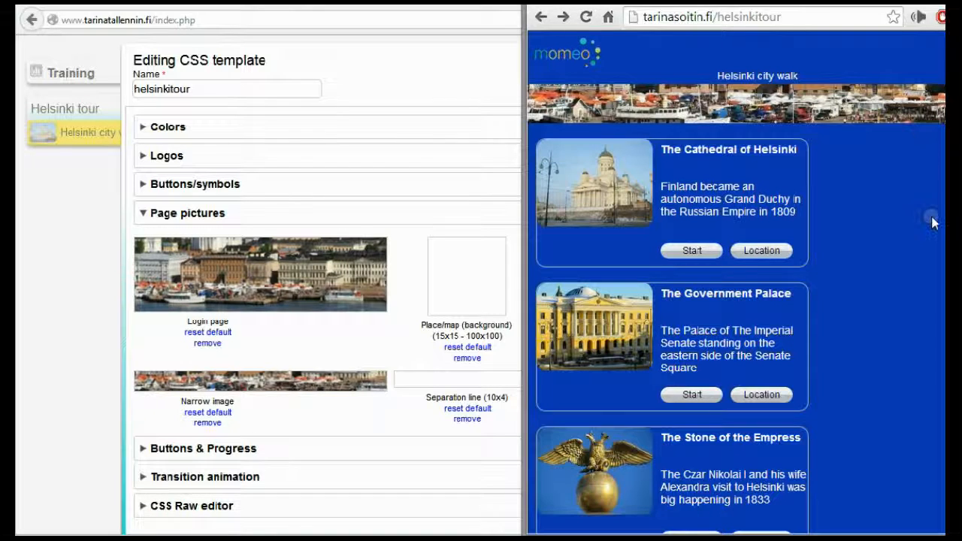
pyautogui.moveTo(946, 246); pyautogui.dragTo(740, 245)
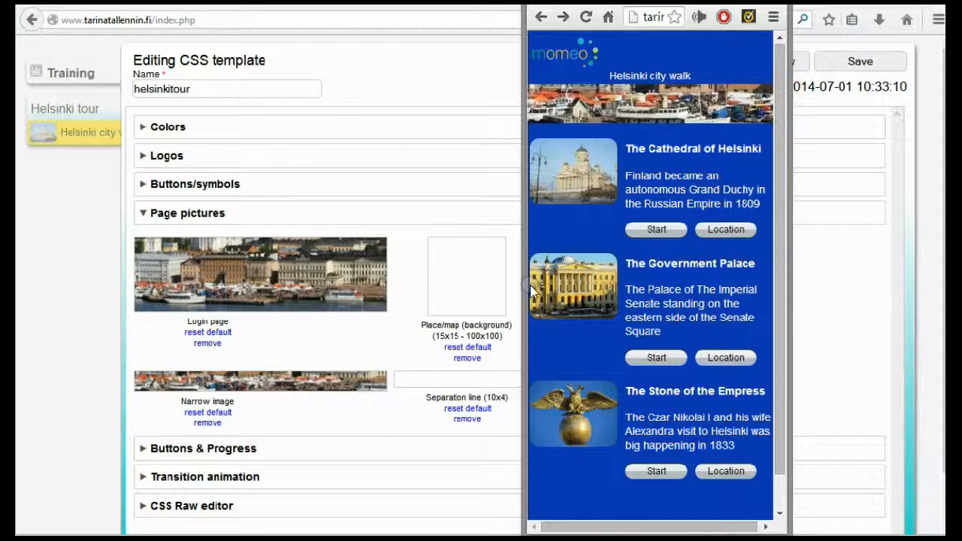
pyautogui.moveTo(524, 286); pyautogui.dragTo(93, 263)
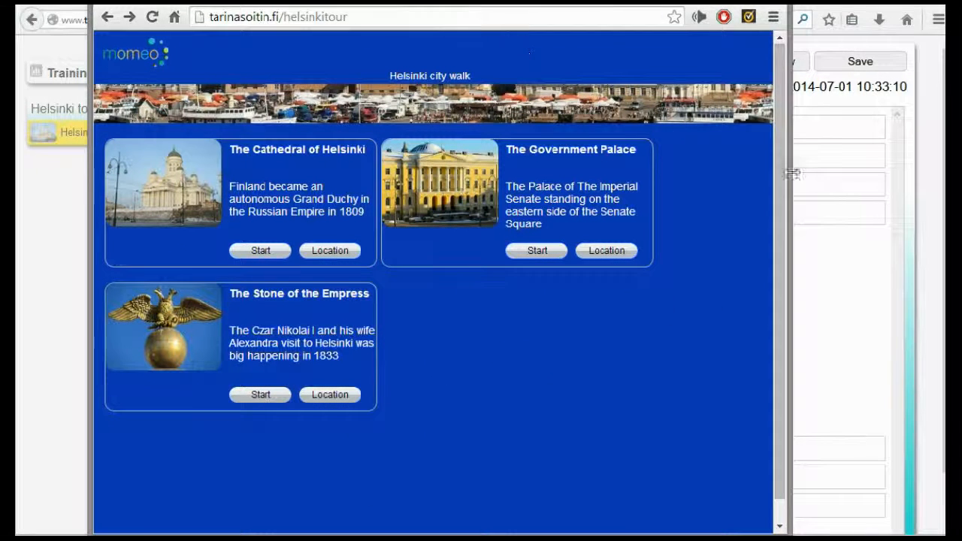
pyautogui.moveTo(787, 190); pyautogui.dragTo(624, 185)
pyautogui.moveTo(434, 2); pyautogui.dragTo(897, 0)
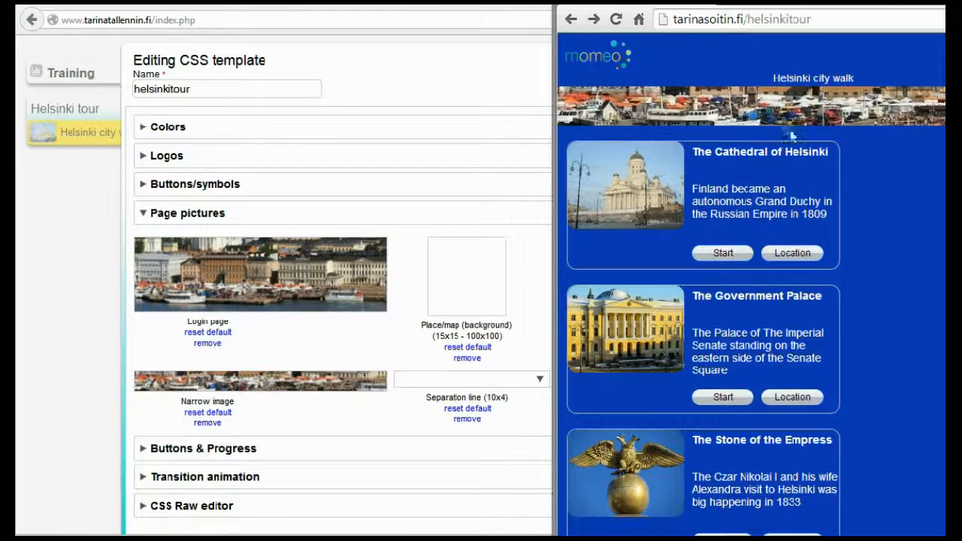
# Switch to StoryMaker and review the template's Buttons & Progress settings, including the progress bar color choices, without choosing a new one
pyautogui.click(143, 449)
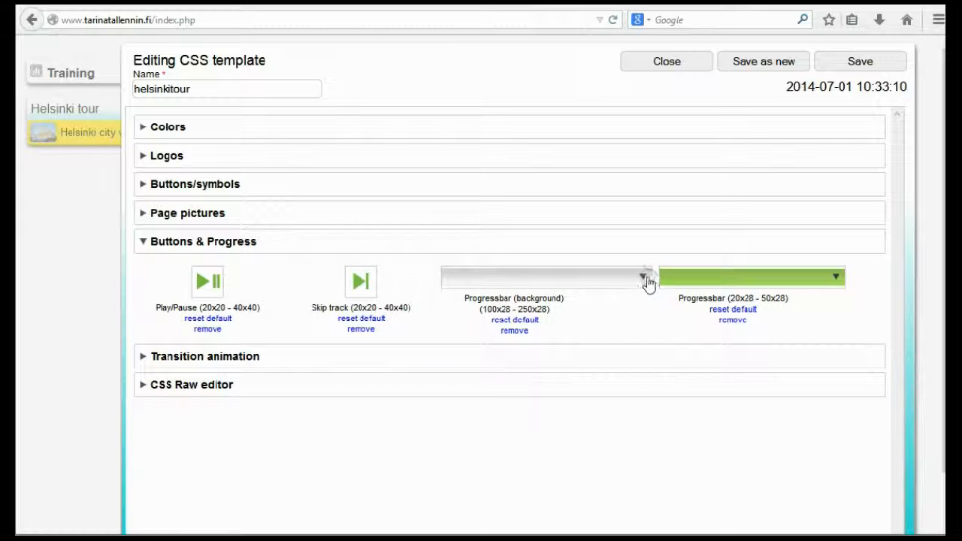
pyautogui.click(837, 276)
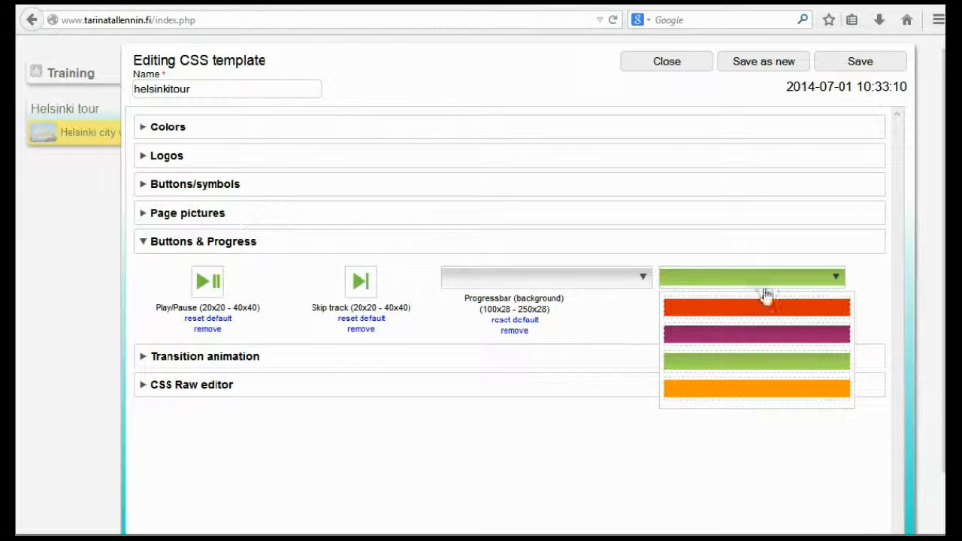
pyautogui.click(620, 314)
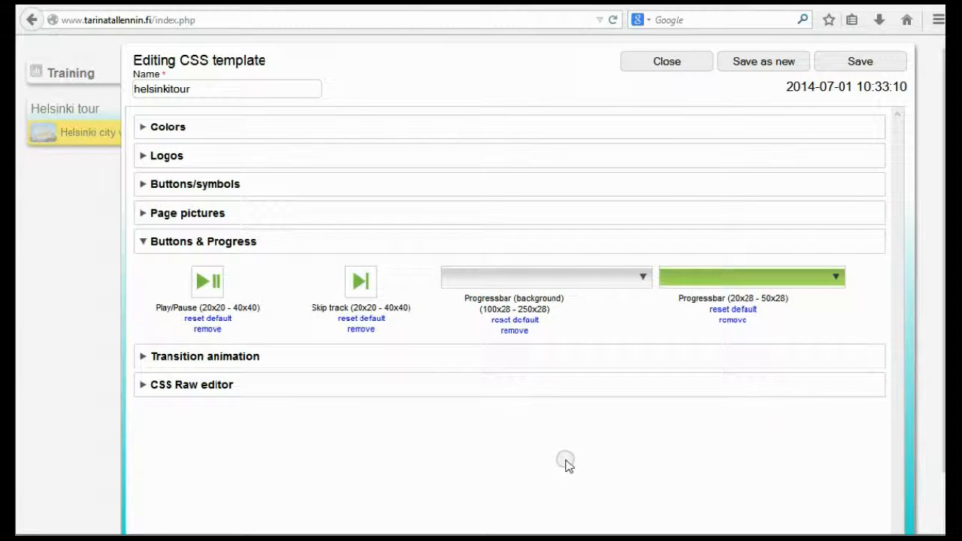
# Look at the template's CSS Raw editor and its text area, and close the CSS template to return to the Helsinki city walk places
pyautogui.click(144, 385)
pyautogui.click(143, 384)
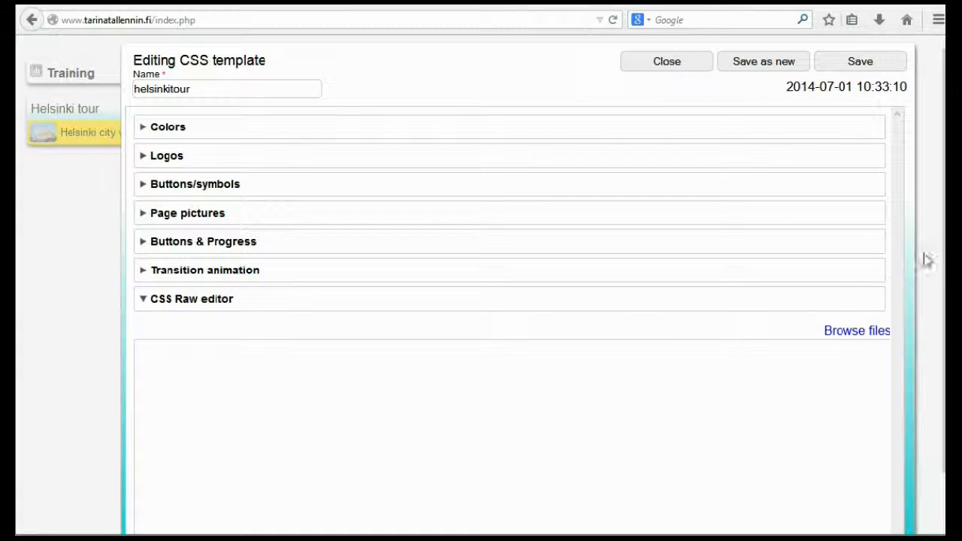
pyautogui.click(386, 353)
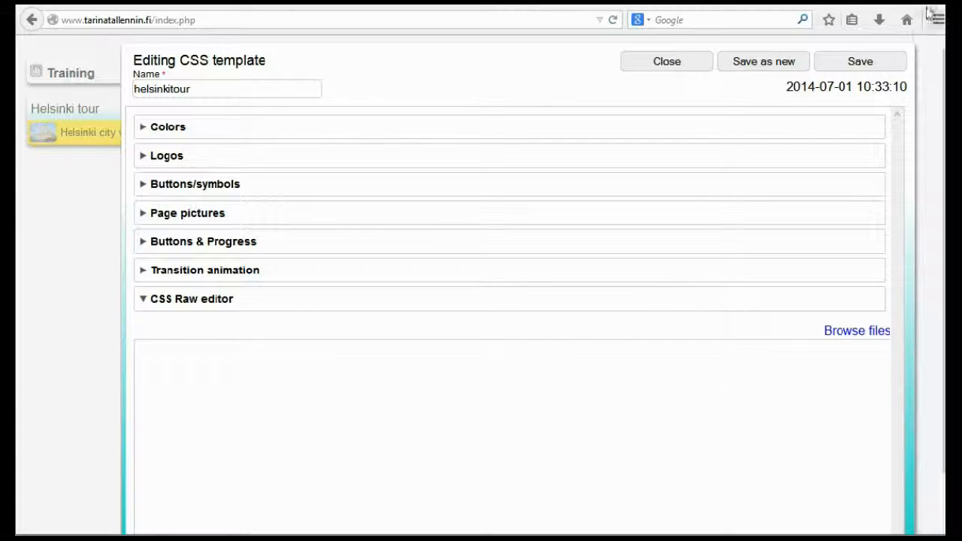
pyautogui.click(668, 66)
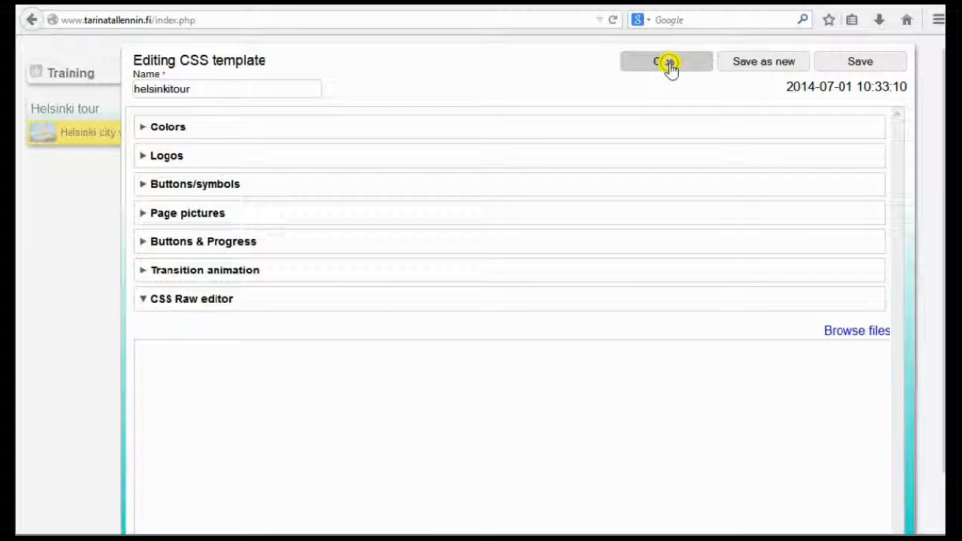
pyautogui.click(671, 351)
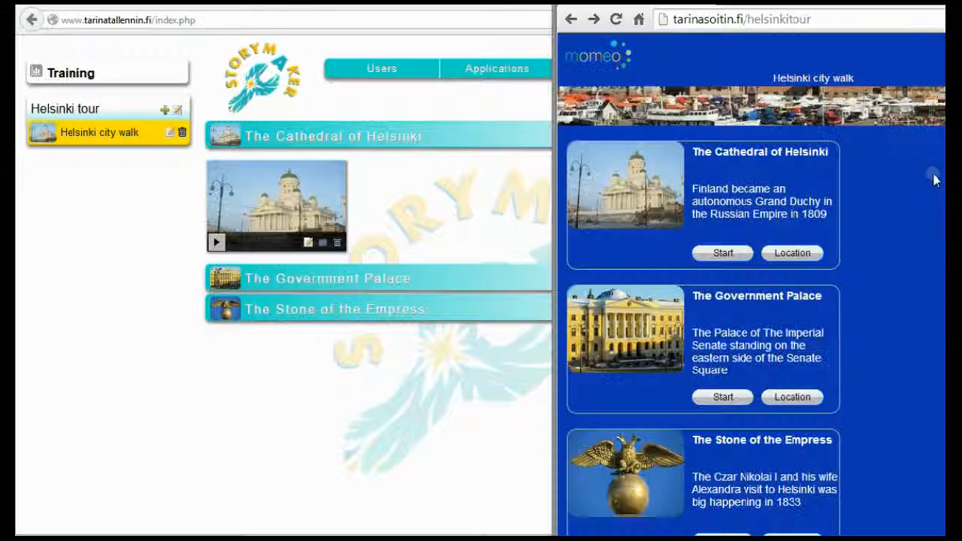
# Place the Chrome player over StoryMaker and narrow its window in stages to check the Helsinki city walk layout, and return to StoryMaker
pyautogui.moveTo(939, 5); pyautogui.dragTo(777, 3)
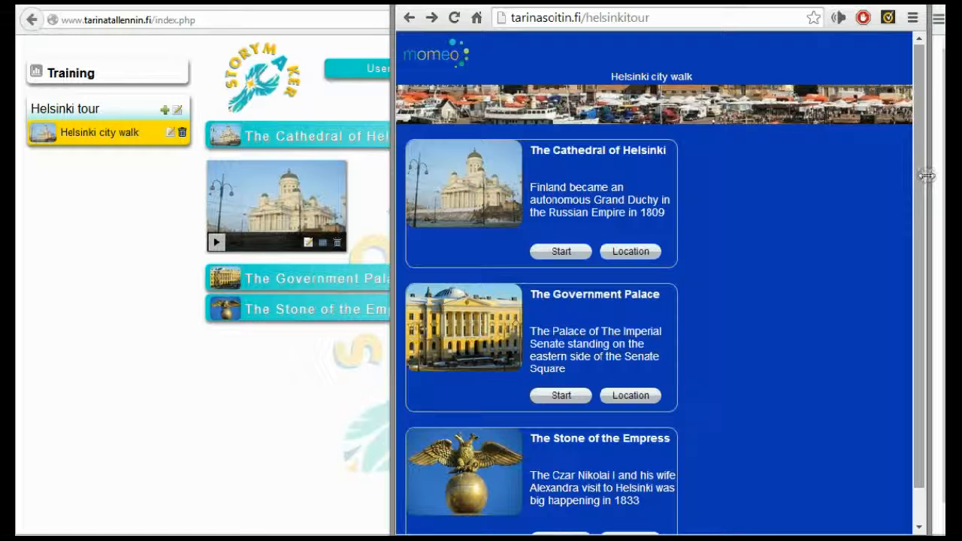
pyautogui.moveTo(925, 175); pyautogui.dragTo(771, 180)
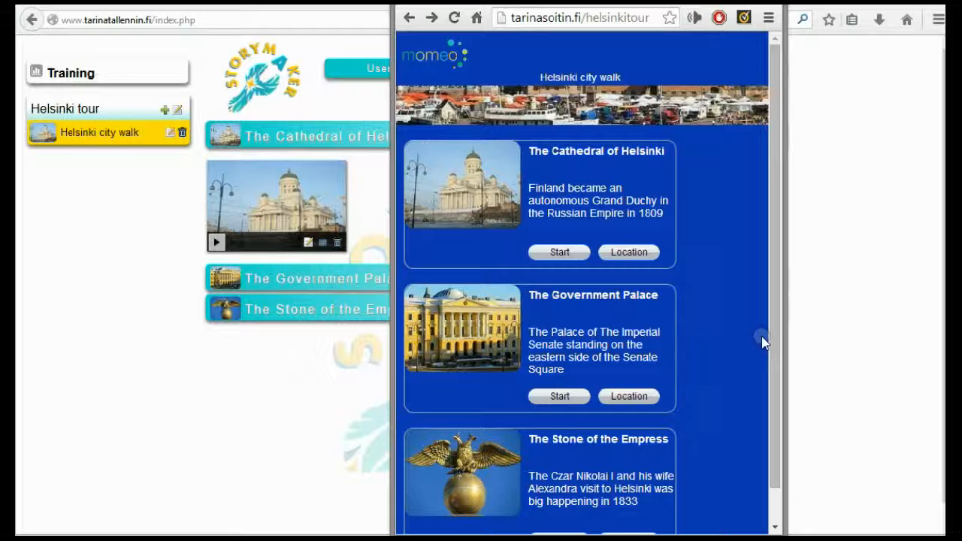
pyautogui.moveTo(784, 332); pyautogui.dragTo(718, 333)
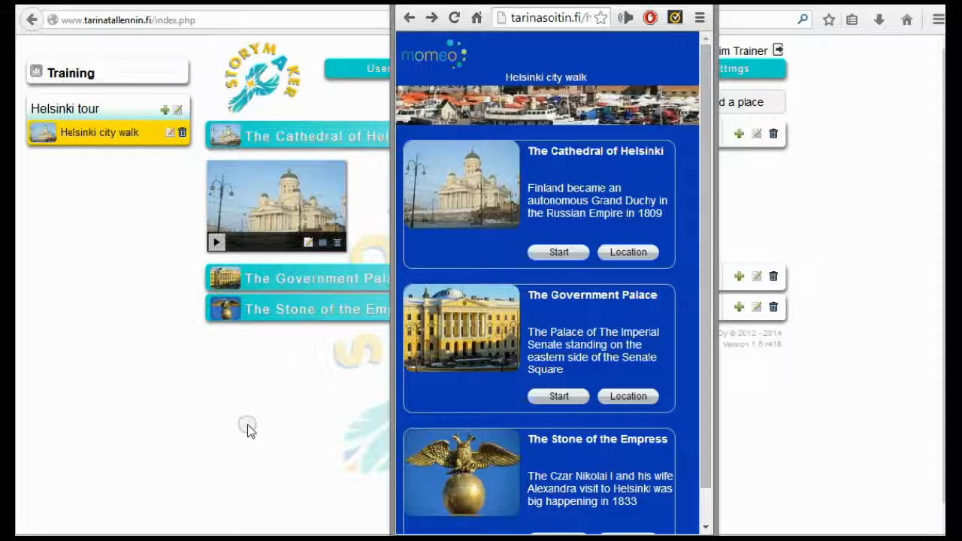
pyautogui.click(249, 427)
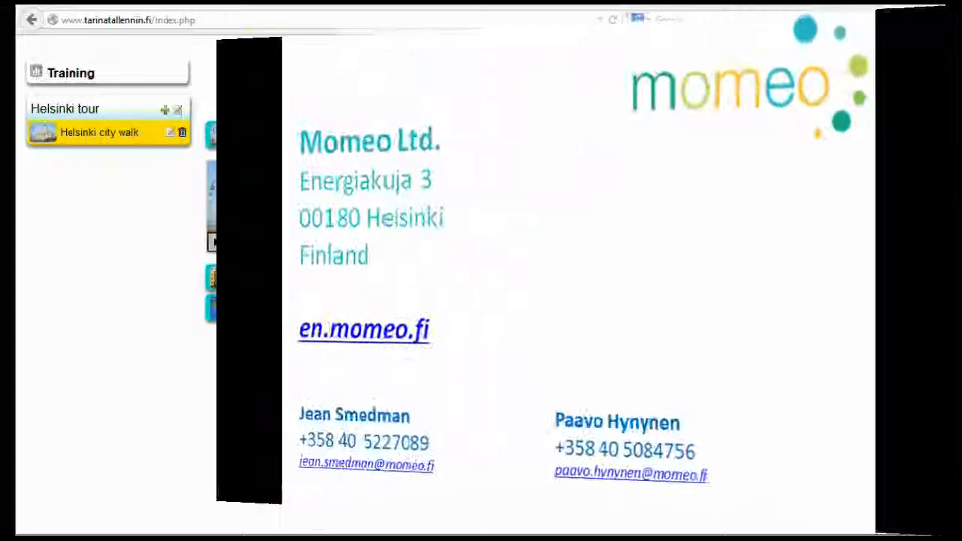